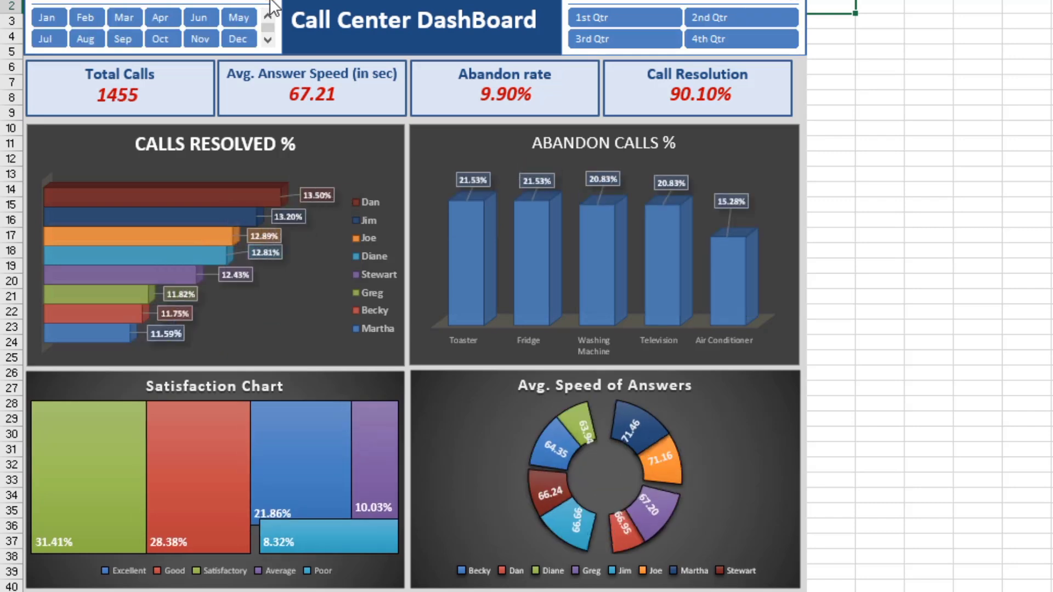
Filter the call center dashboard by quarter, trying 1st Qtr, 2nd Qtr and 4th Qtr.
click(621, 31)
click(643, 15)
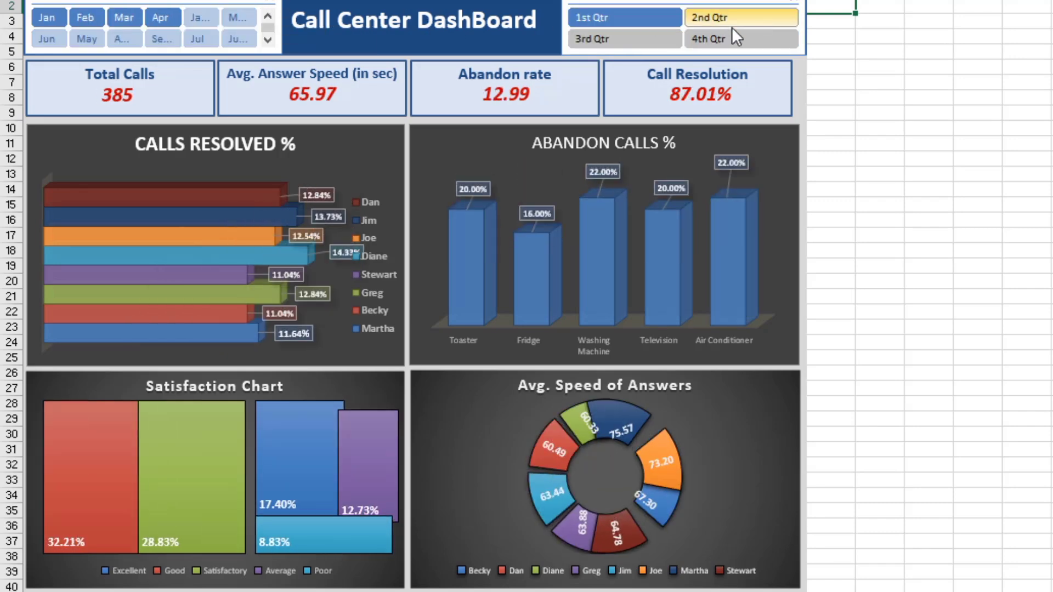
click(732, 25)
click(734, 32)
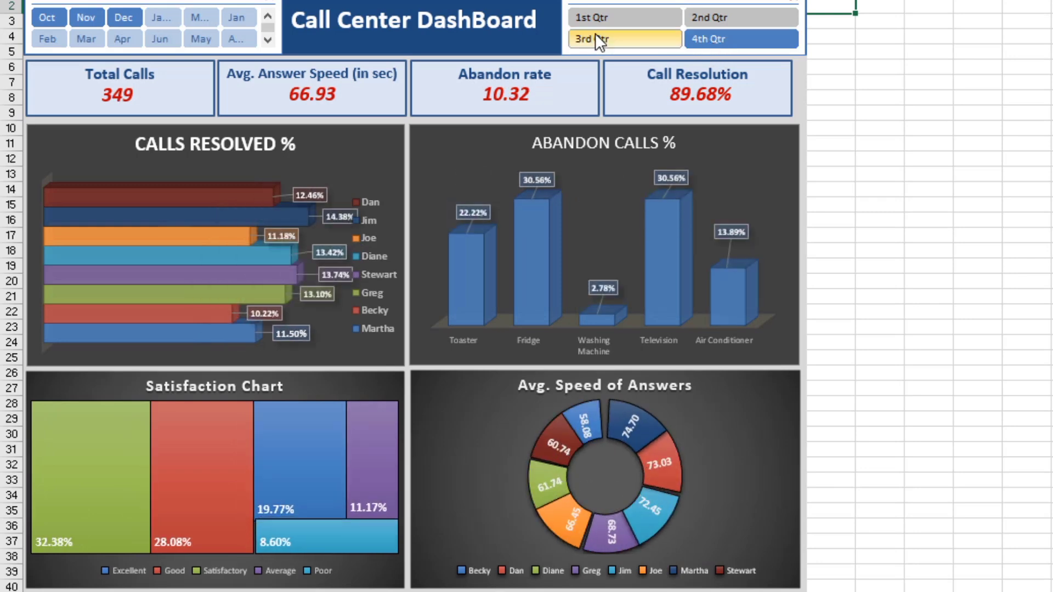
Try individual months as dashboard filters and clear both the month and the quarter filters.
click(168, 43)
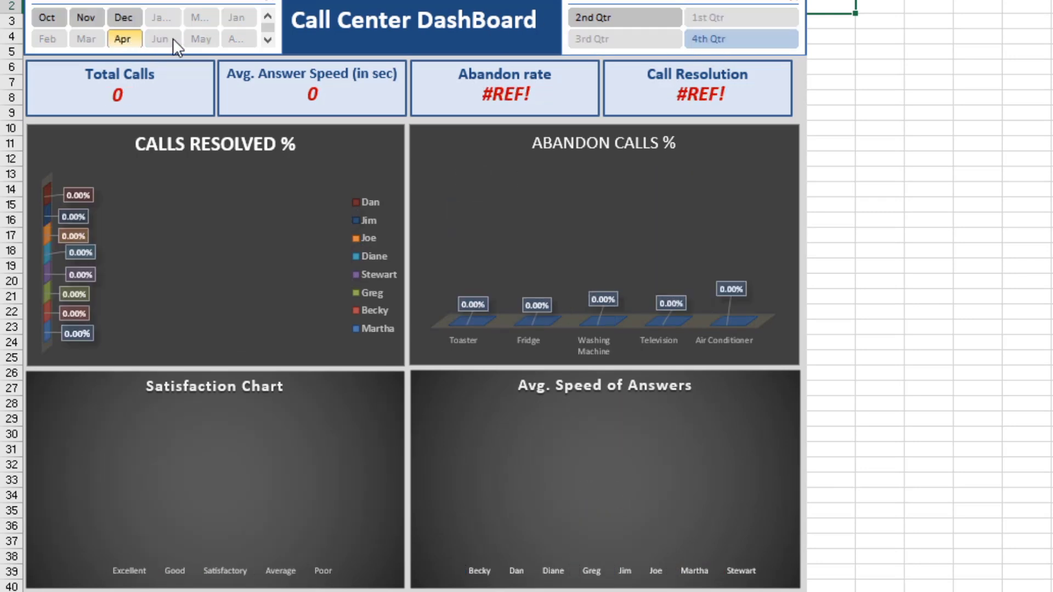
click(248, 43)
click(279, 4)
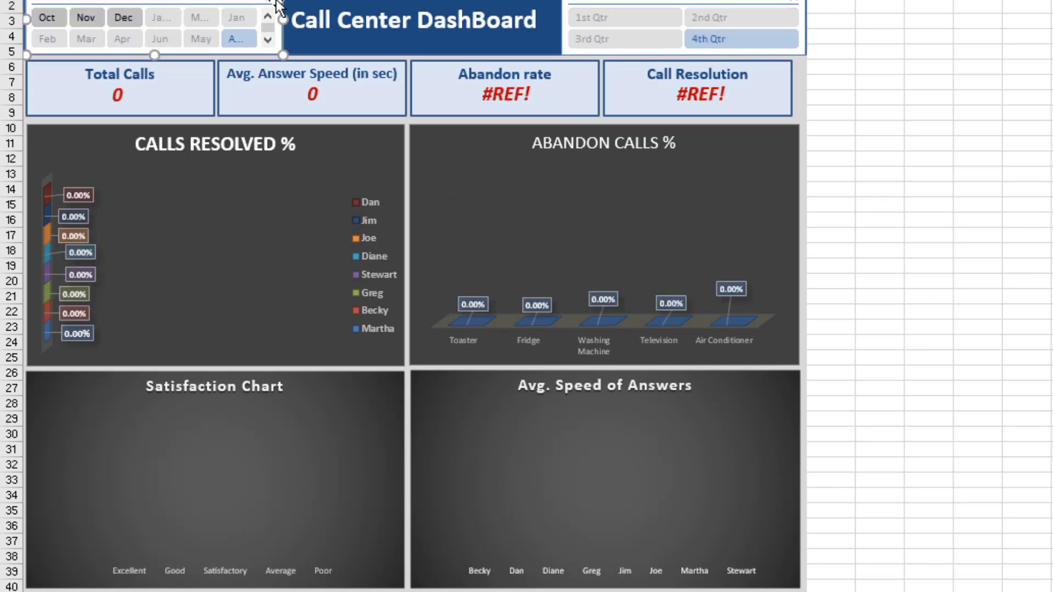
click(267, 3)
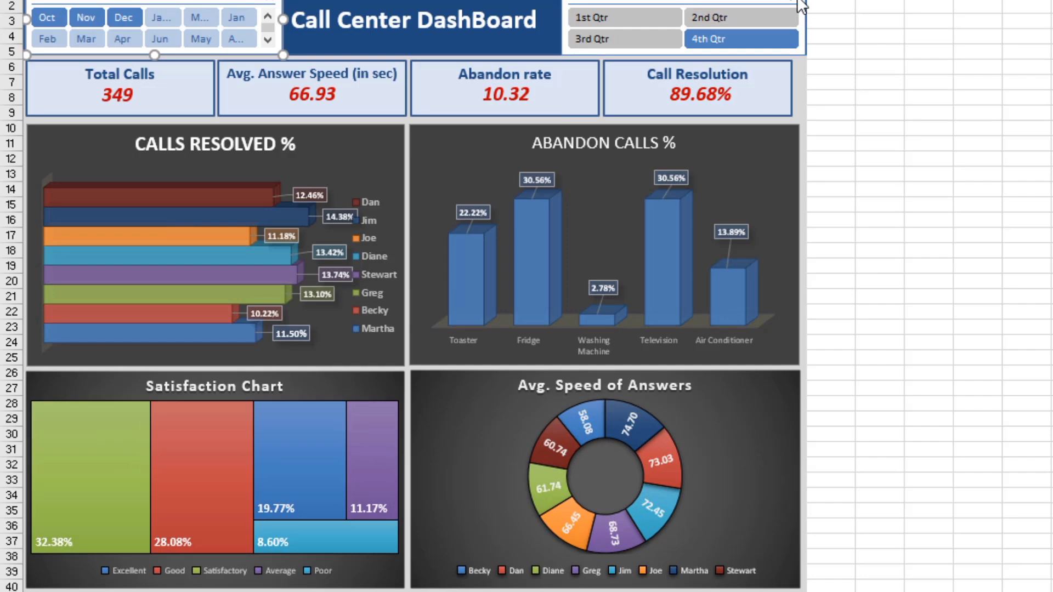
click(798, 2)
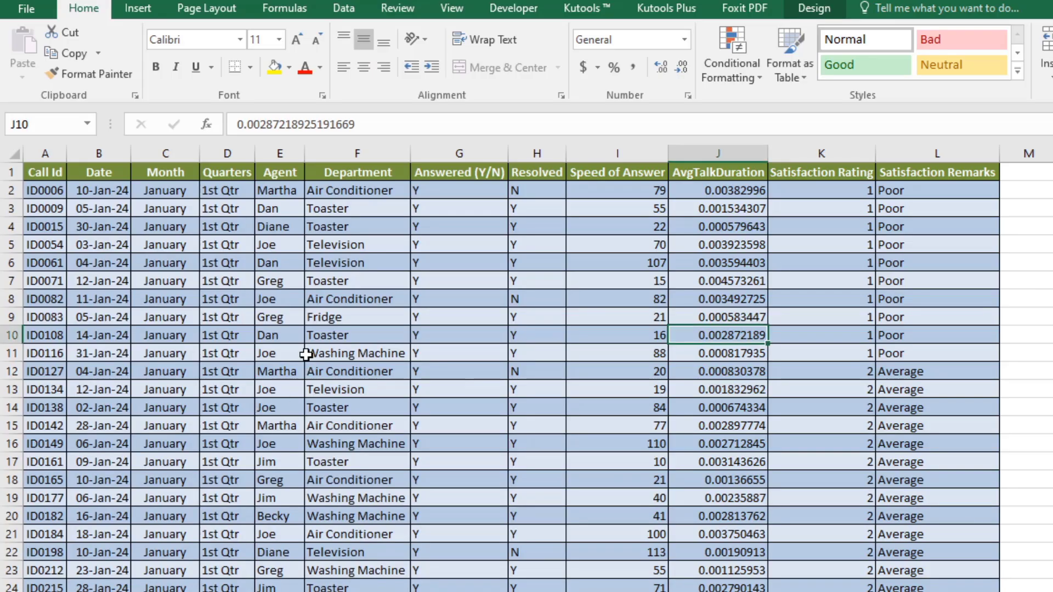
Insert a PivotTable on a new worksheet from the whole call data table, Table2.
scroll(258, 406, down, 15)
scroll(306, 354, up, 15)
click(168, 296)
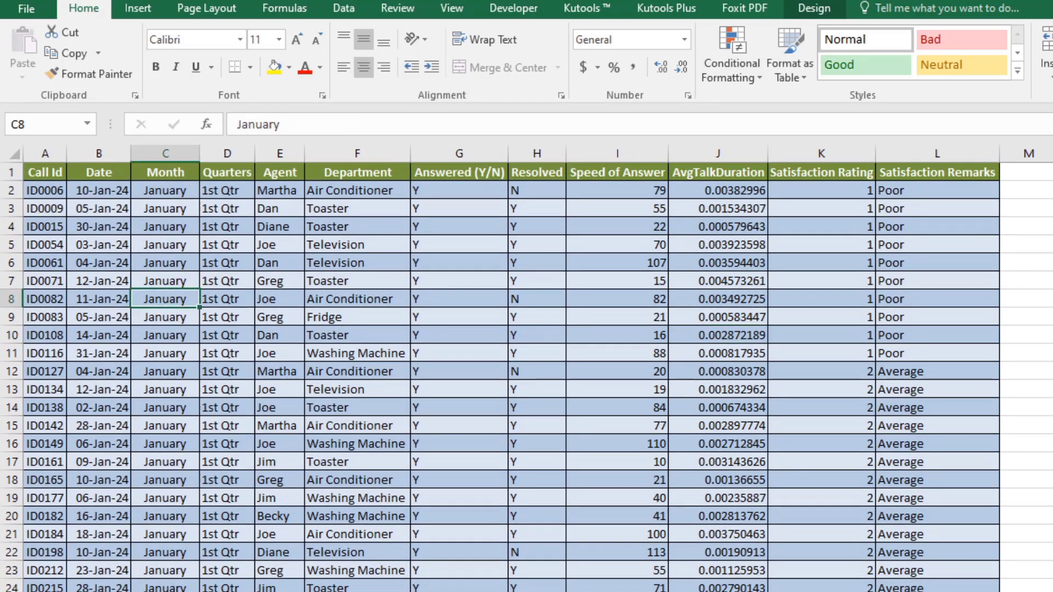
key(ctrl+Up)
key(ctrl+Left)
key(ctrl+shift+Right)
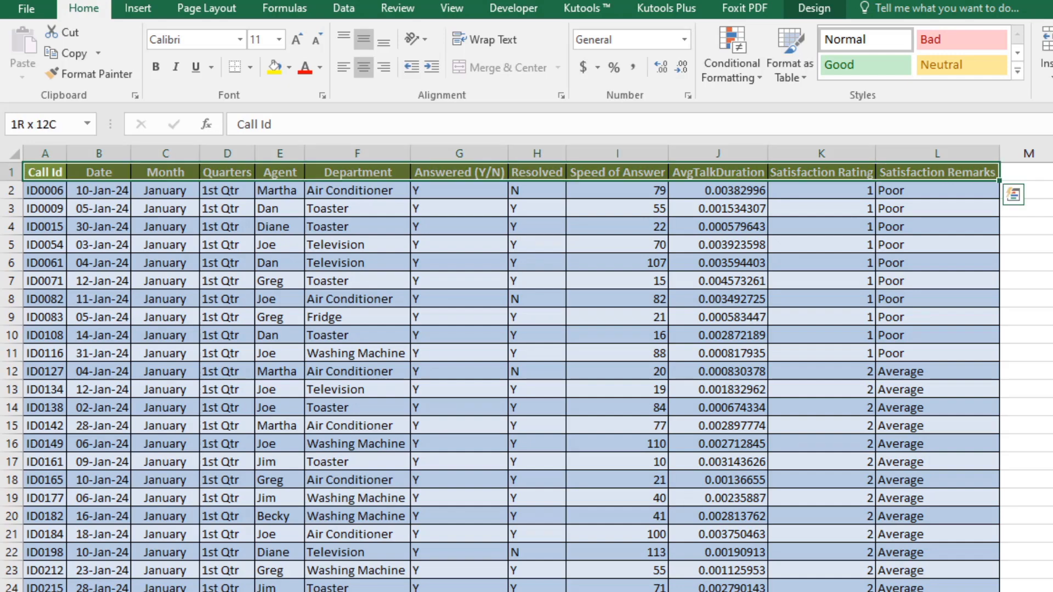
key(ctrl+shift+Down)
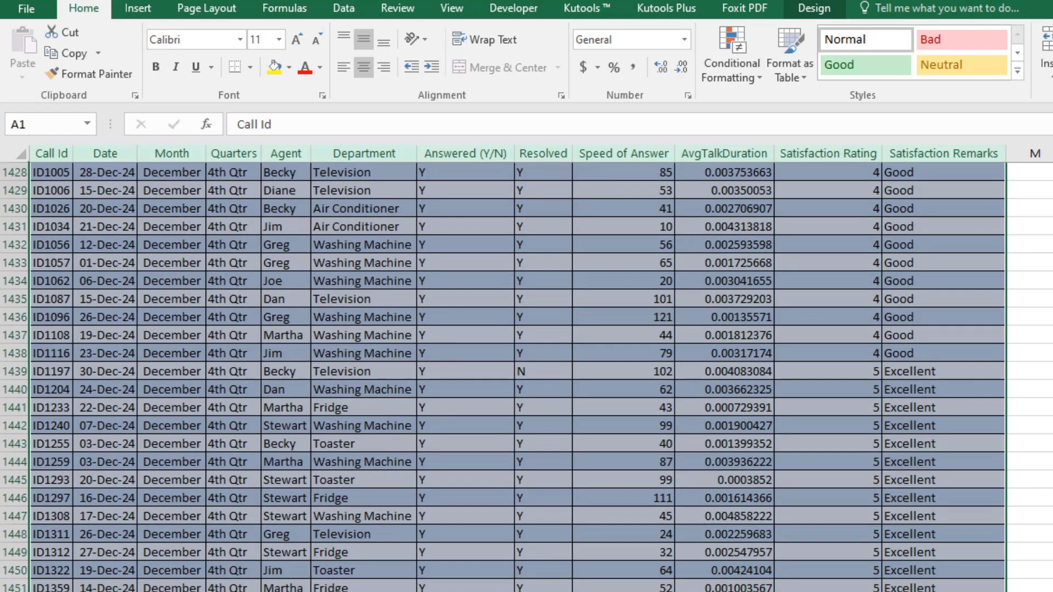
click(138, 8)
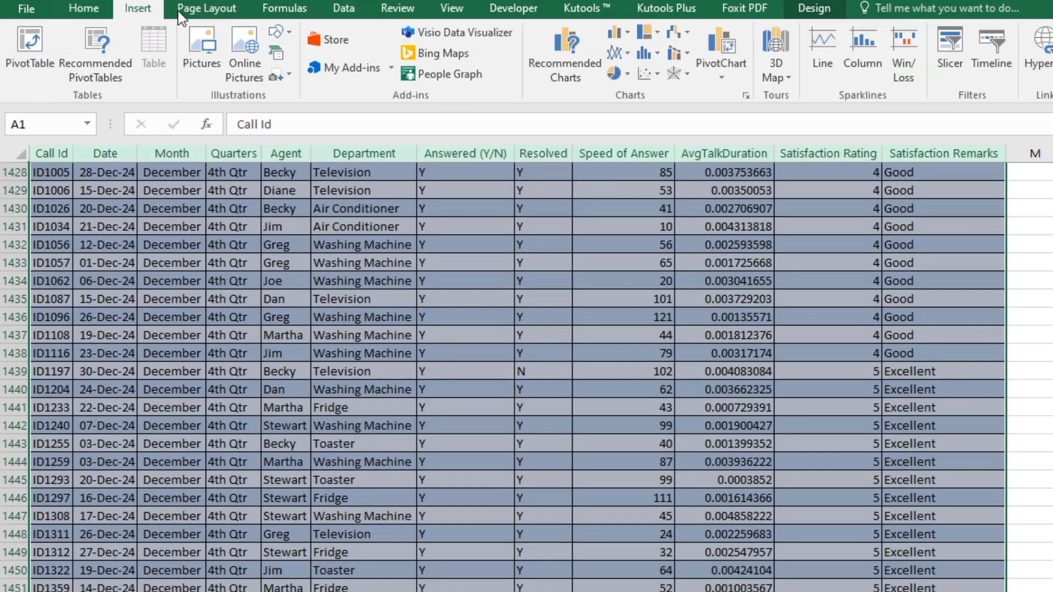
click(49, 61)
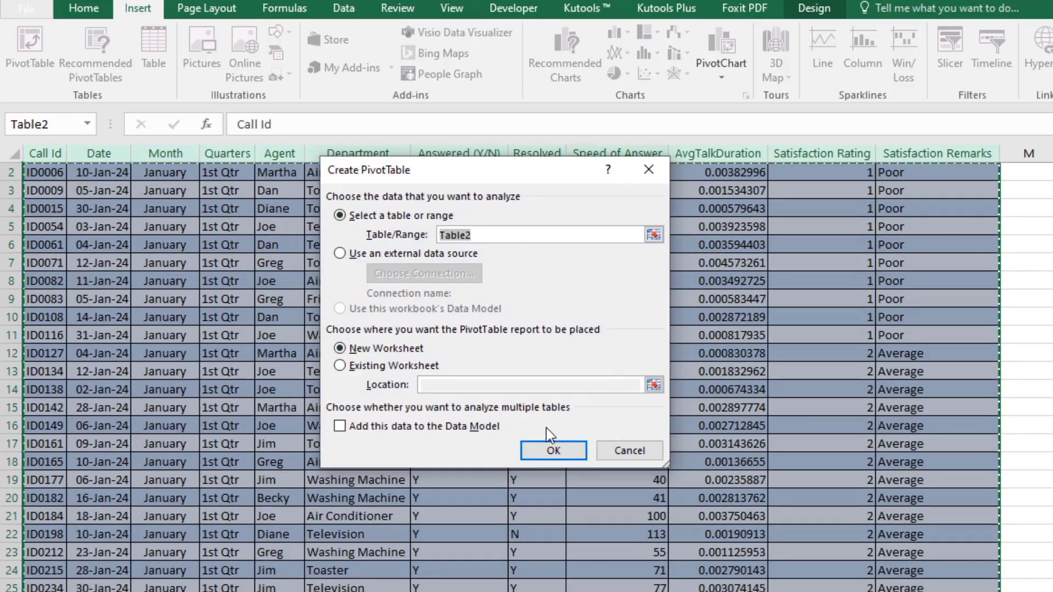
click(553, 452)
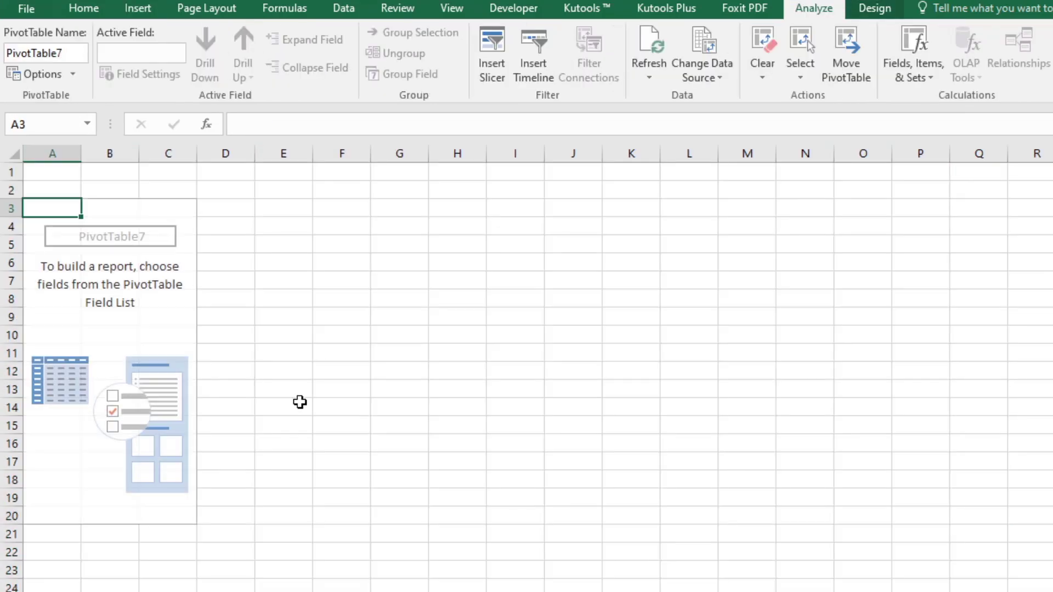
Switch the new PivotTable to the classic layout that enables dragging of fields in the grid.
right_click(73, 294)
click(177, 382)
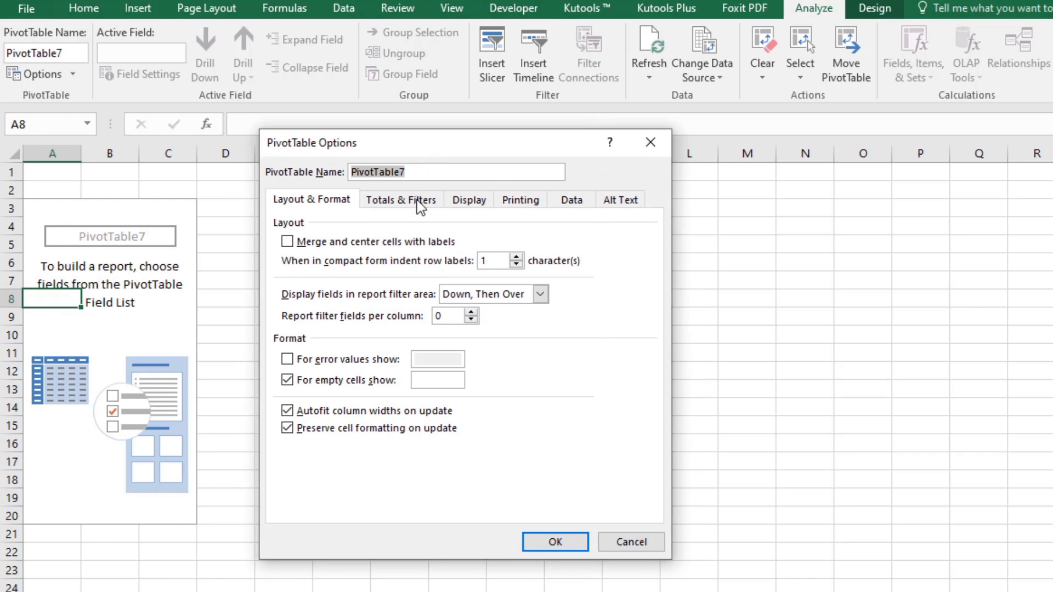
click(465, 200)
click(325, 334)
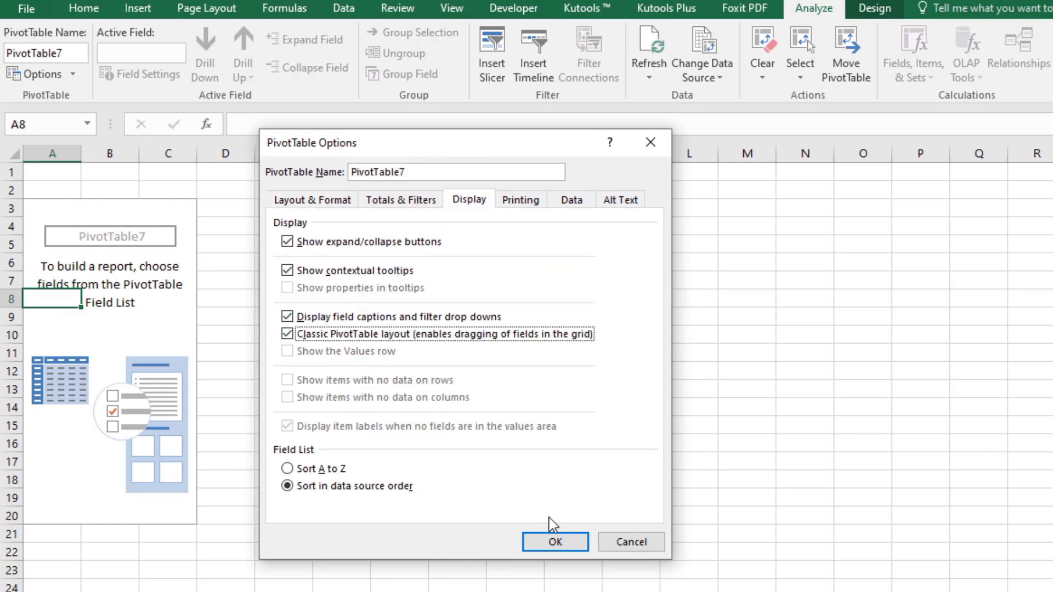
click(556, 543)
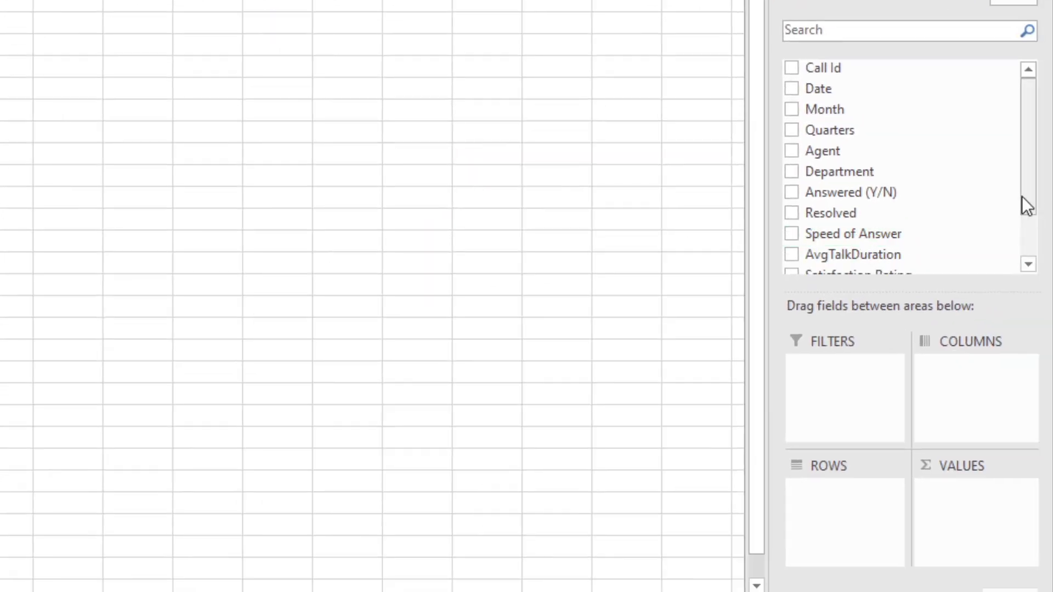
Add the Call Id and Speed of Answer fields to the PivotTable's values.
drag(1022, 196, 1017, 128)
drag(813, 65, 968, 491)
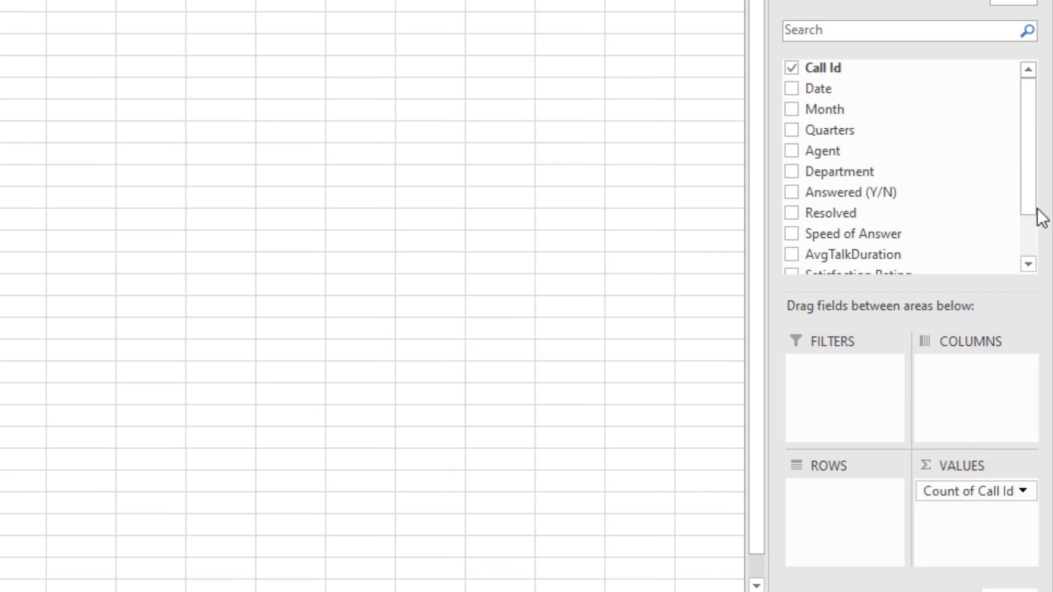
drag(1035, 210, 1043, 268)
drag(1029, 209, 1025, 236)
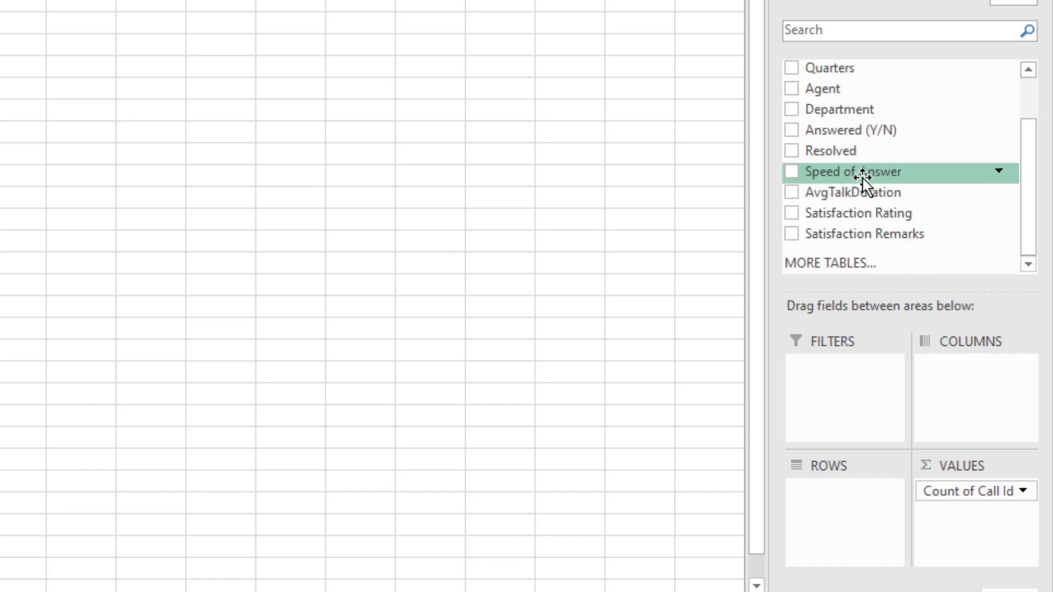
drag(865, 171, 982, 524)
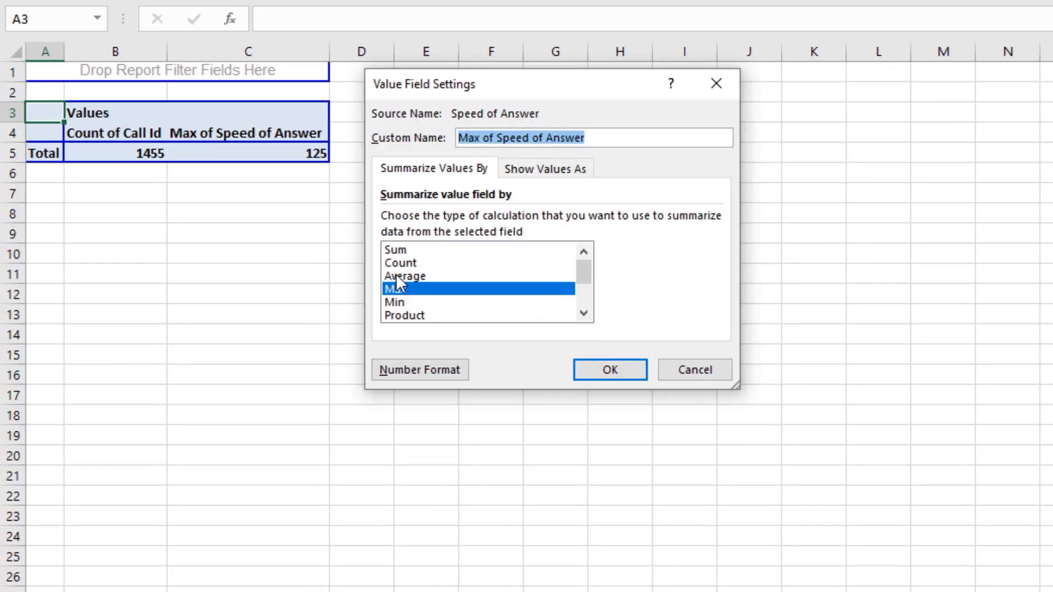
Summarize Speed of Answer by Average and move the Values field from columns to rows.
click(391, 273)
key(Return)
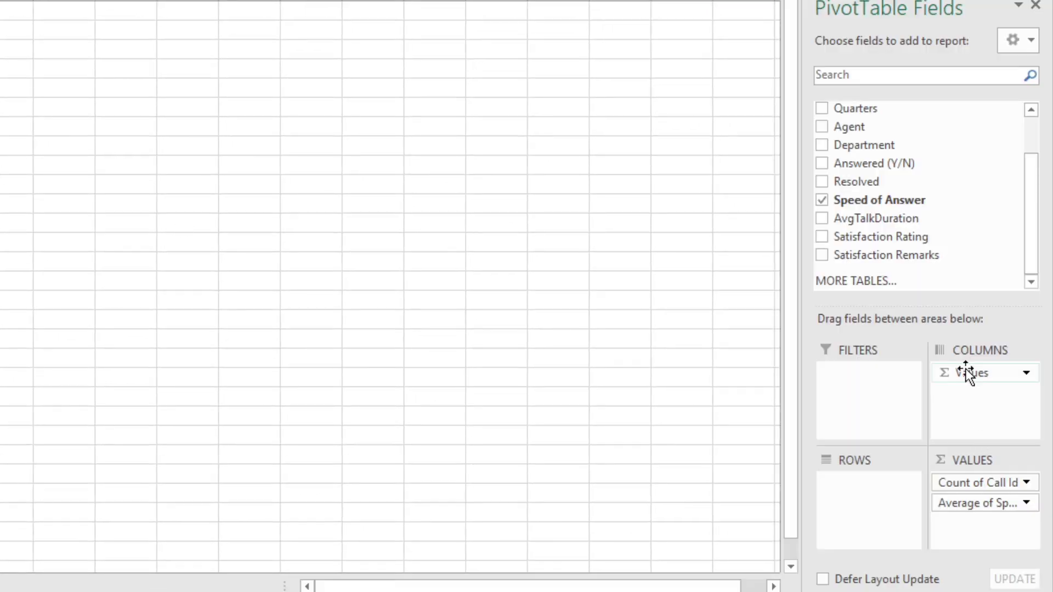
drag(965, 368, 860, 512)
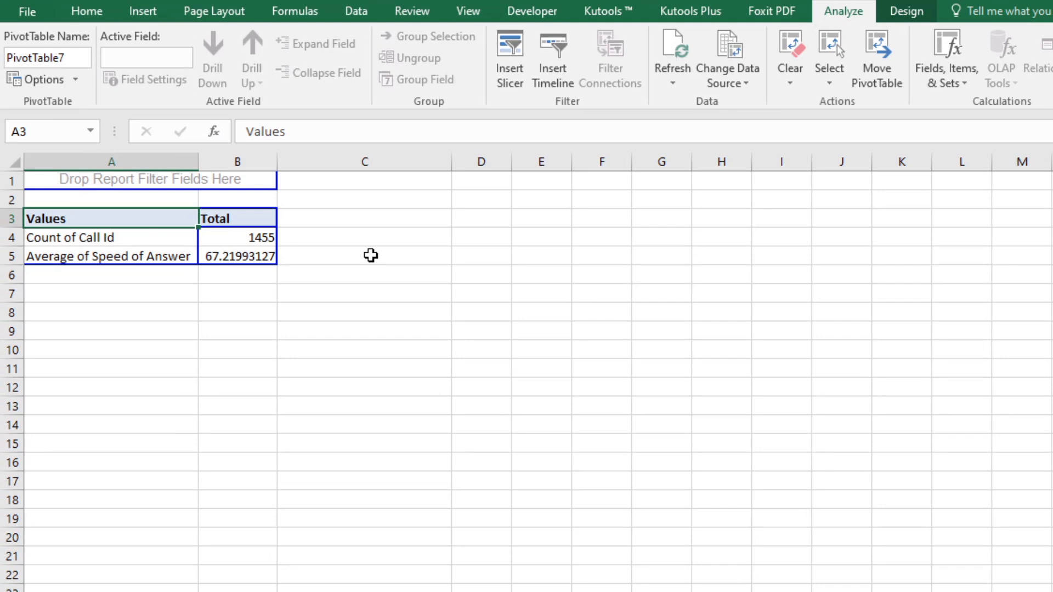
Enter the label "Call Id" in cell D4.
click(480, 241)
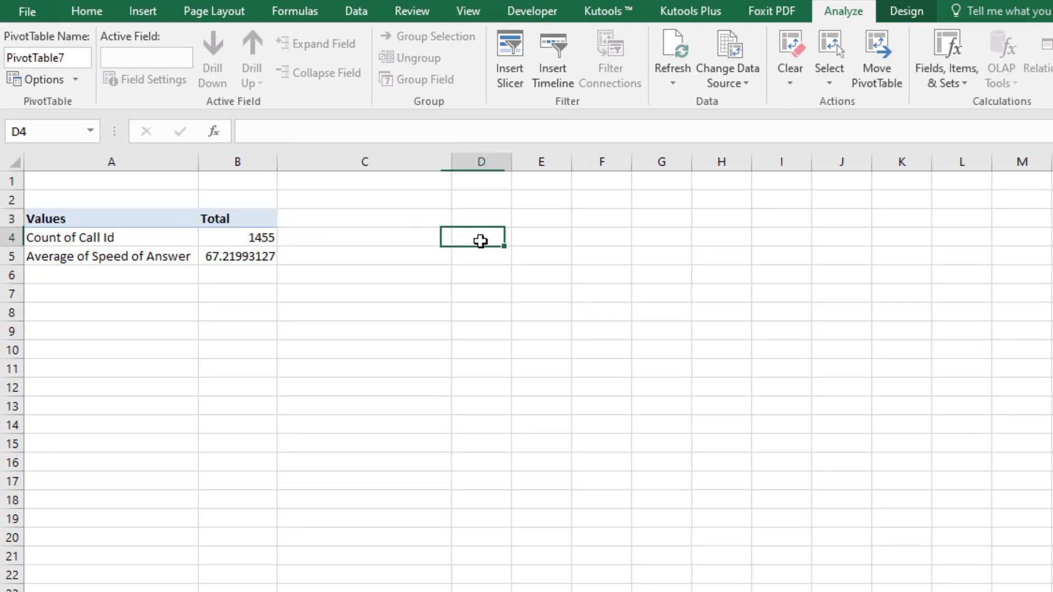
text(Call If)
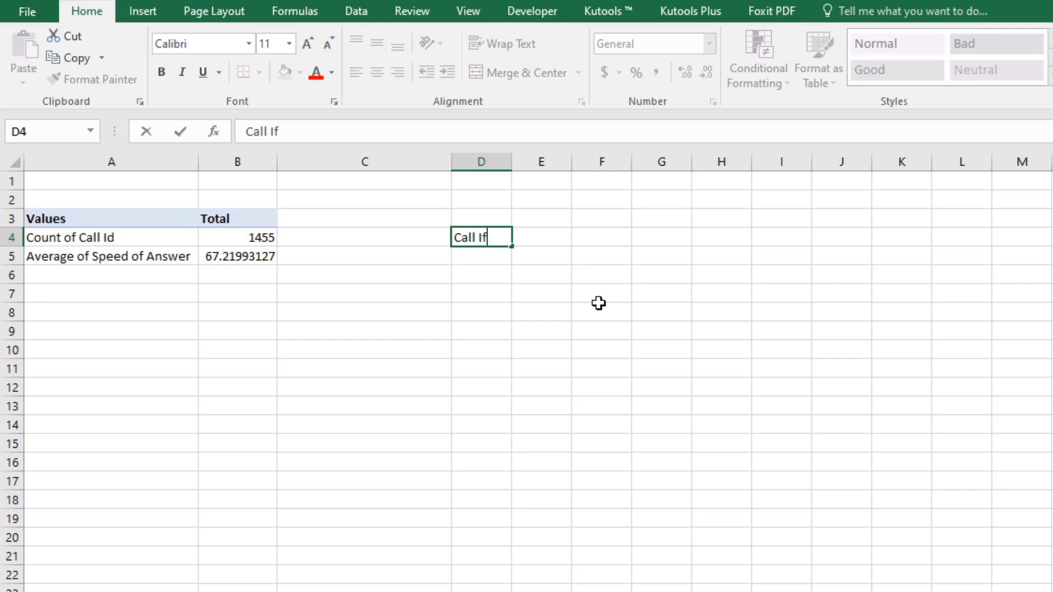
key(Return)
key(Up)
key(F2)
key(BackSpace)
key(Return)
Copy the "Average of Speed of Answer" label from the PivotTable into cell D5.
key(Left)
key(Left)
key(Left)
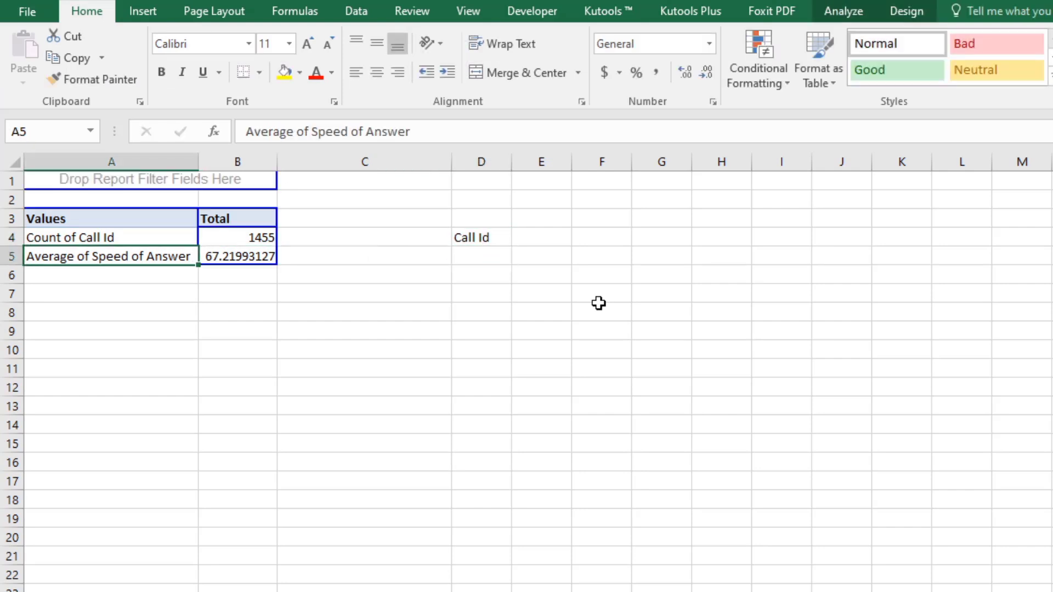
key(ctrl+c)
key(Right)
key(Right)
key(Right)
key(ctrl+v)
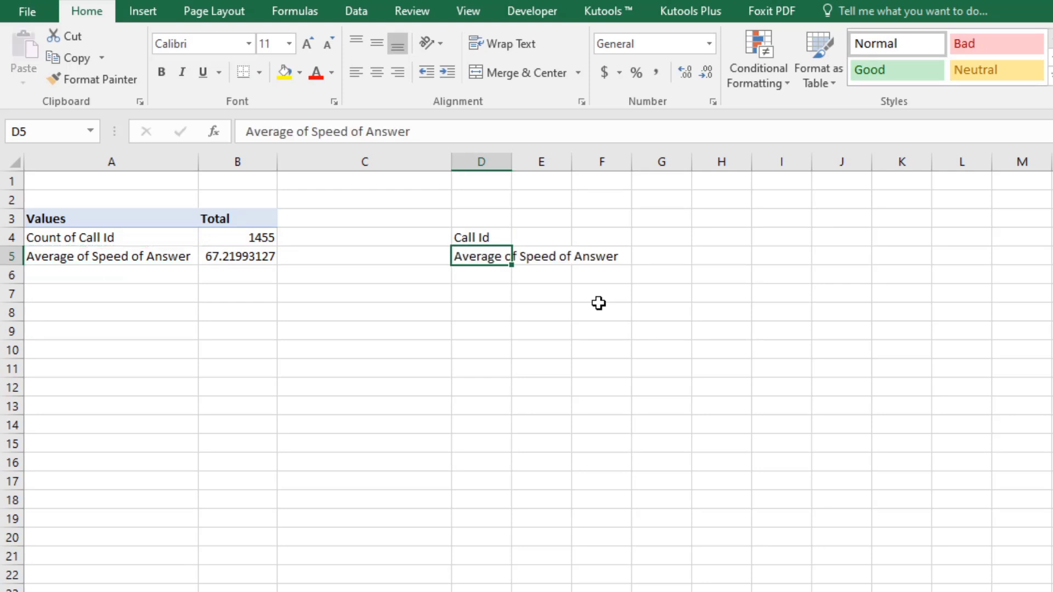
Shorten the label in D5 to "Avg. Speed of Answer" and fit column D's width to its contents.
key(F2)
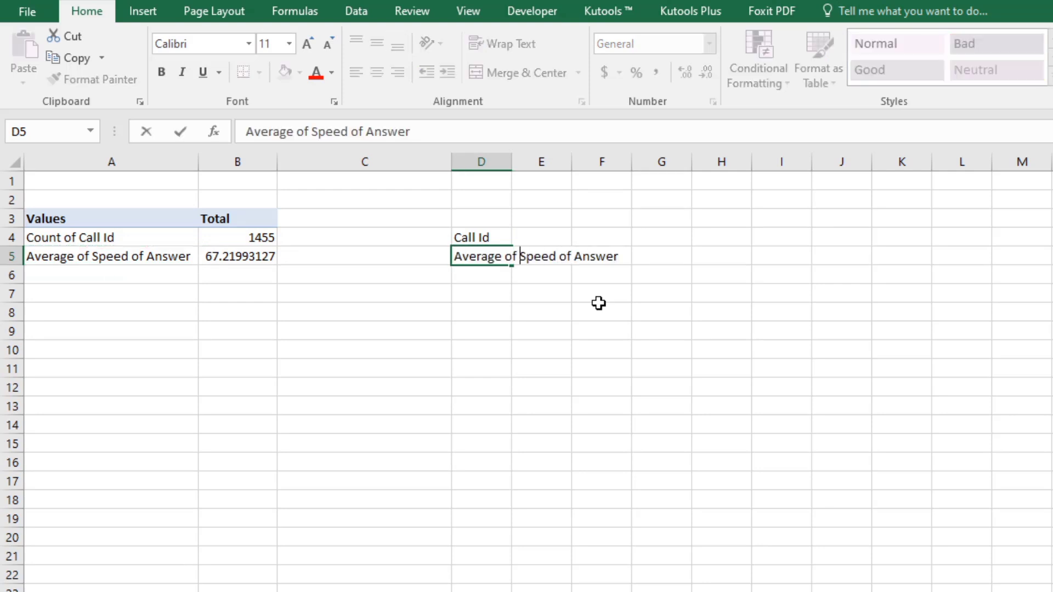
key(BackSpace)
key(BackSpace)
key(BackSpace)
key(BackSpace)
key(BackSpace)
key(BackSpace)
key(BackSpace)
key(BackSpace)
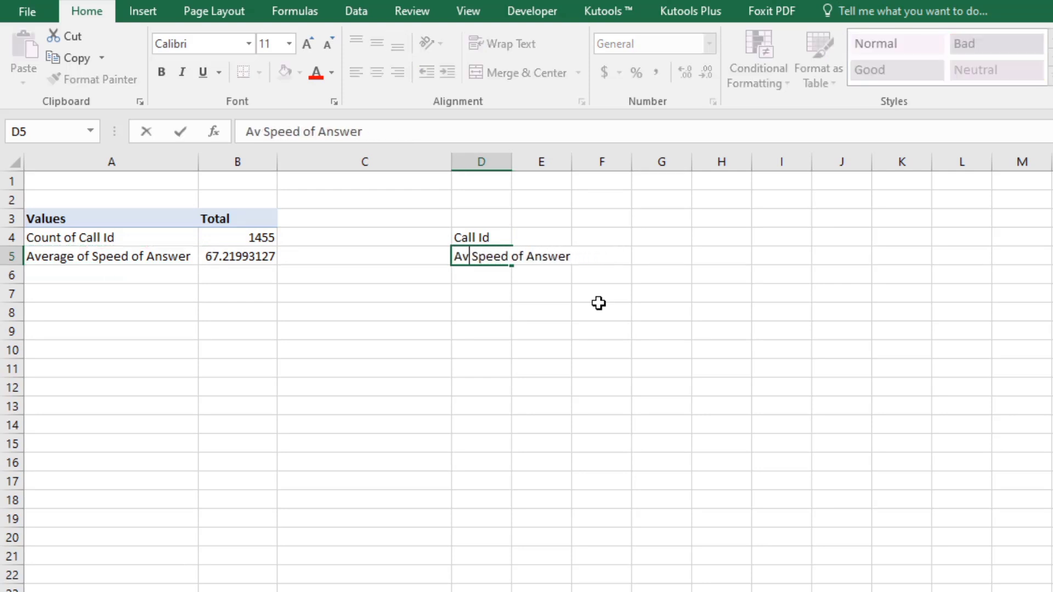
text(g.)
key(Return)
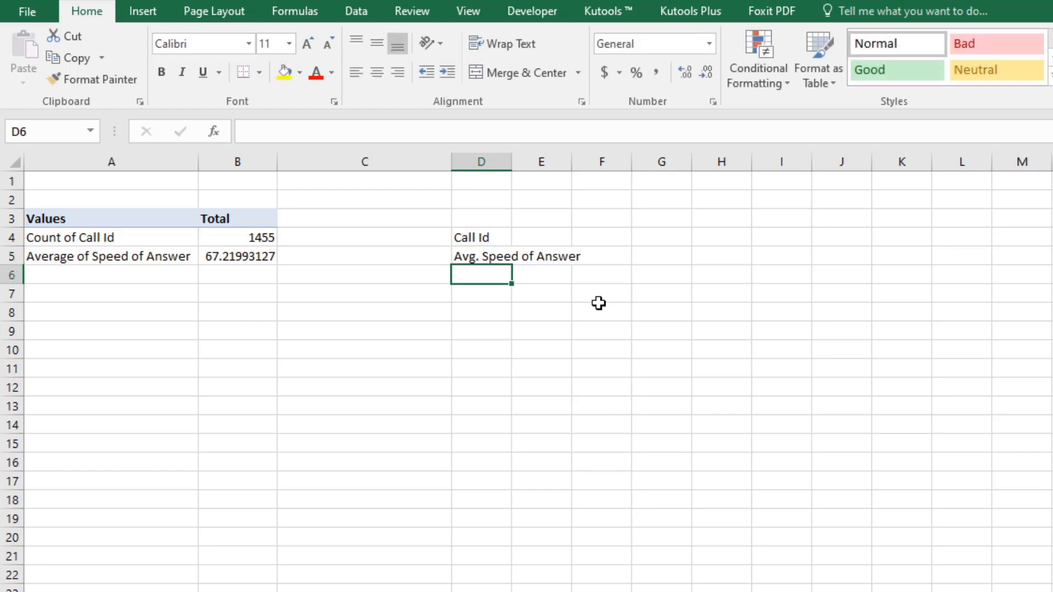
double_click(512, 162)
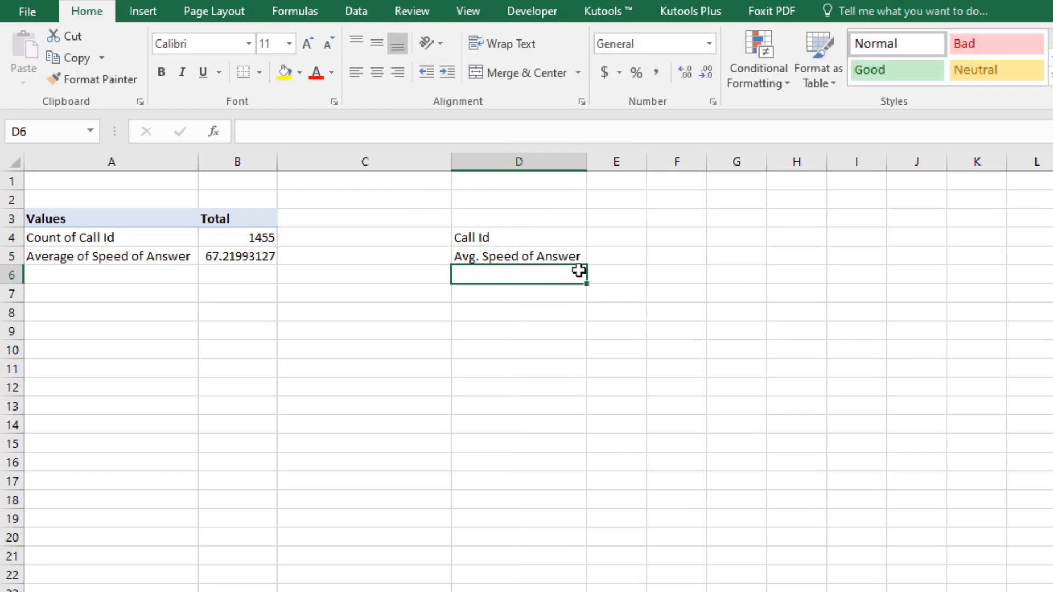
Link E4 to the PivotTable's Count of Call Id total and E5 to its Average of Speed of Answer total.
click(626, 244)
text(=)
click(262, 238)
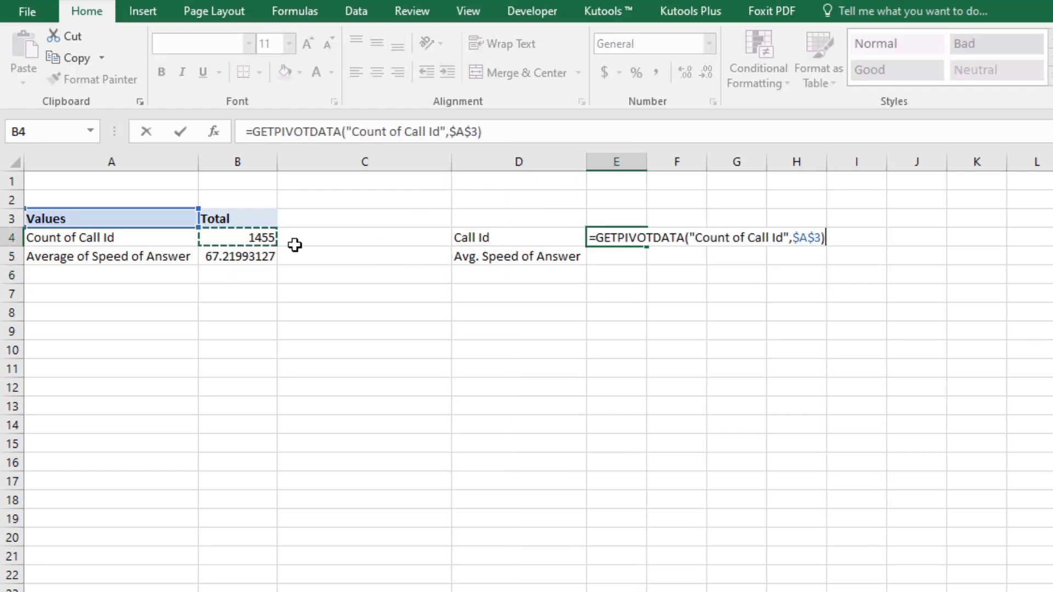
key(Return)
text(=)
click(220, 256)
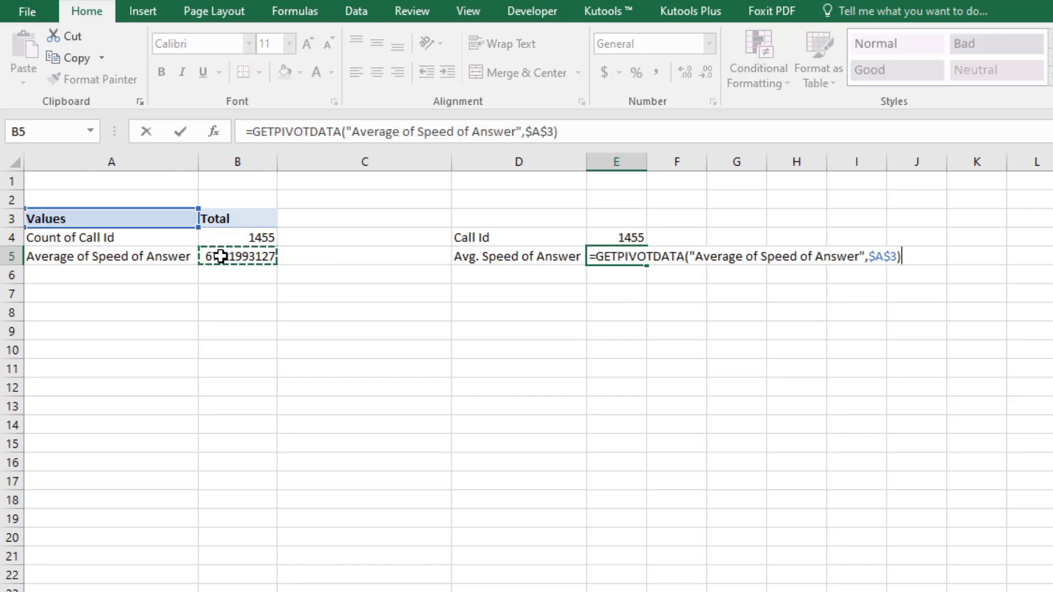
key(Return)
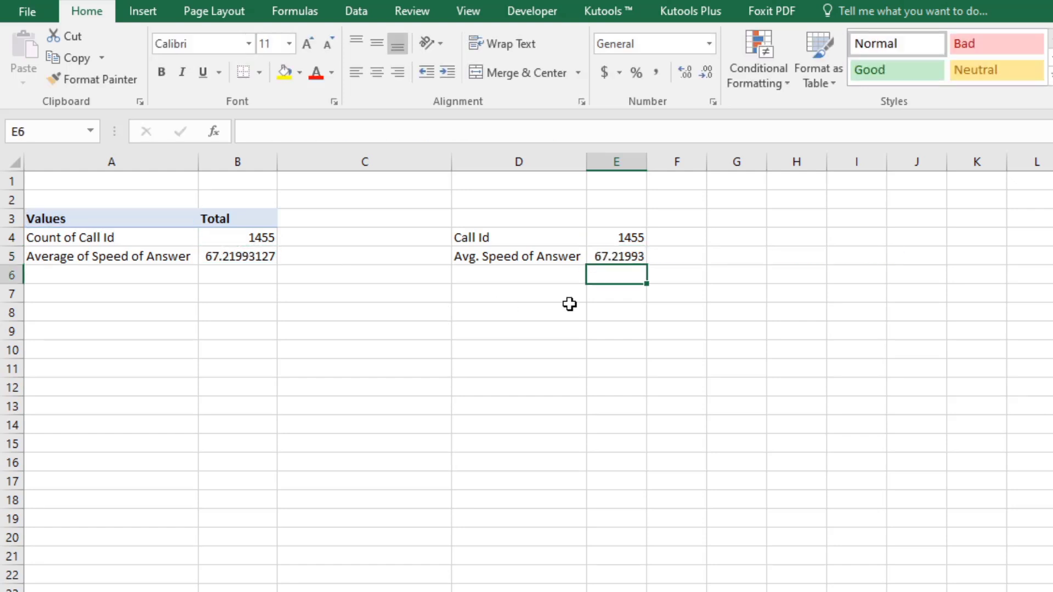
Copy the PivotTable in A3:B5 and paste the duplicate at cell A11.
drag(149, 221, 47, 208)
click(35, 204)
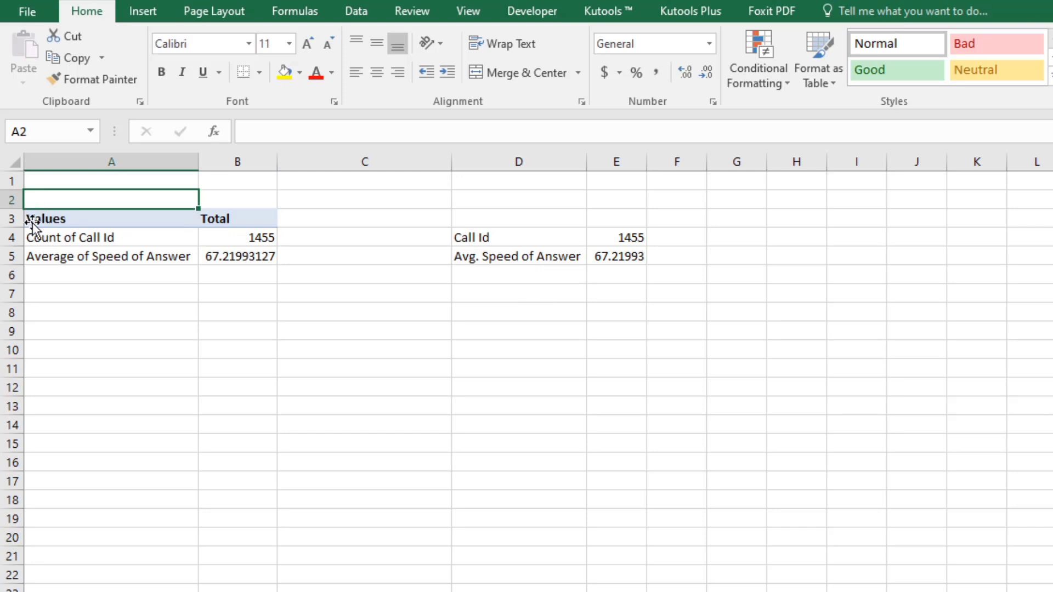
click(32, 222)
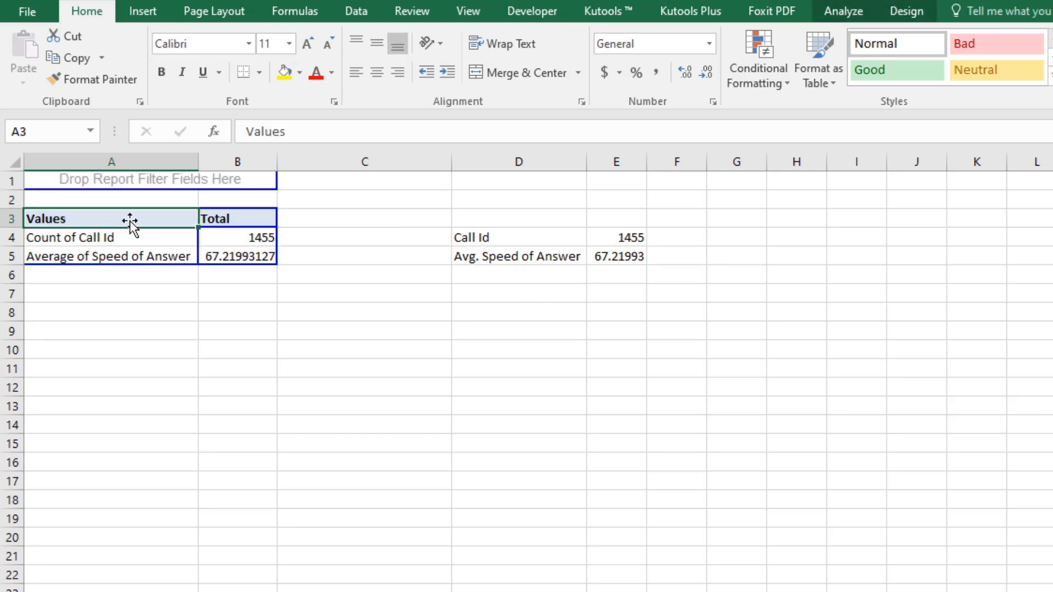
mouse_move(163, 225)
mouse_down()
mouse_move(241, 237)
mouse_move(242, 256)
mouse_up()
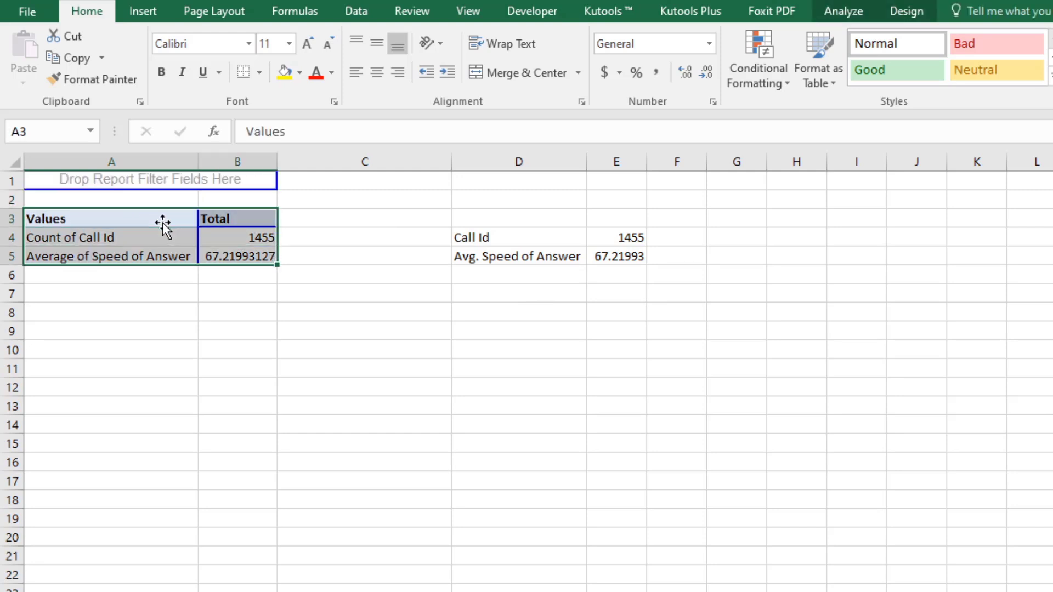
key(ctrl+c)
click(158, 364)
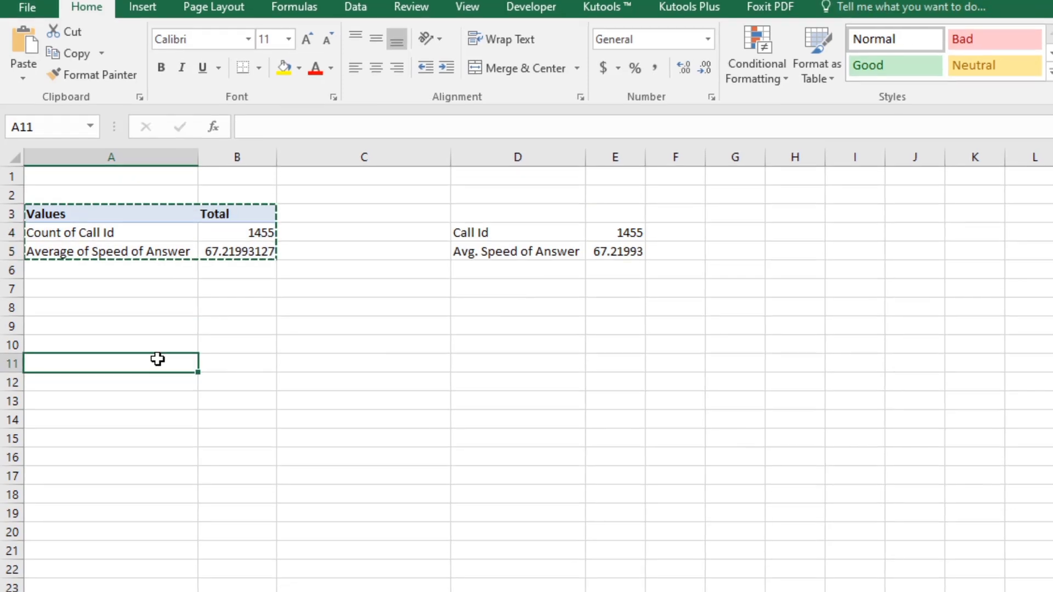
key(ctrl+v)
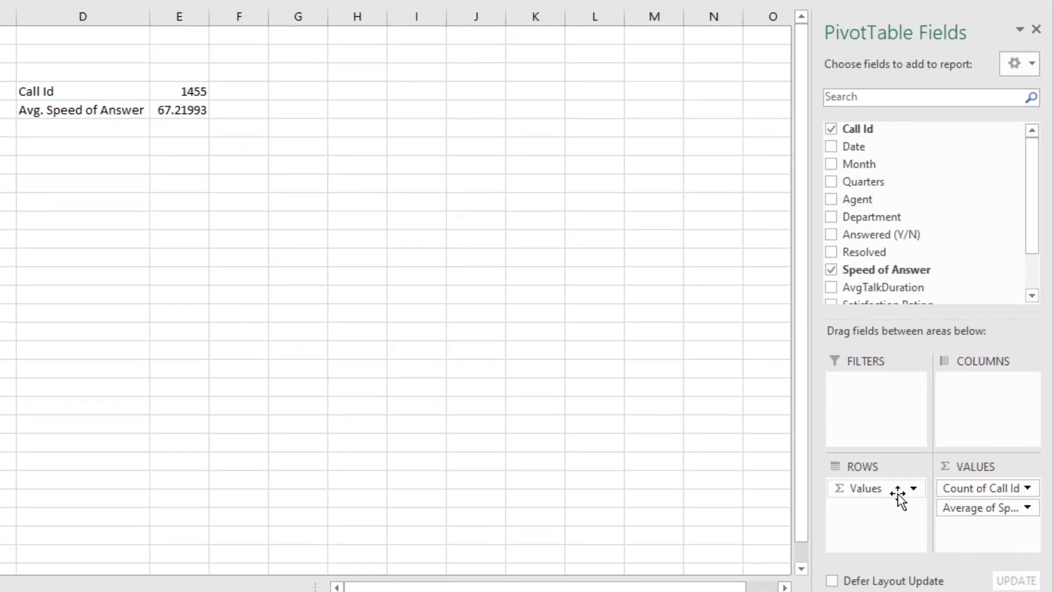
Clear the value fields from the copied PivotTable, and set it up with Resolved as rows and Count of Call Id as values.
drag(898, 497, 982, 307)
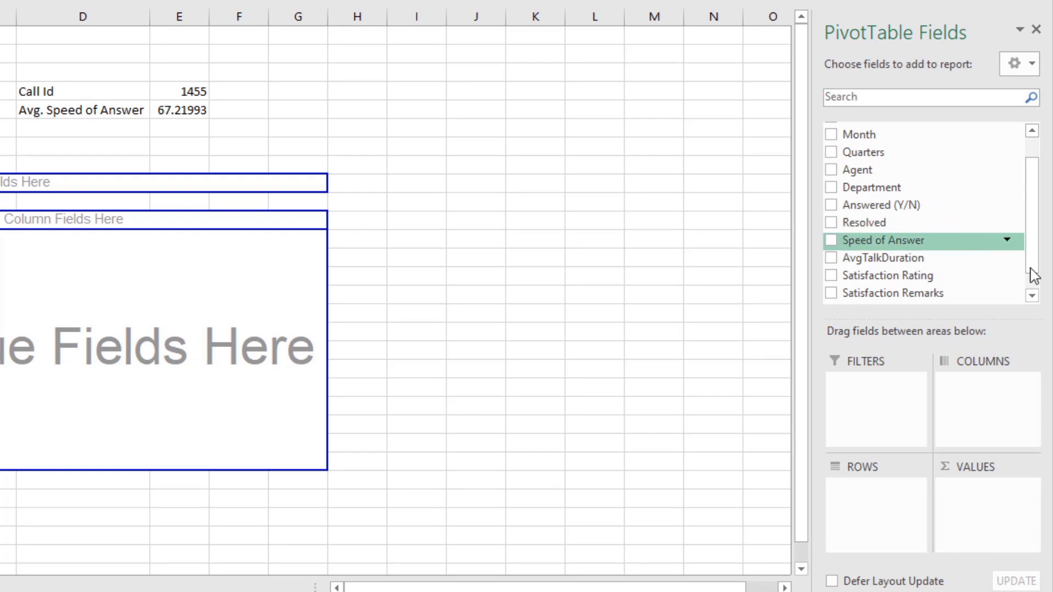
drag(1034, 274, 1026, 206)
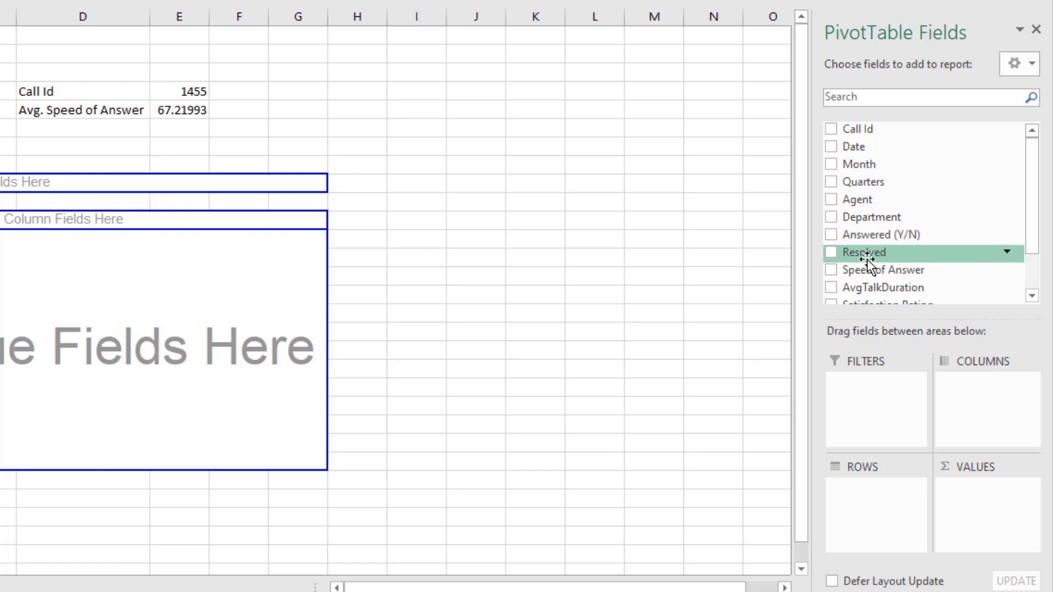
drag(869, 253, 895, 496)
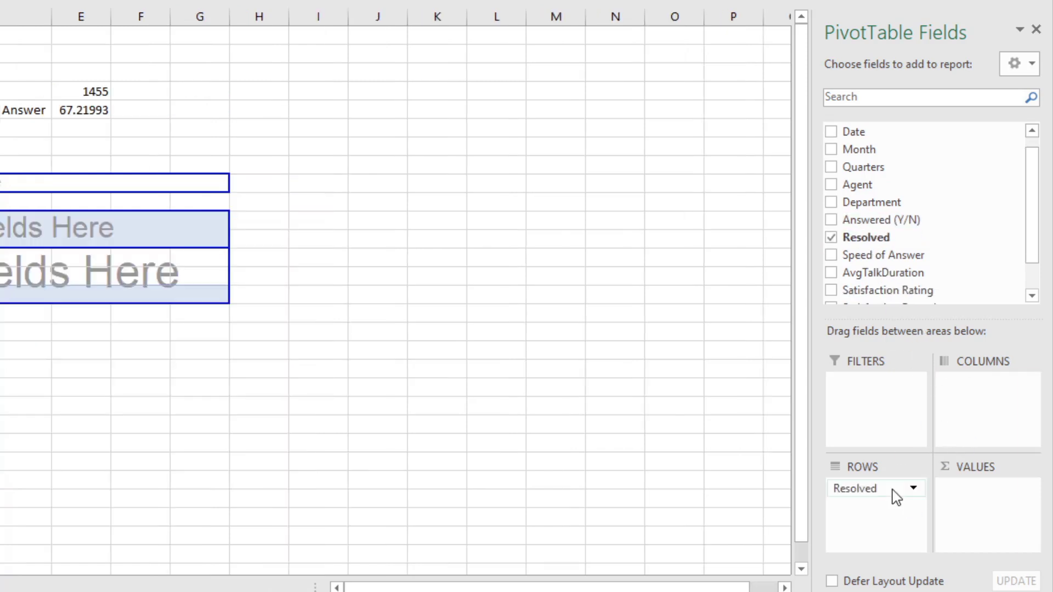
click(44, 274)
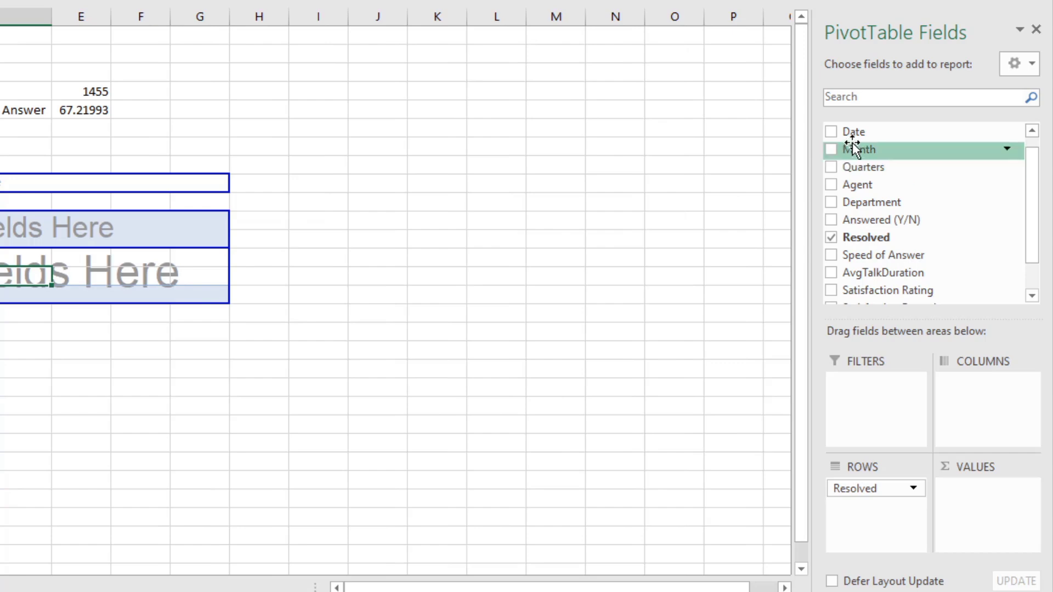
scroll(1039, 225, up, 1)
drag(856, 127, 981, 515)
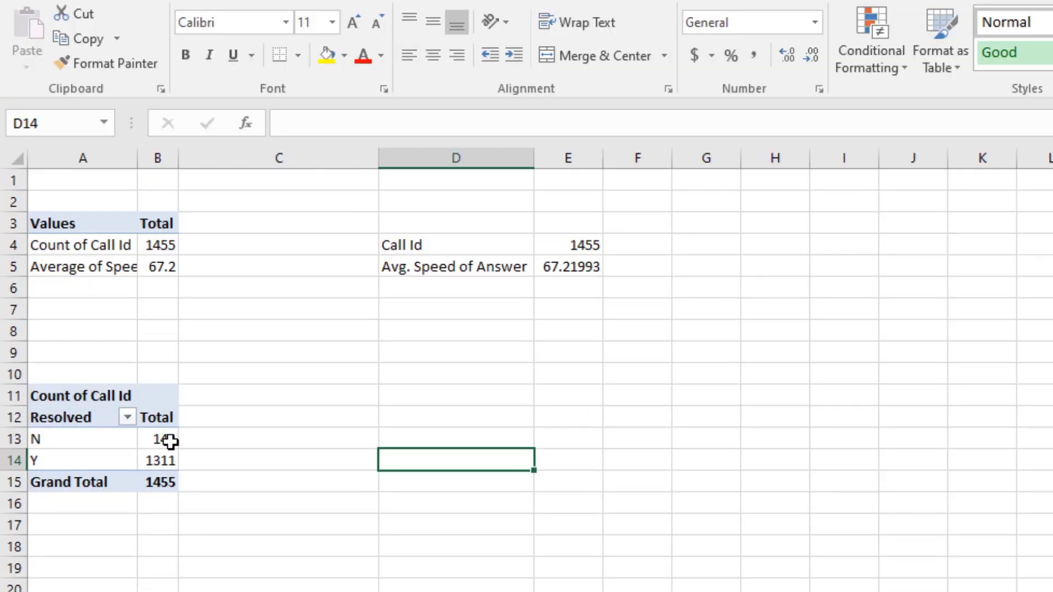
Sort the Resolved PivotTable by its Call Id counts from largest to smallest.
mouse_move(154, 282)
right_click(172, 440)
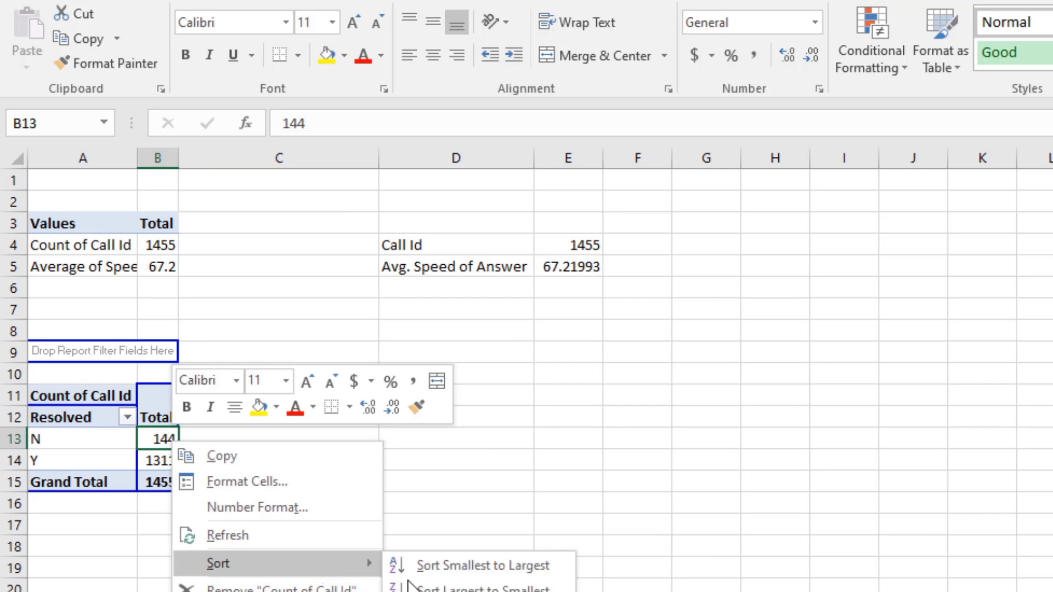
click(438, 522)
Enter the label "Yes" in cell D13 and "No" in cell D14.
click(458, 437)
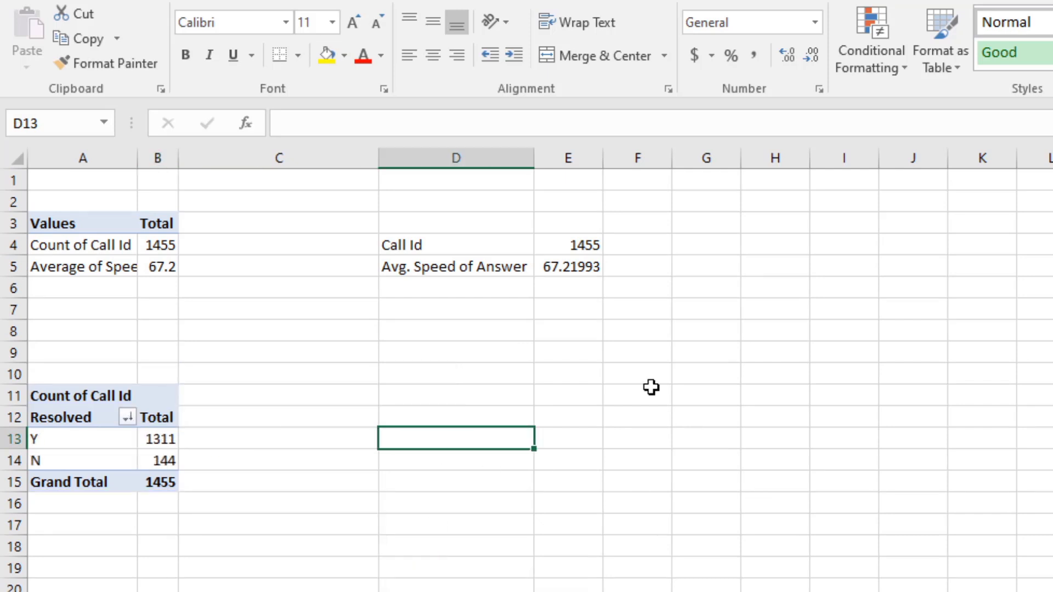
text(Yes)
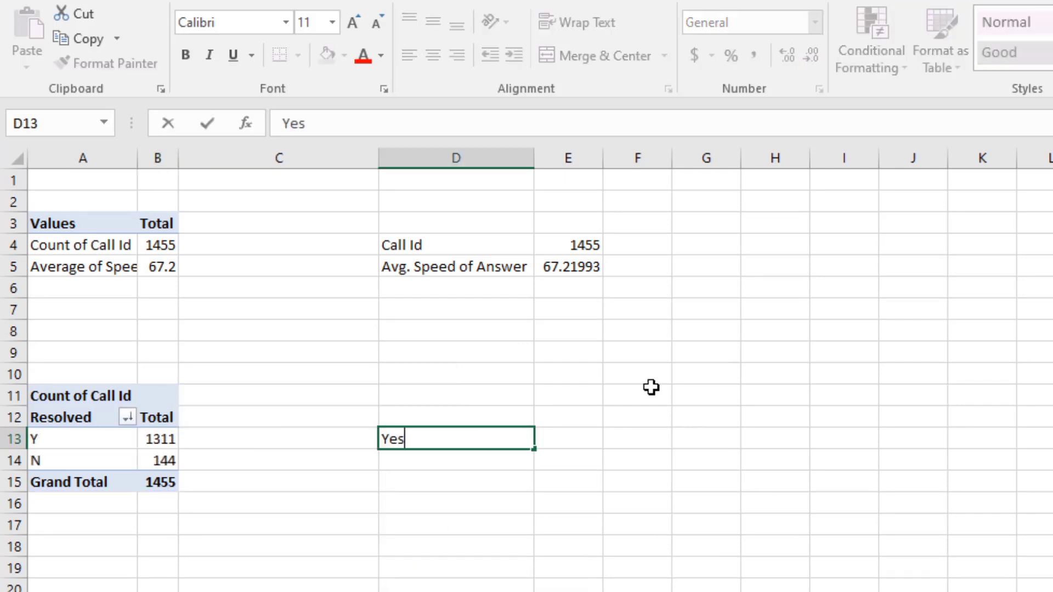
key(Return)
text(No)
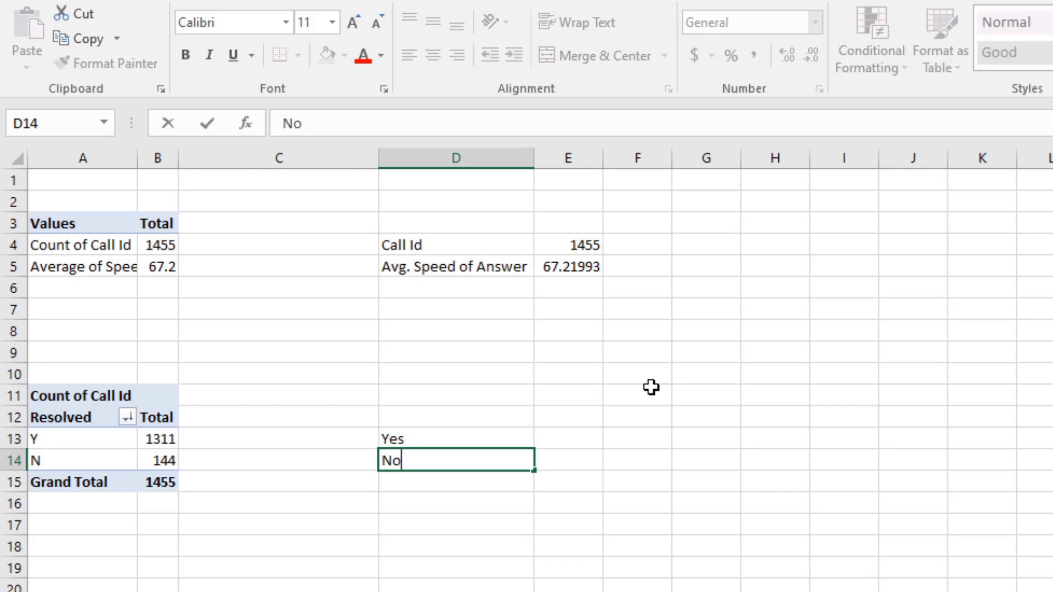
key(Tab)
Calculate the resolved share in E13 by dividing the Resolved PivotTable's Y count by its Grand Total.
key(Up)
text(=)
key(Left)
key(Left)
key(Left)
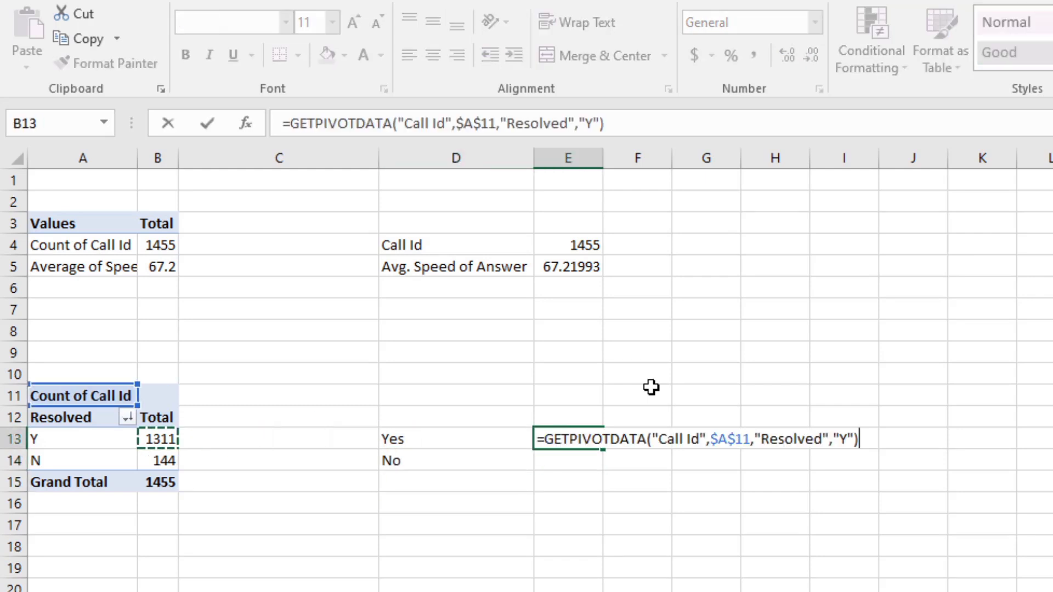
key(Down)
key(Up)
text(/)
key(Left)
key(Left)
key(Left)
key(Down)
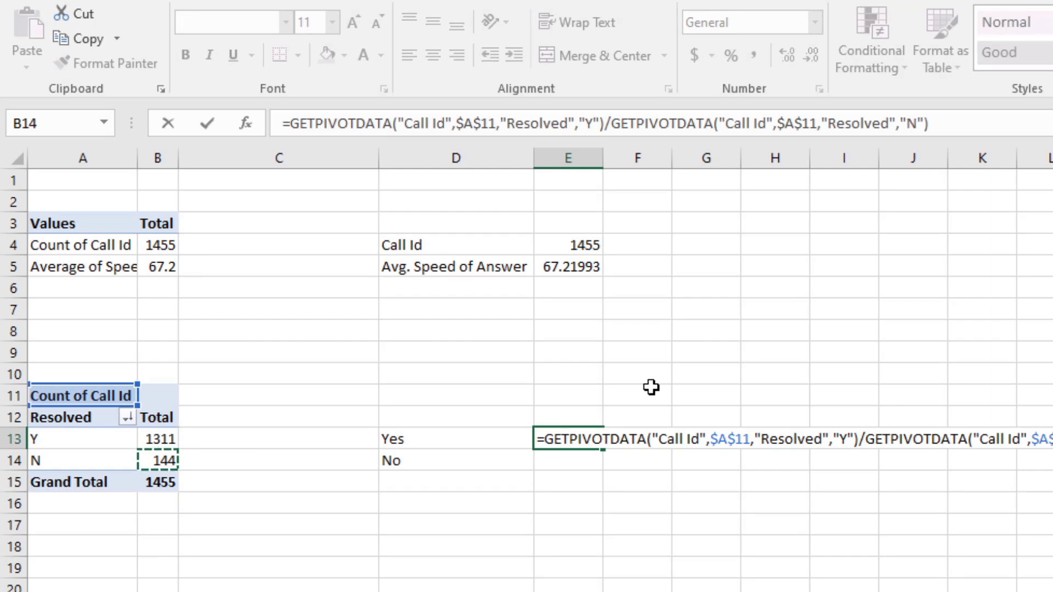
key(Down)
key(Return)
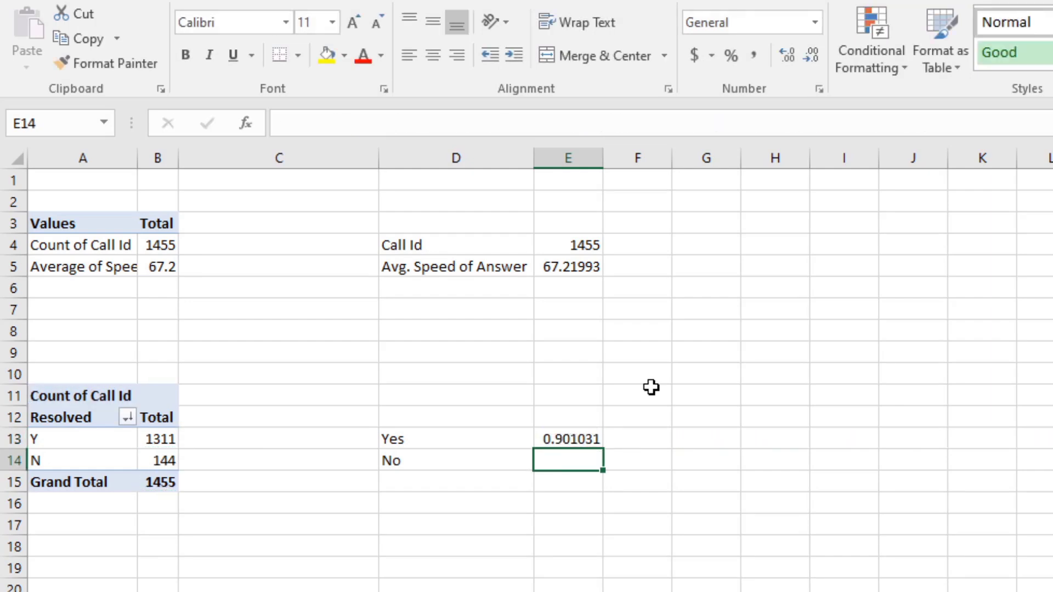
Calculate the unresolved share in E14 by dividing the Resolved PivotTable's N count by its Grand Total.
text(=)
key(Left)
key(Left)
key(Left)
text(/)
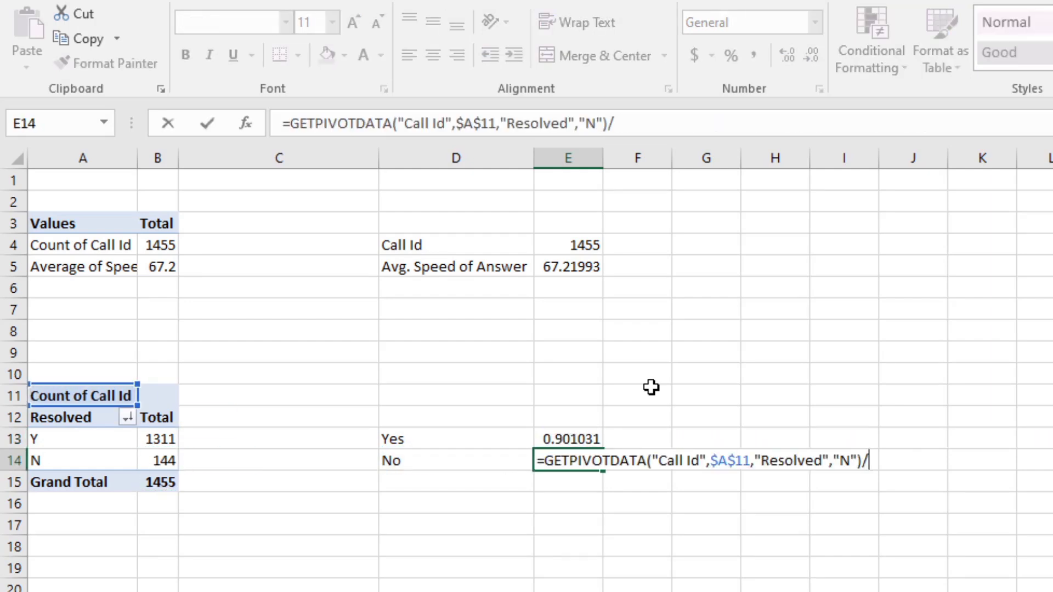
key(Left)
key(Left)
key(Left)
key(Down)
key(Return)
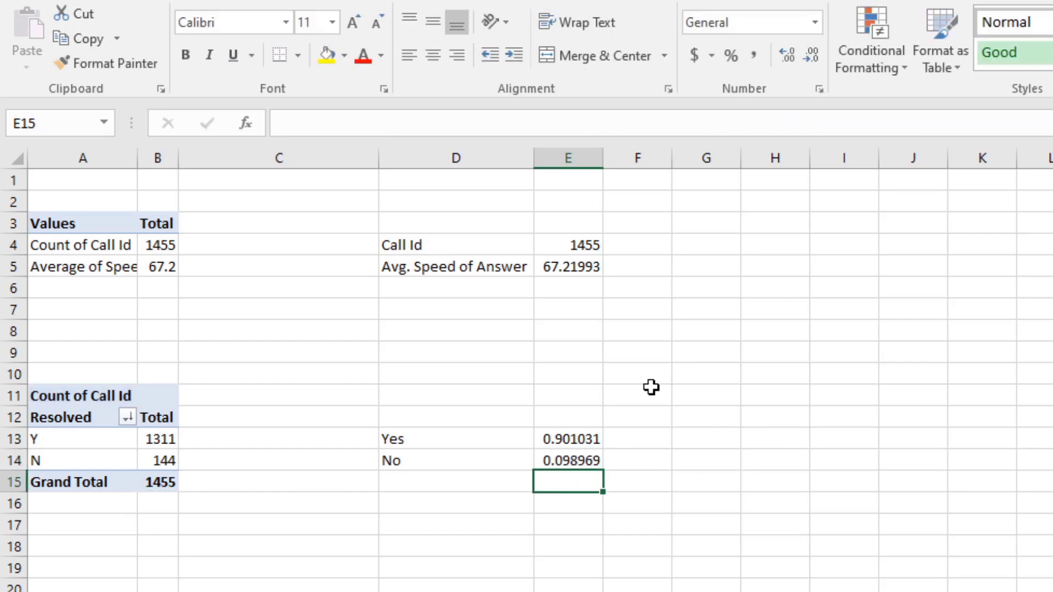
Format the shares in E13:E14 as percentages with two decimal places.
click(589, 439)
drag(588, 440, 589, 460)
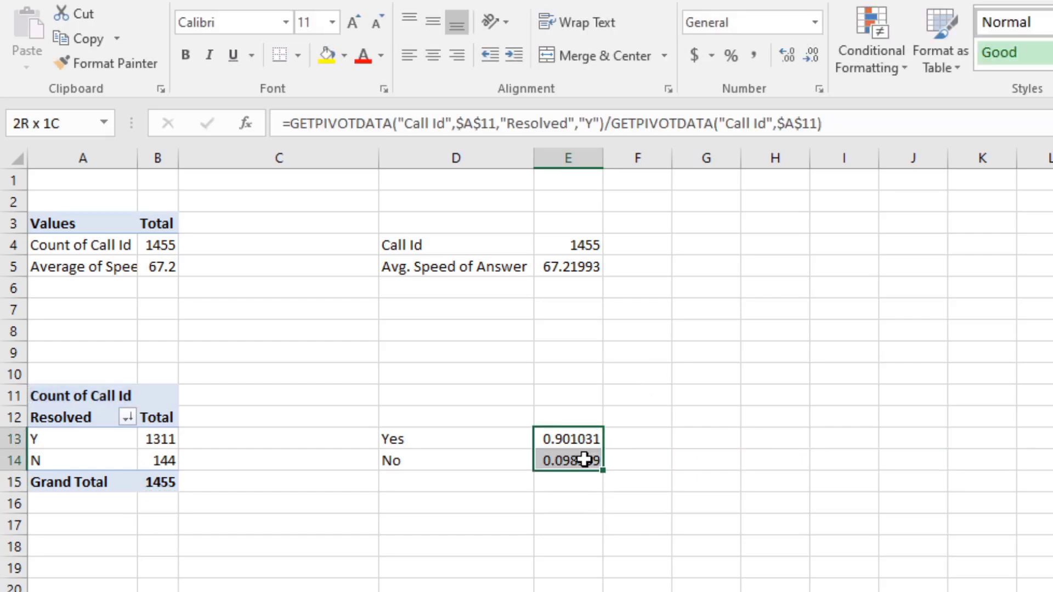
click(730, 57)
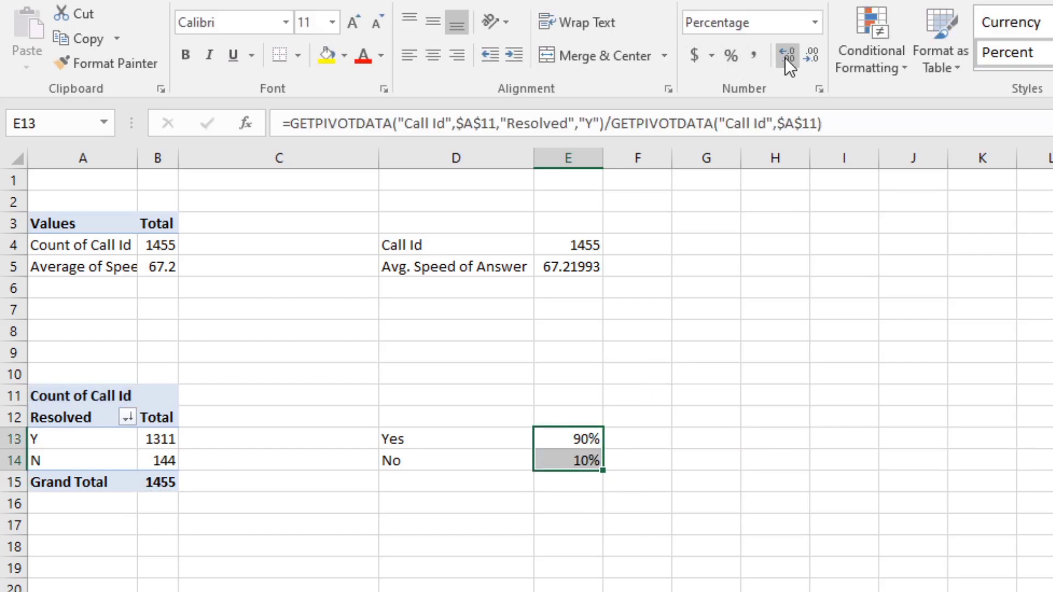
double_click(785, 57)
click(563, 481)
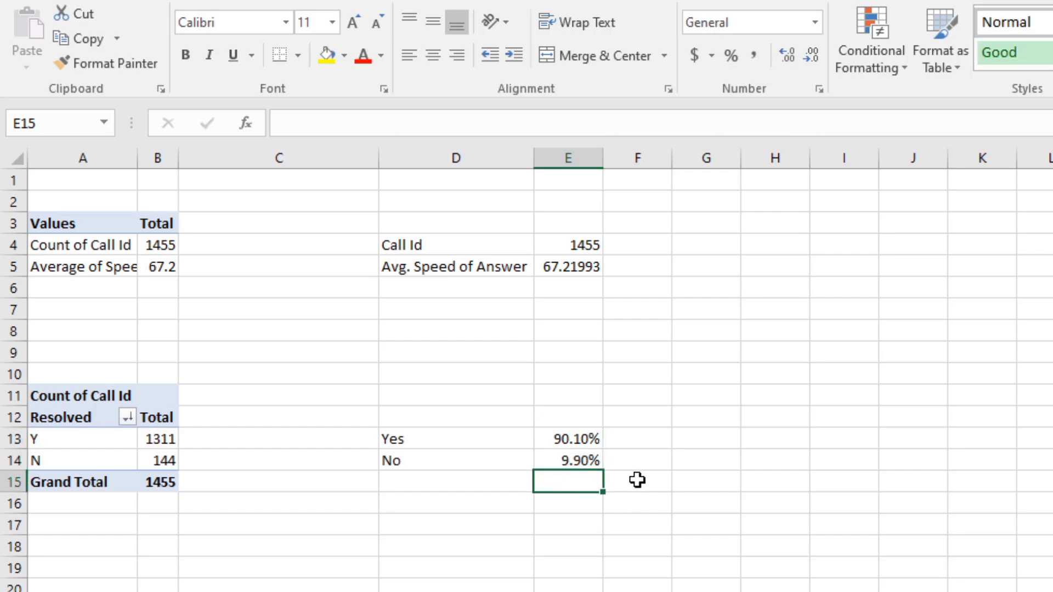
click(446, 525)
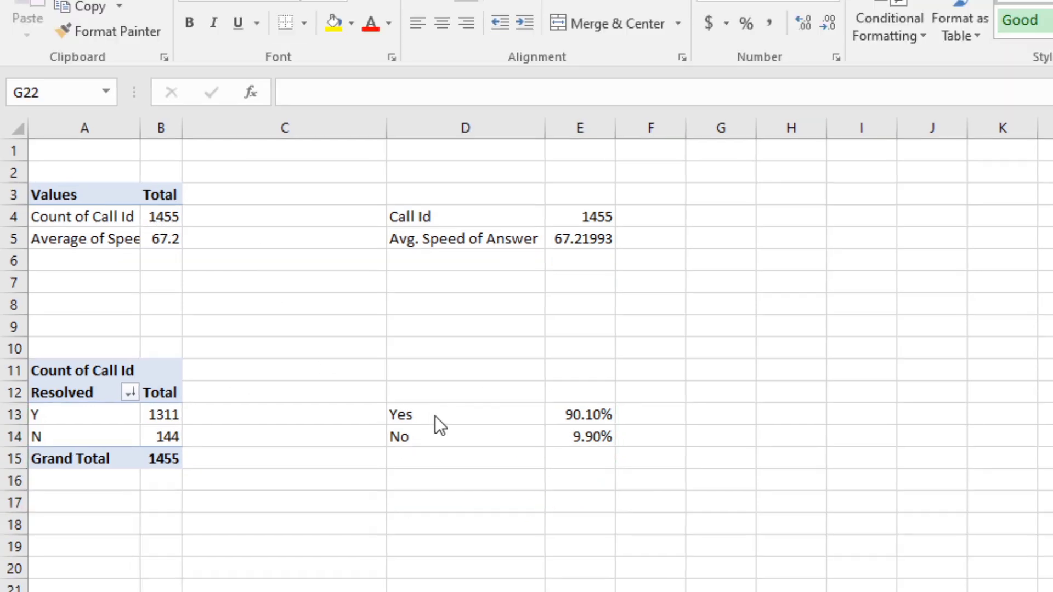
Relabel cell D13 as "Calls Resolved" and cell D14 as "Abandon Calls".
click(428, 442)
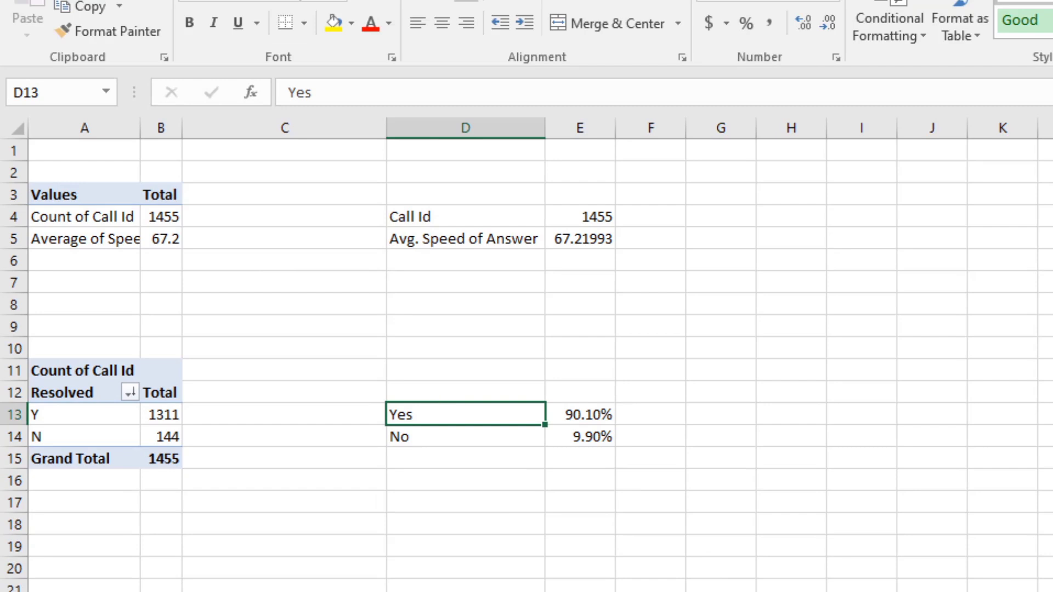
text(Calls Resolved)
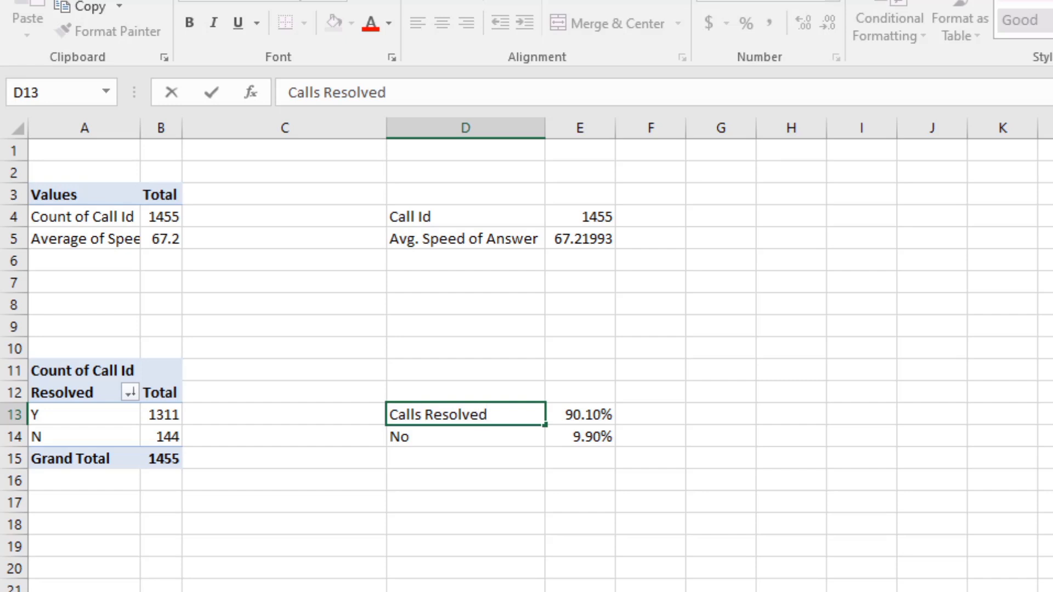
key(Return)
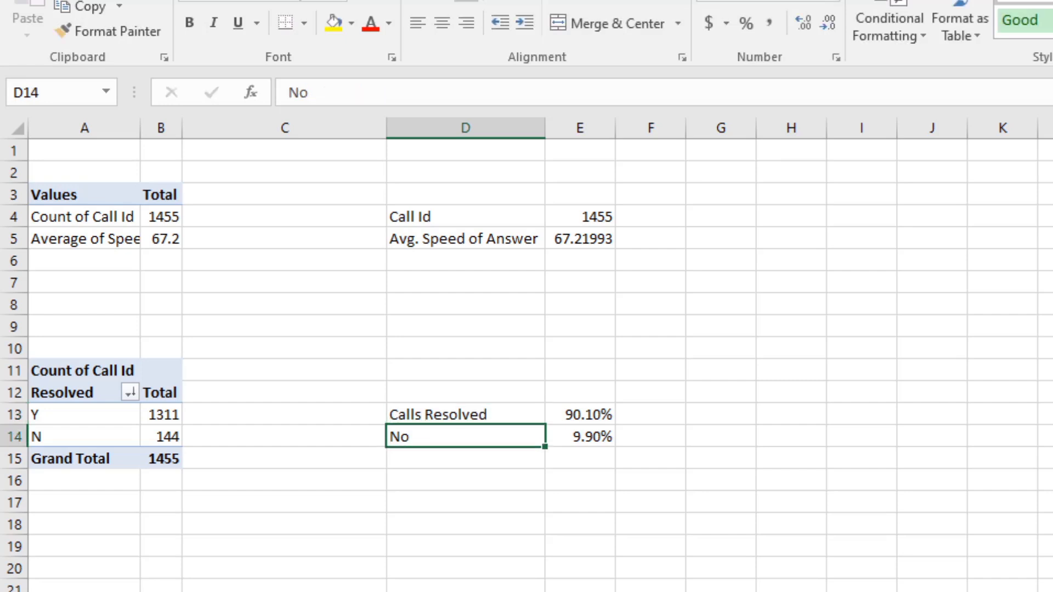
text(Ab)
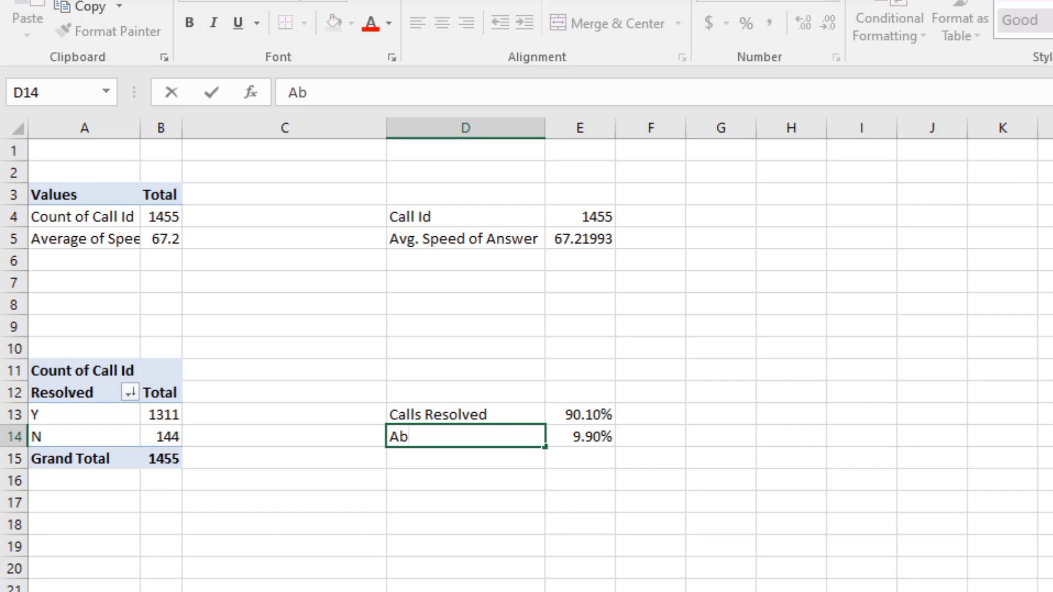
text(andon Calls)
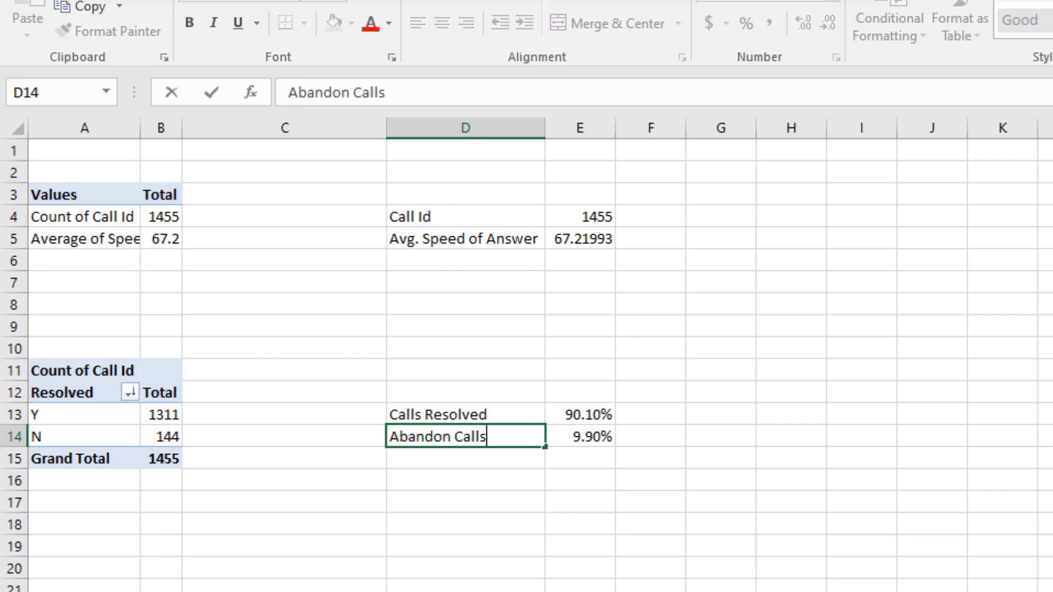
key(Return)
key(Up)
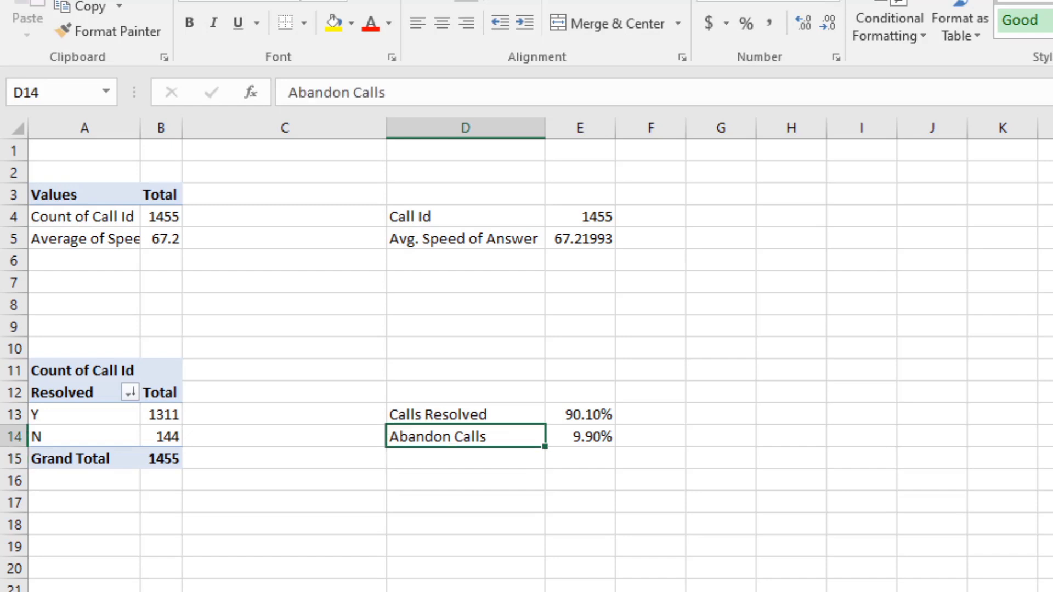
key(Up)
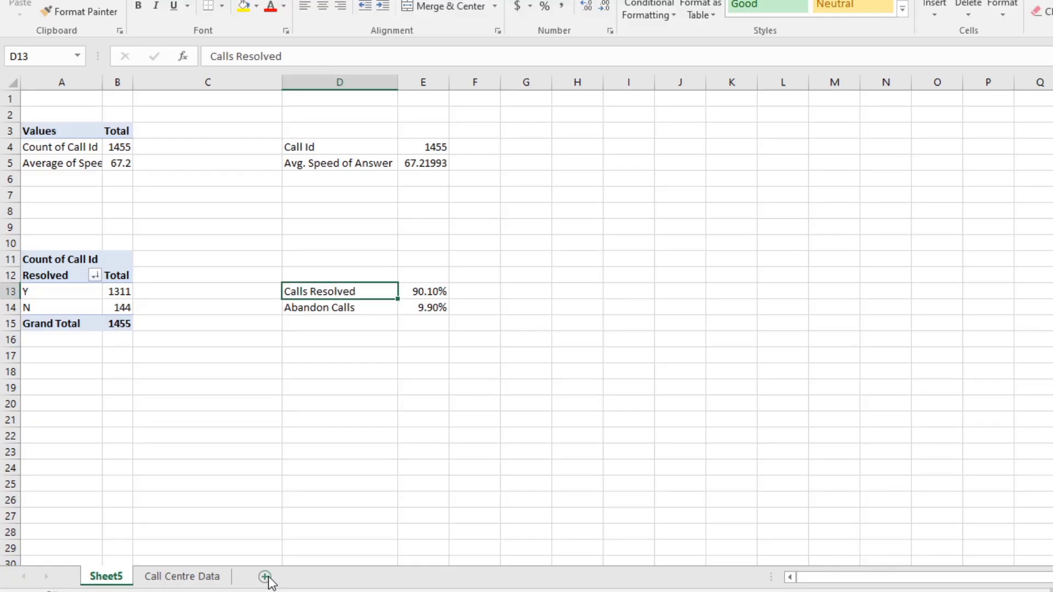
Add a new worksheet and name it "DashBoard".
click(265, 577)
double_click(161, 575)
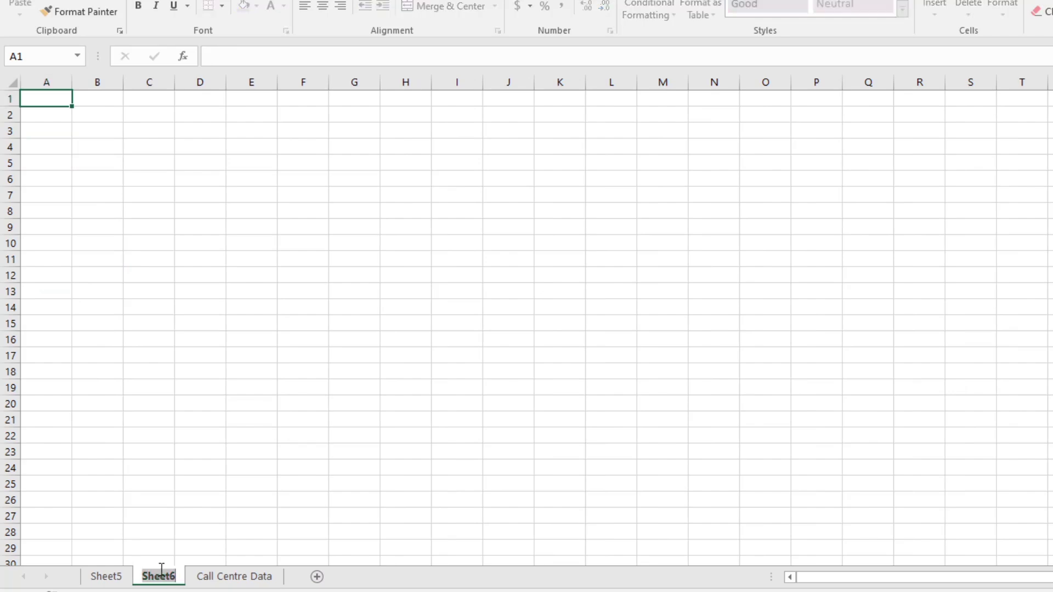
text(Dash)
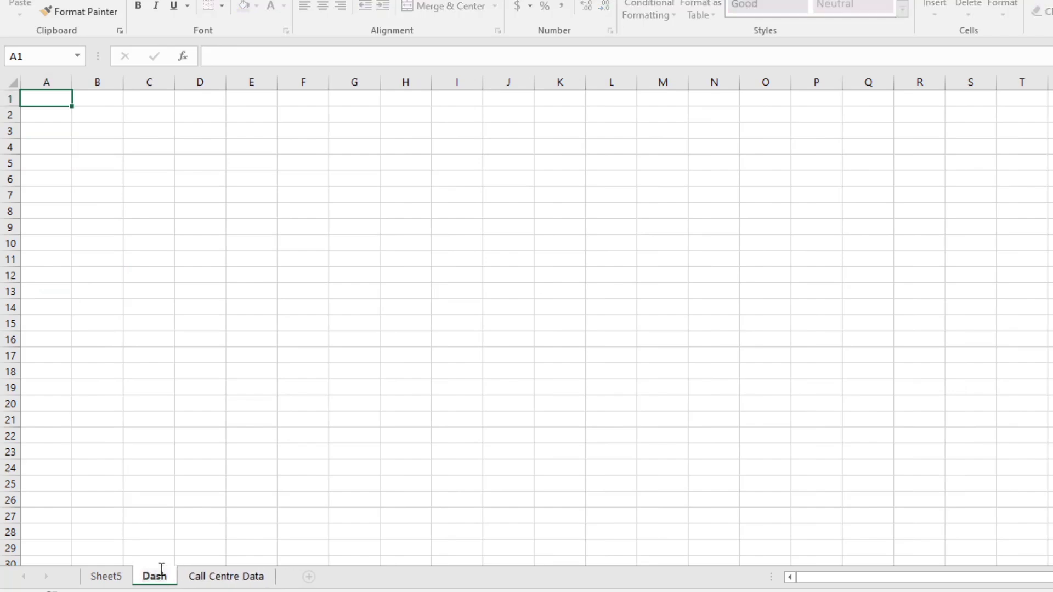
text(Board)
key(Return)
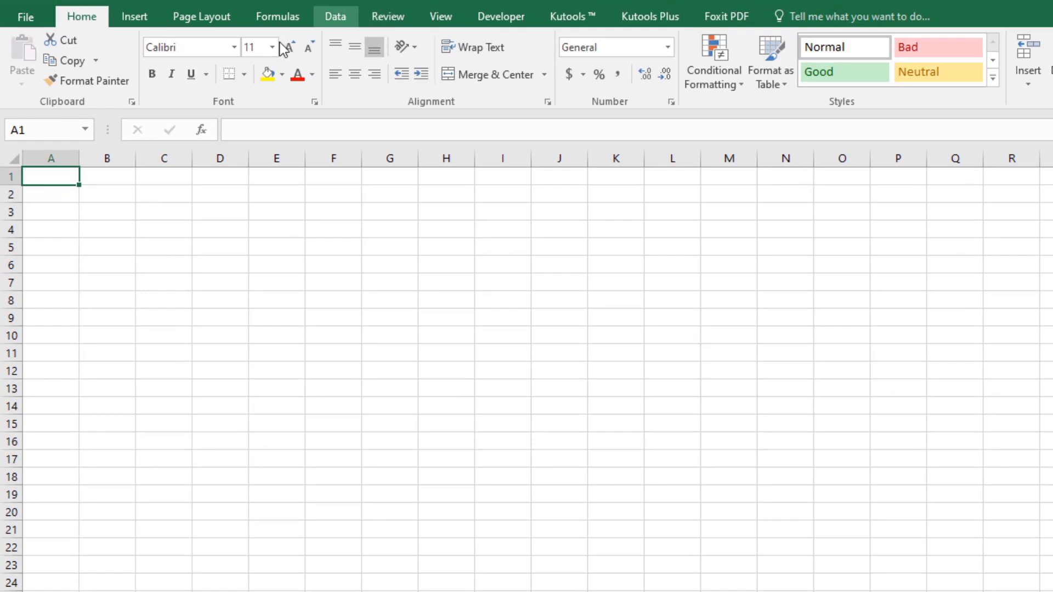
Fill the dashboard sheet's cells from A1 across the whole working area with light gray.
drag(58, 175, 1042, 591)
scroll(745, 308, up, 20)
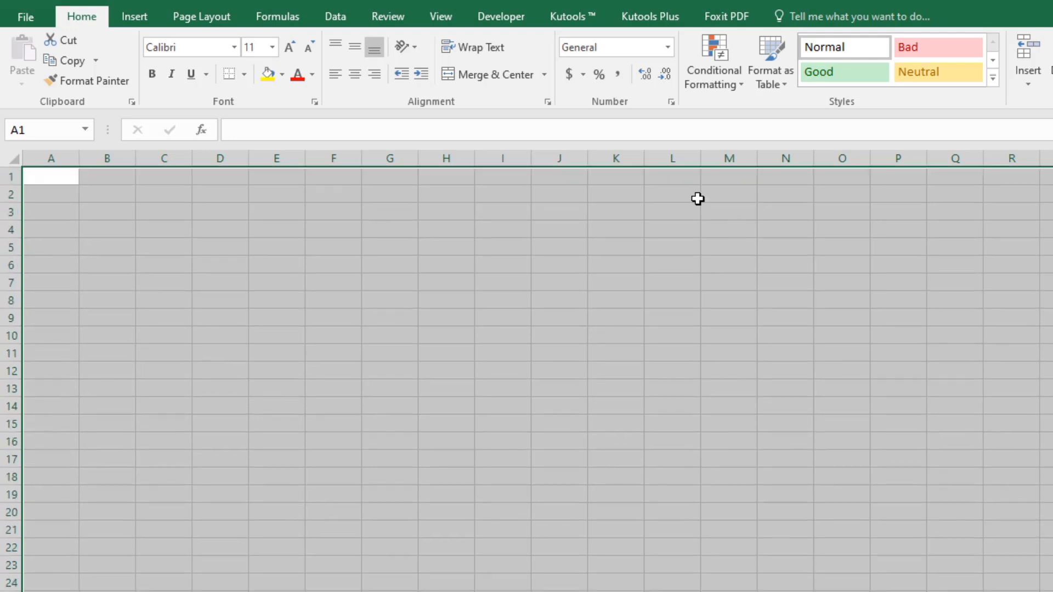
click(282, 74)
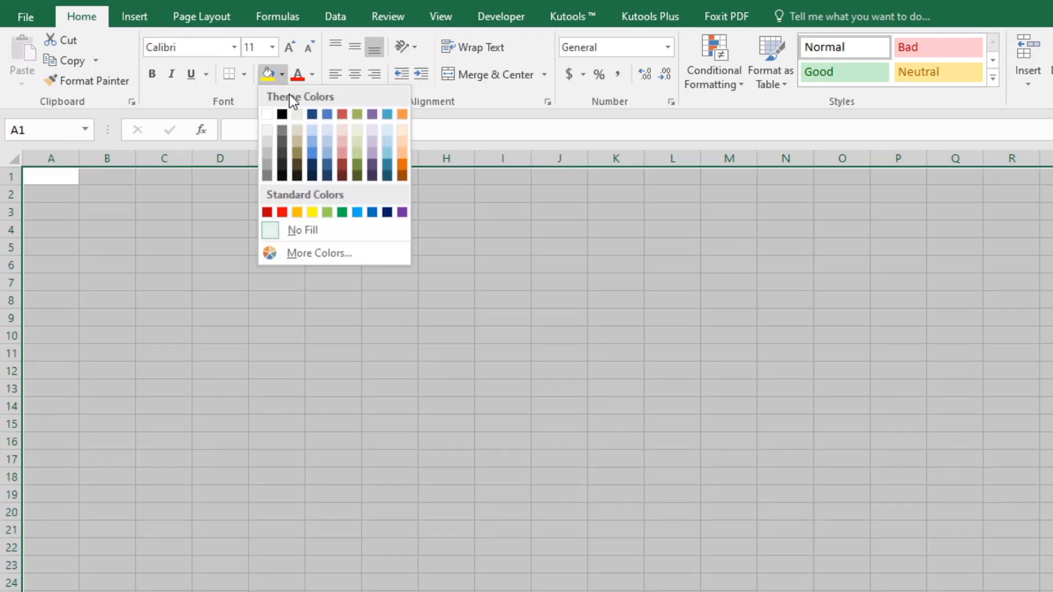
click(269, 149)
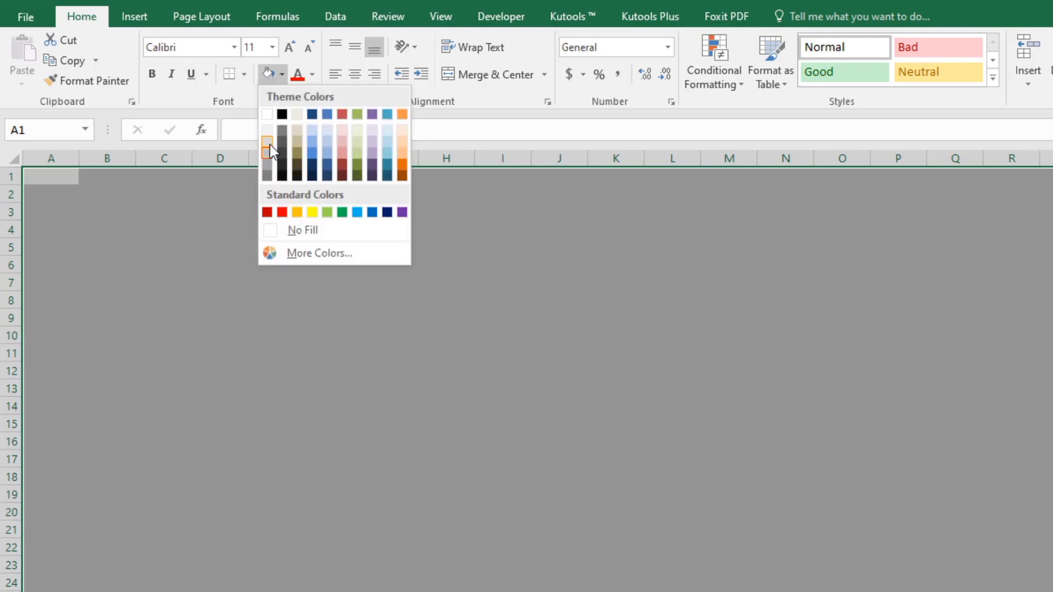
click(270, 148)
click(520, 352)
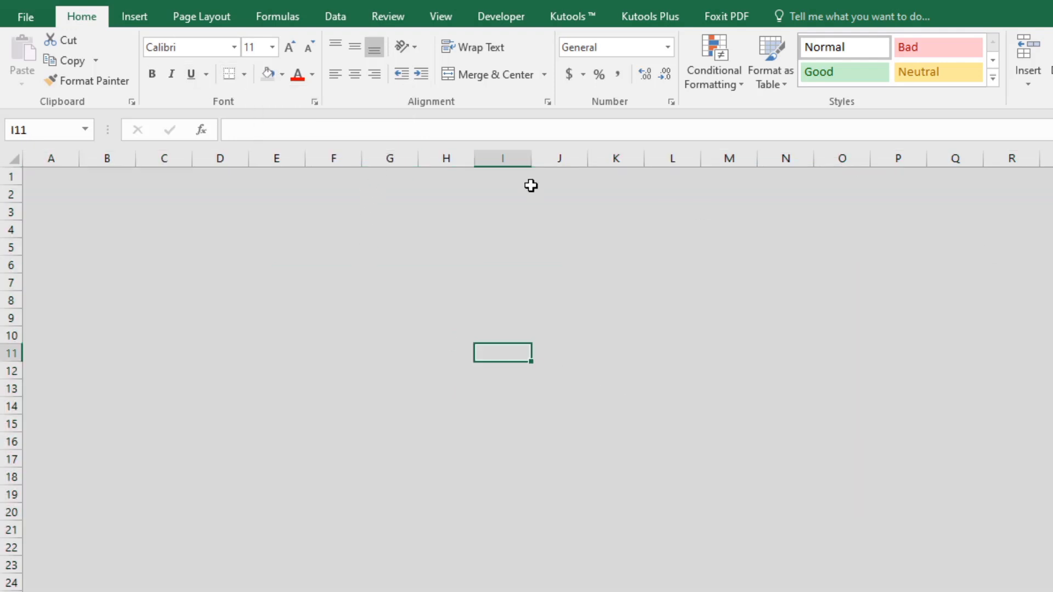
Set all cells of the sheet to centered horizontal and middle vertical alignment.
click(13, 160)
click(356, 48)
click(357, 75)
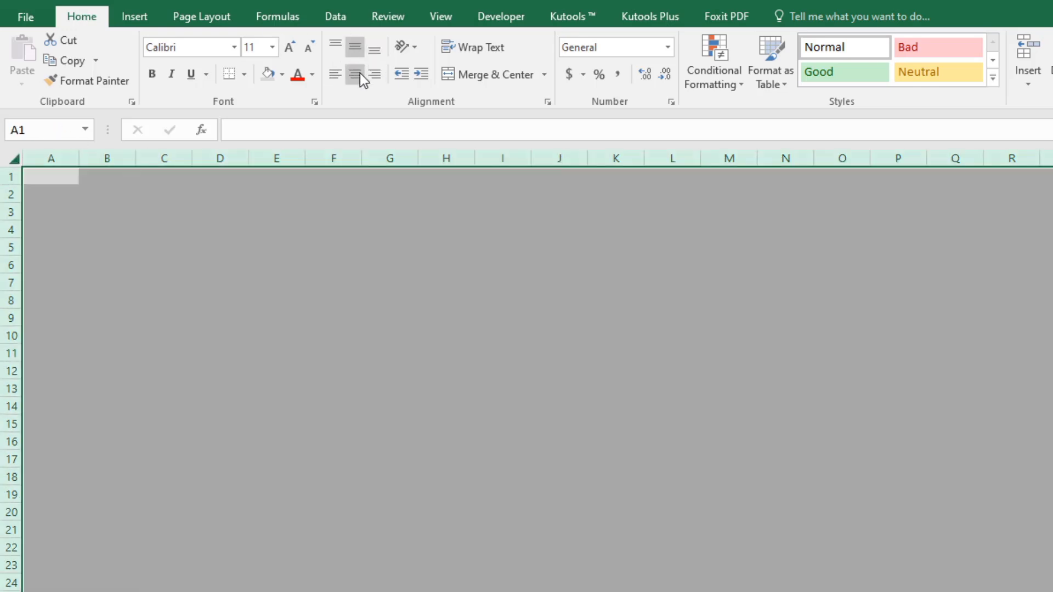
click(344, 277)
Draw a wide rectangle banner across rows 1 to 2, starting at column A, and align it with the sheet's upper-left corner.
drag(56, 171, 103, 172)
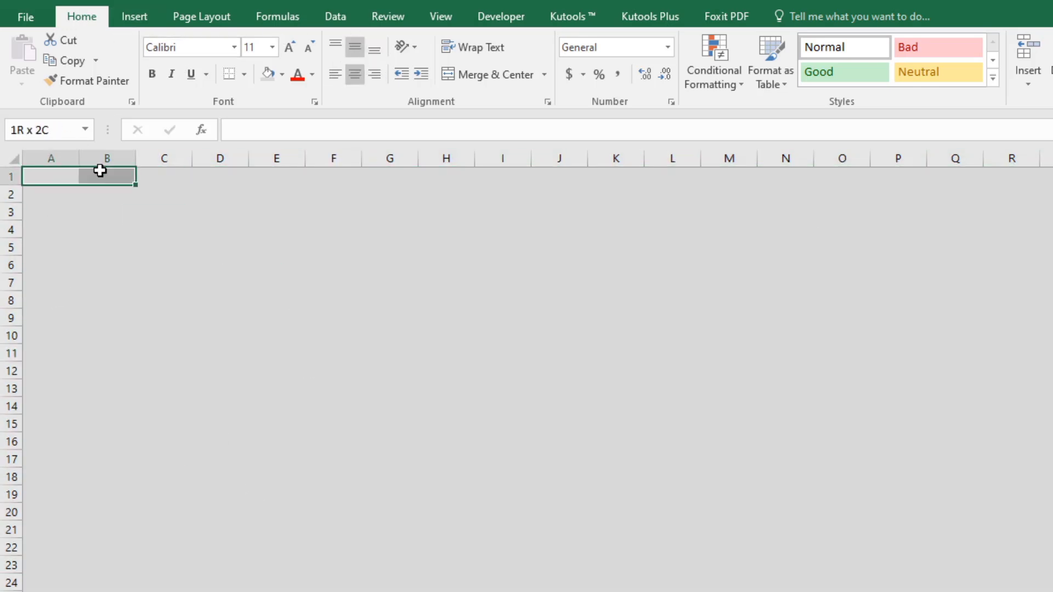
click(135, 16)
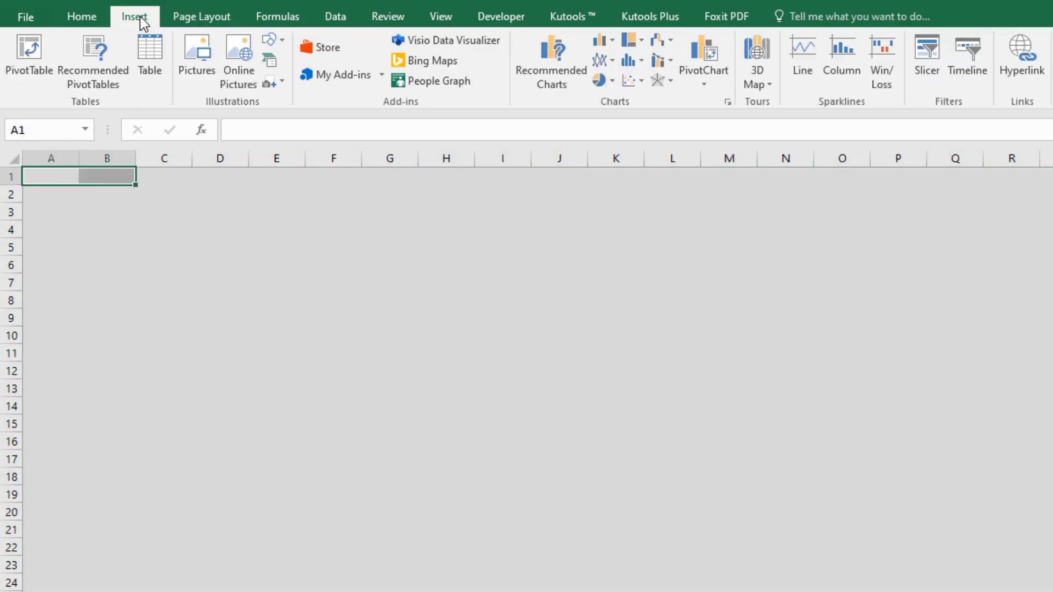
click(270, 40)
click(324, 80)
mouse_move(25, 170)
mouse_down()
mouse_move(1050, 212)
mouse_move(1050, 192)
mouse_up()
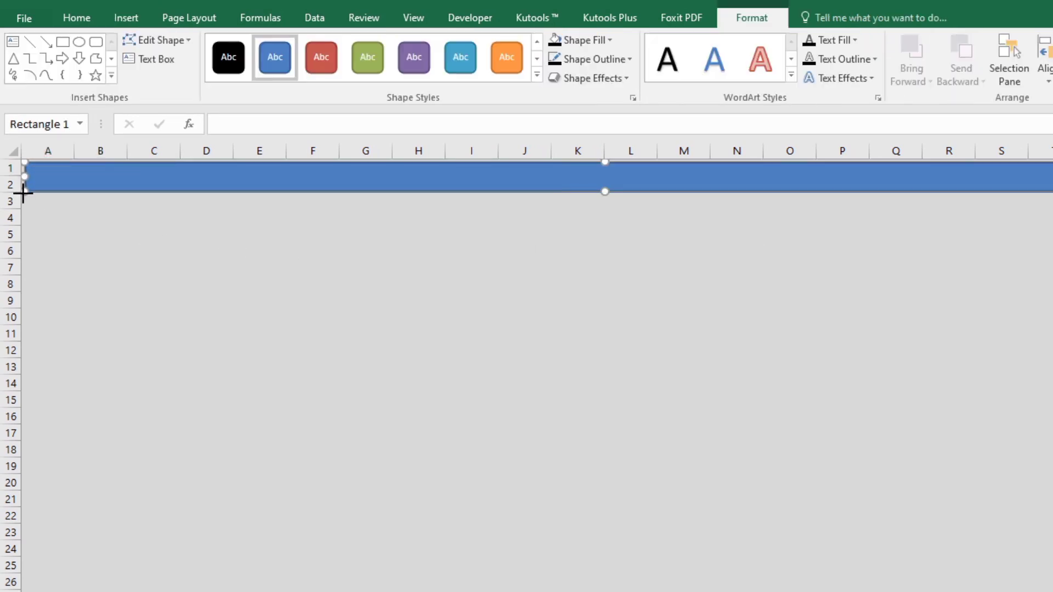
drag(23, 192, 22, 186)
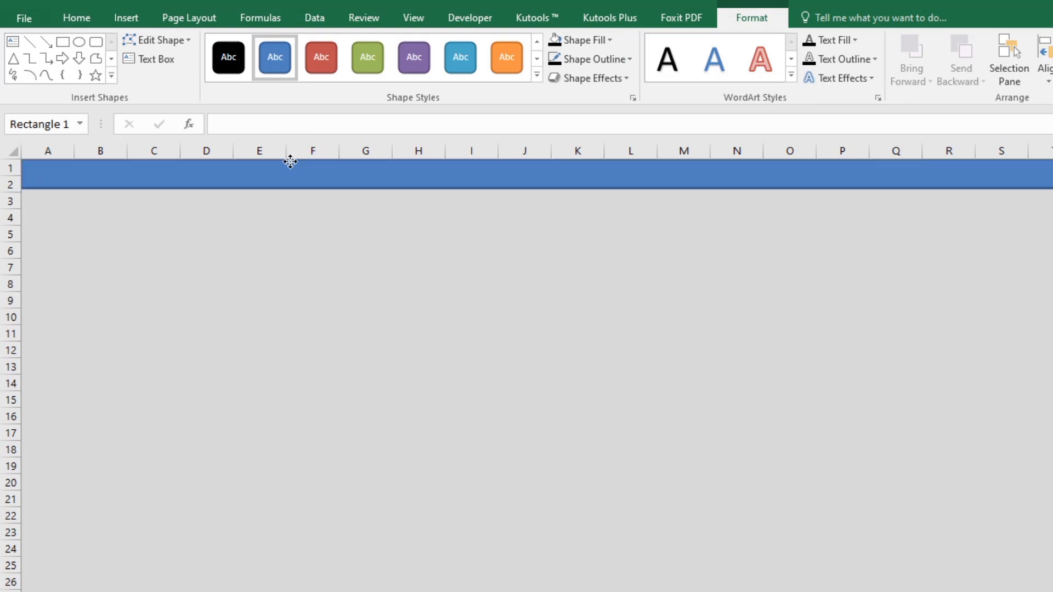
drag(290, 162, 287, 160)
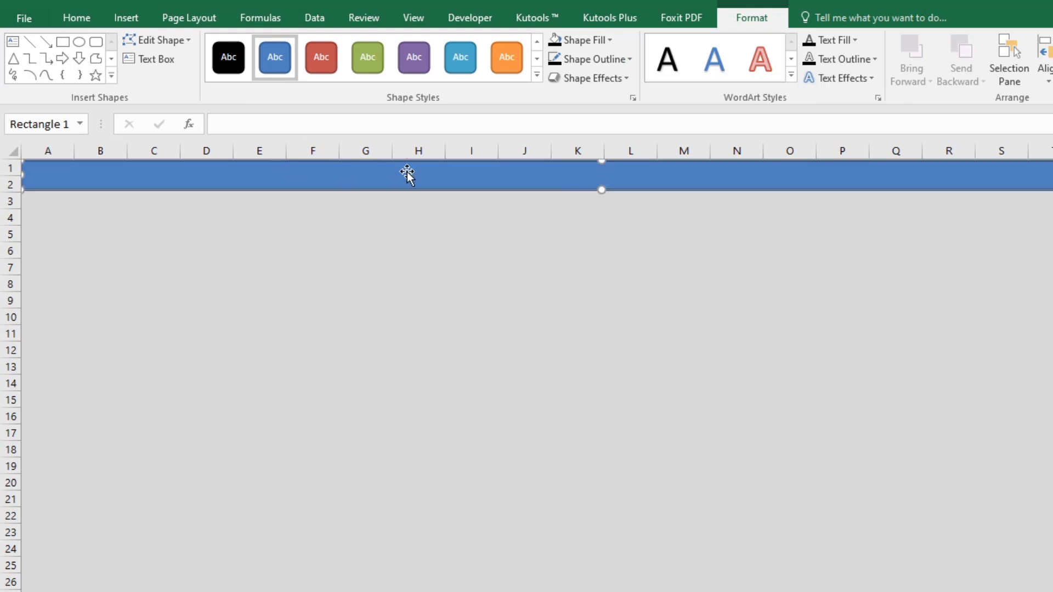
Add the text "Call Center DashBoard" to the banner and center it horizontally and vertically.
right_click(444, 180)
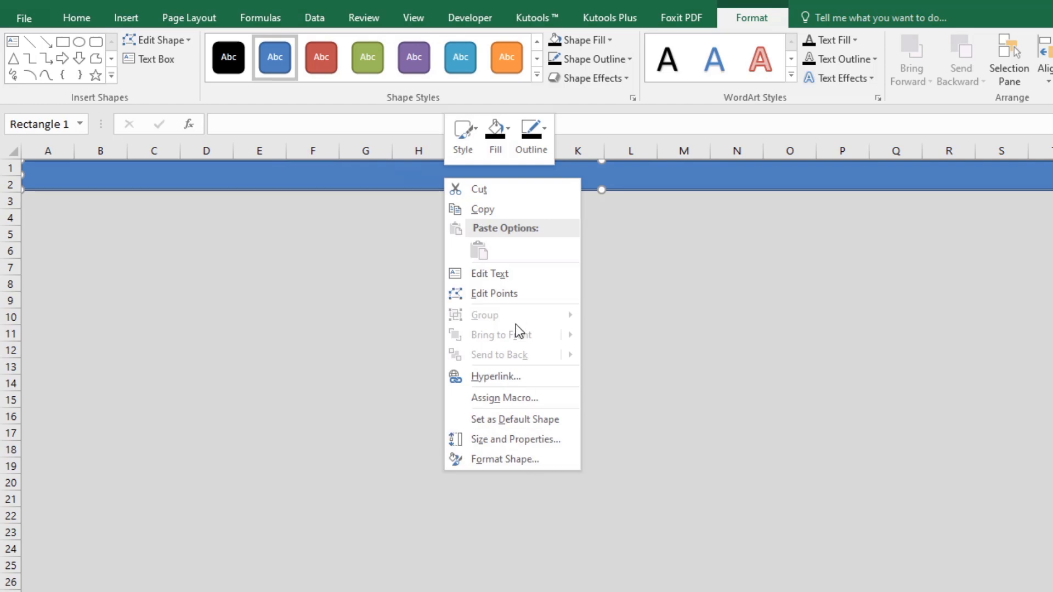
click(516, 273)
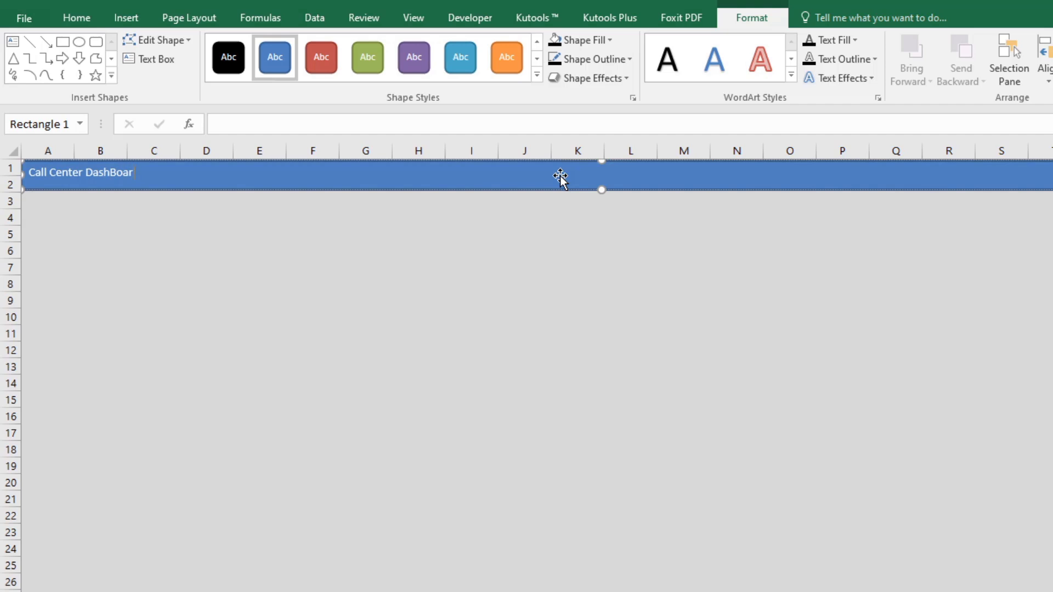
click(98, 164)
triple_click(94, 173)
click(68, 18)
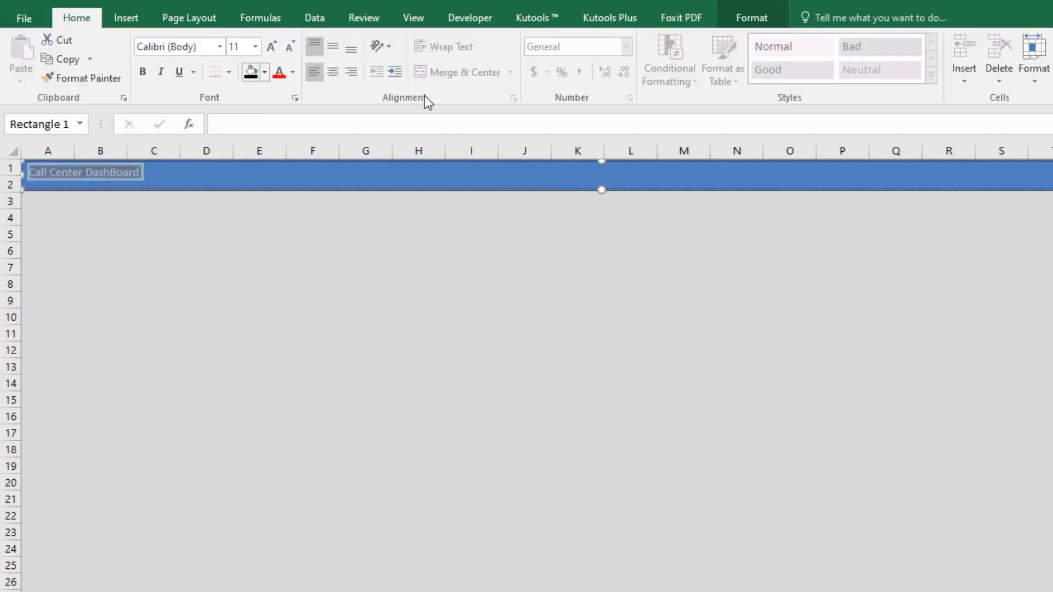
click(334, 72)
click(337, 48)
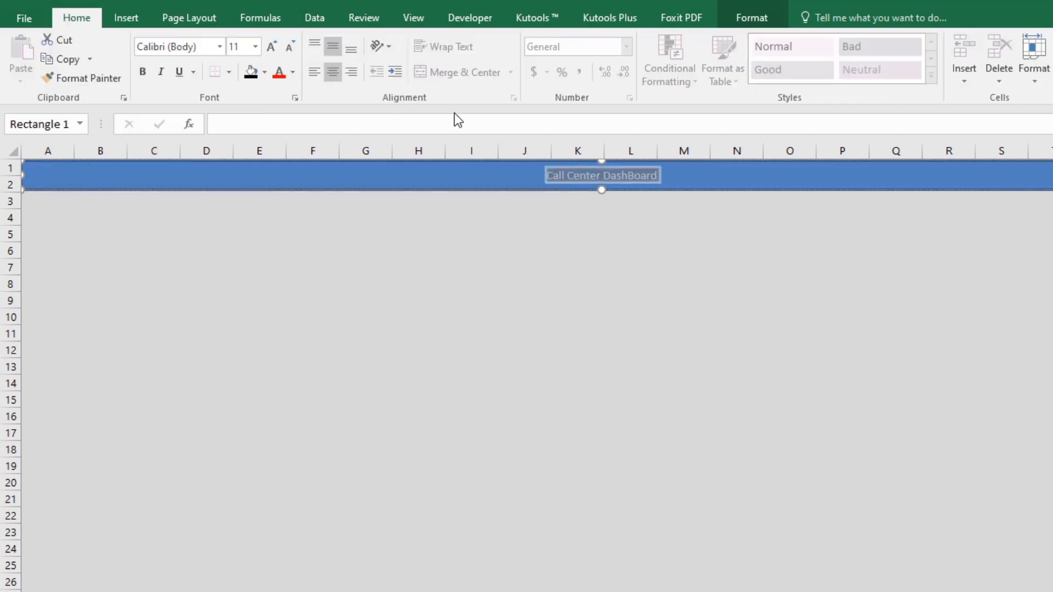
Format the banner title as bold white 28 pt text on a dark blue banner spanning rows 1 to 3.
click(270, 45)
click(271, 45)
click(271, 45)
click(271, 45)
click(271, 45)
click(271, 45)
click(271, 45)
click(271, 45)
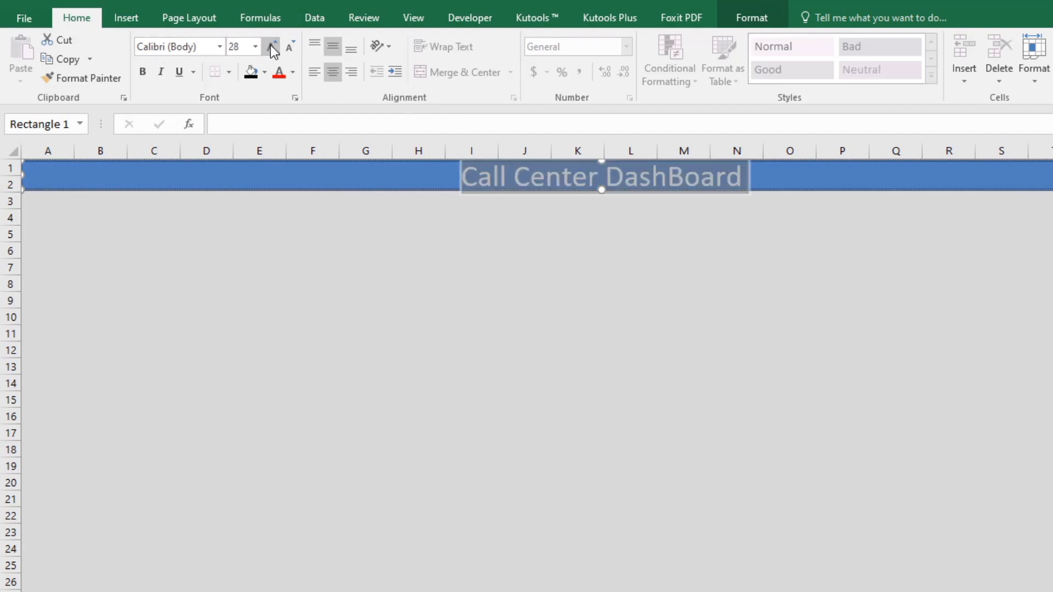
click(143, 72)
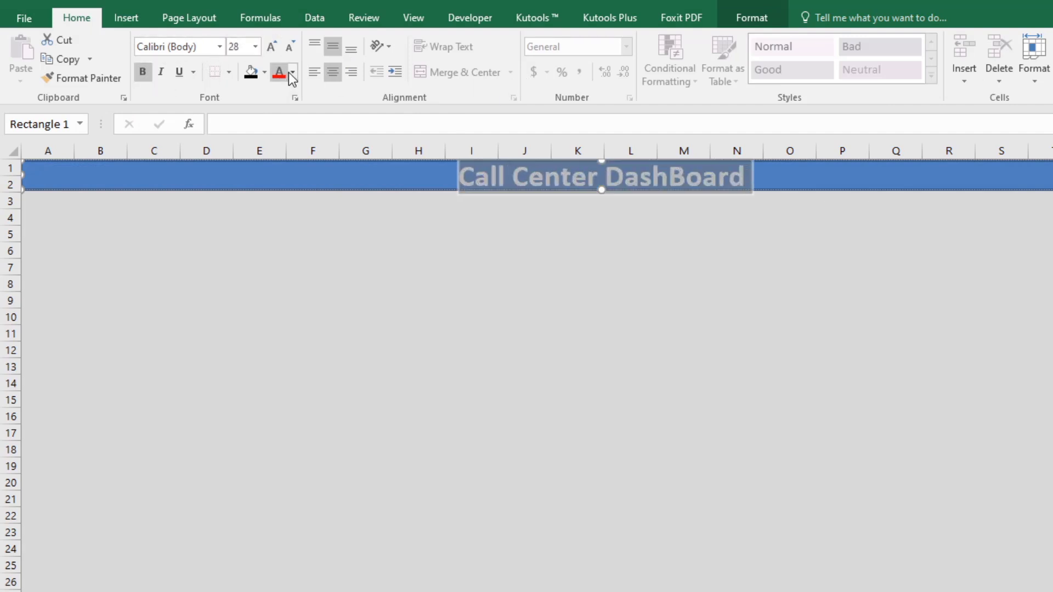
click(291, 74)
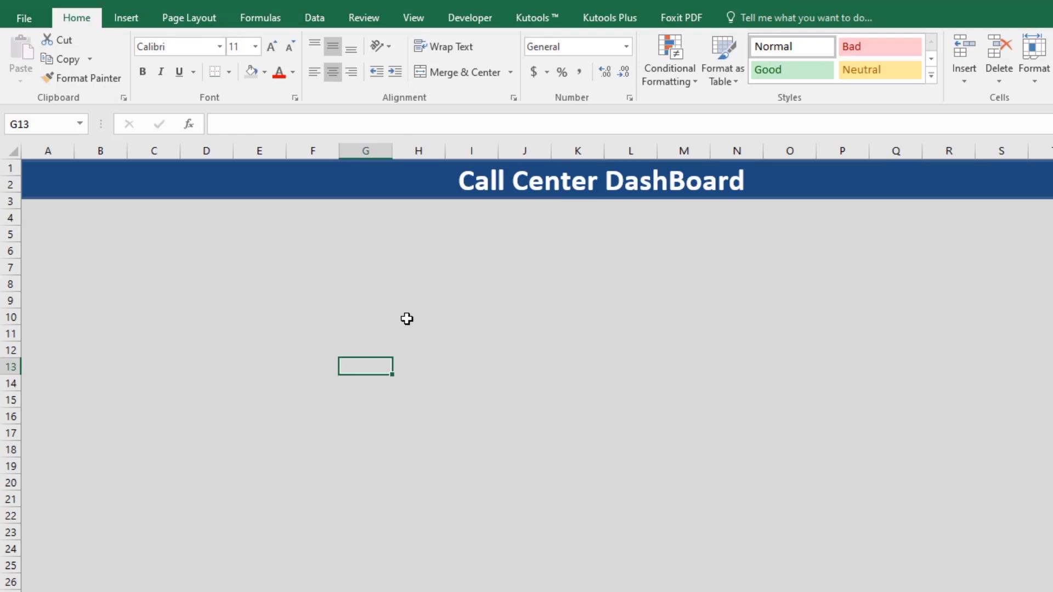
click(405, 181)
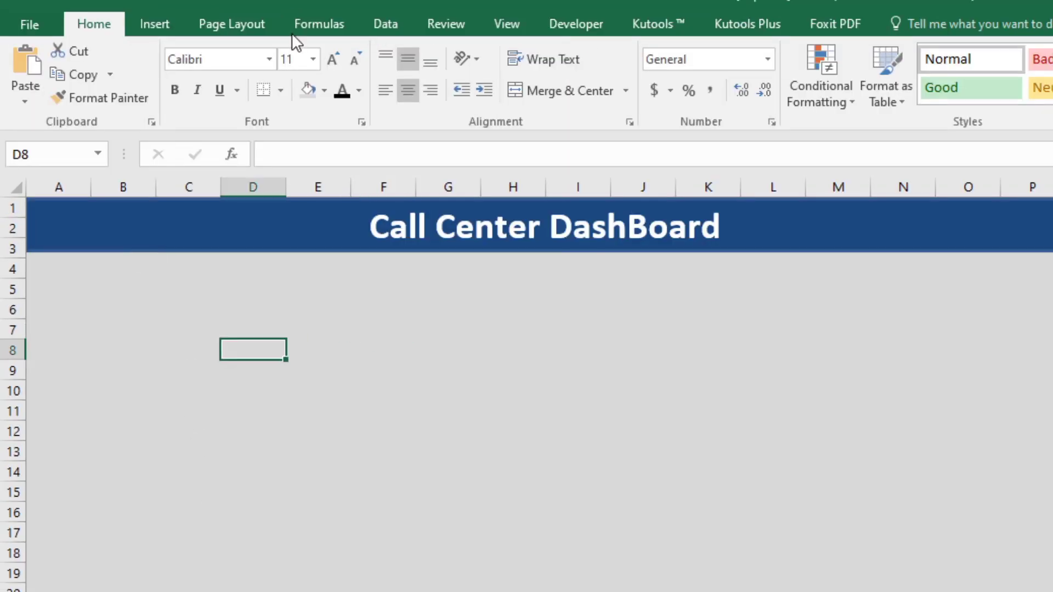
Draw a rectangle over about A4:D7 below the banner and remove its fill, keeping the blue outline.
click(148, 24)
click(311, 51)
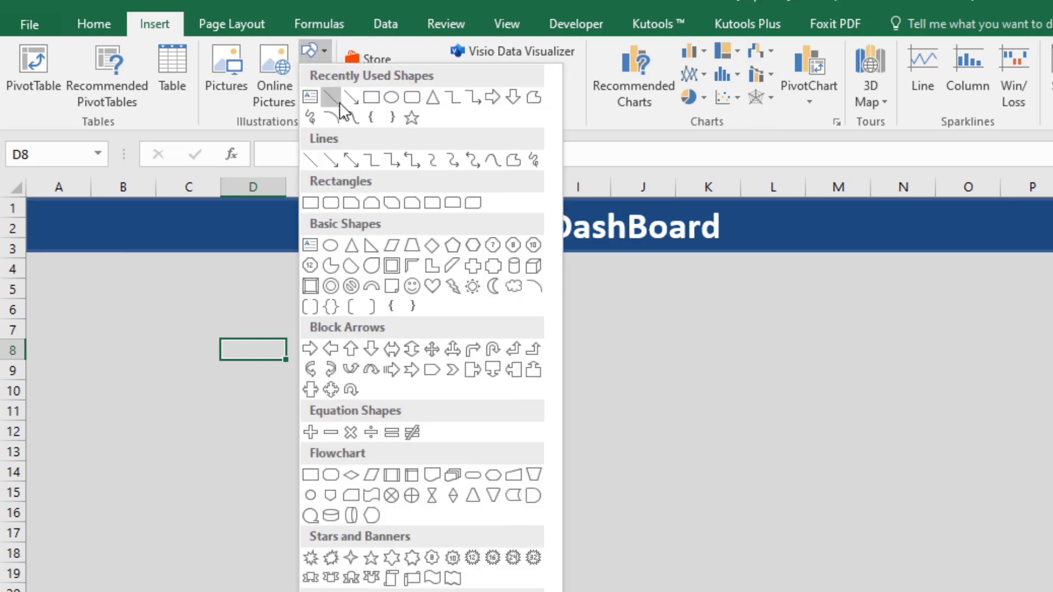
click(372, 98)
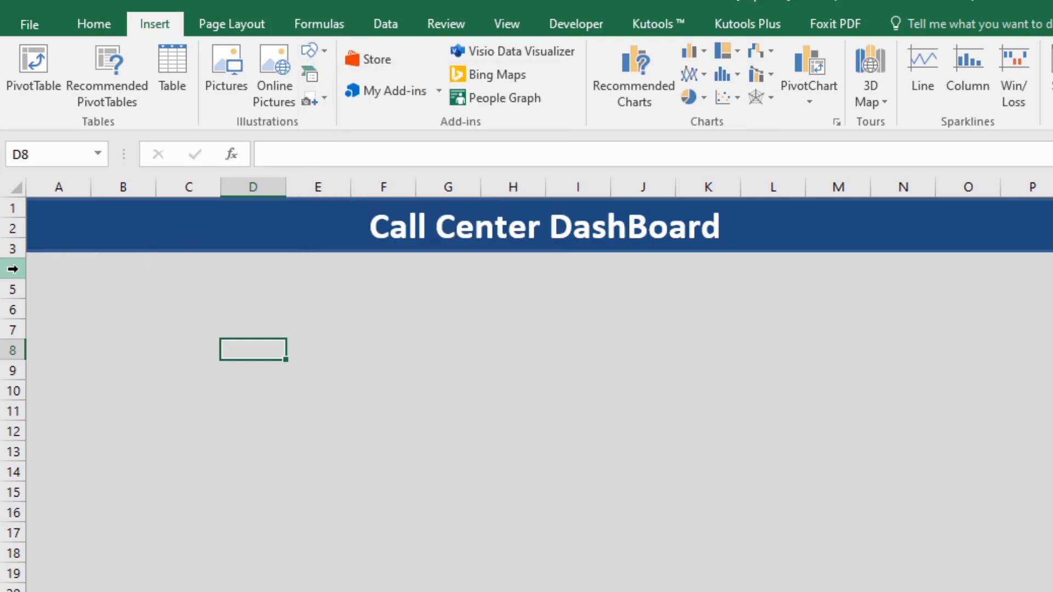
mouse_move(31, 263)
mouse_down()
mouse_move(172, 319)
mouse_move(279, 335)
mouse_up()
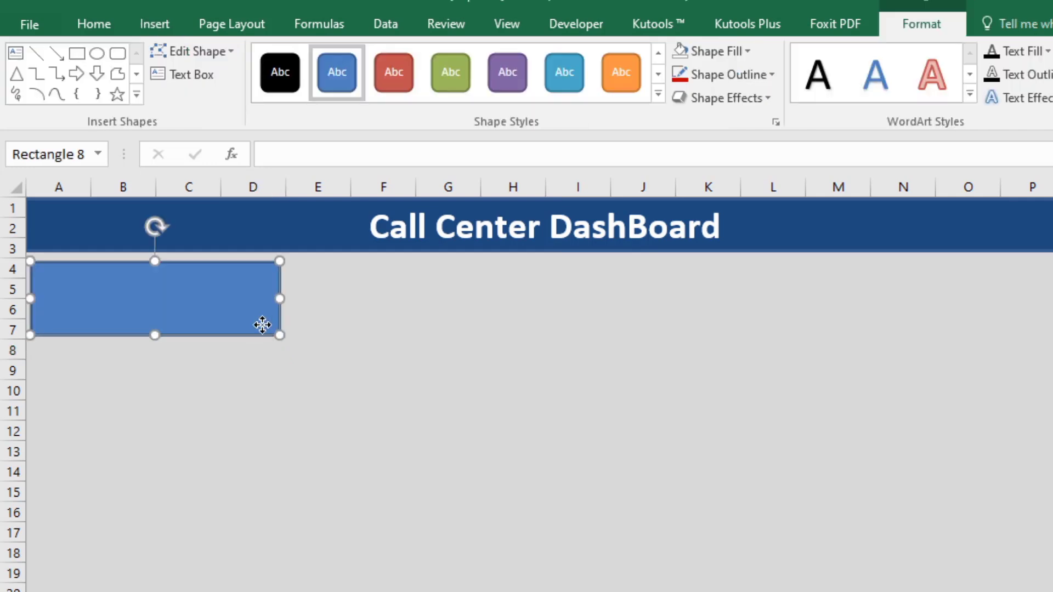
click(748, 51)
click(743, 256)
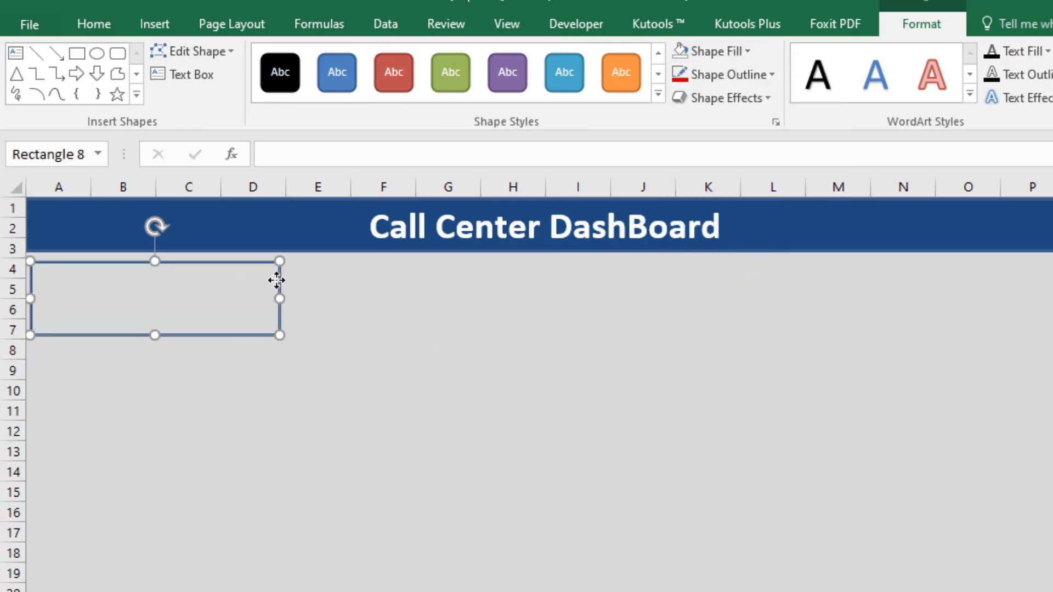
Duplicate the outlined box and line up the copies beside it to form a row of four equal boxes below the banner.
key(ctrl+d)
drag(245, 290, 463, 285)
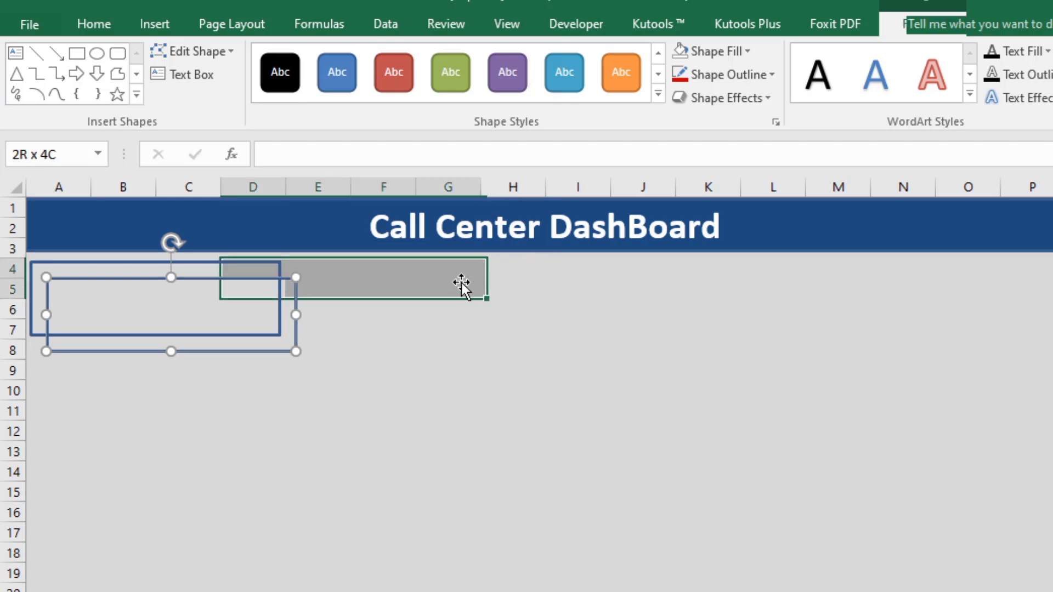
click(294, 324)
double_click(288, 326)
drag(174, 280, 428, 266)
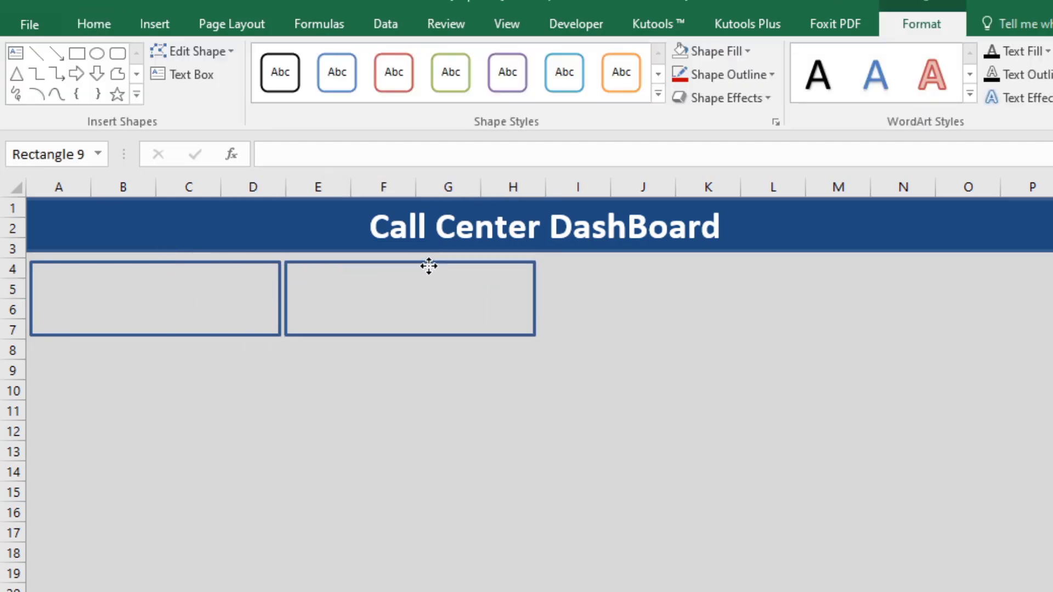
click(839, 388)
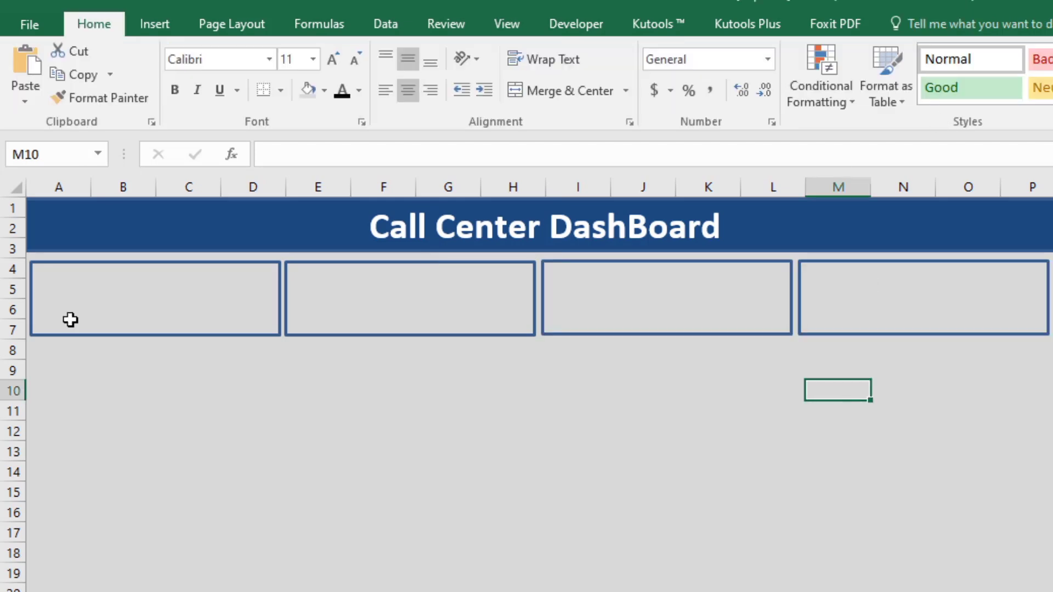
Add the text "Total Calls" to the first box over columns A to D.
right_click(86, 316)
click(65, 262)
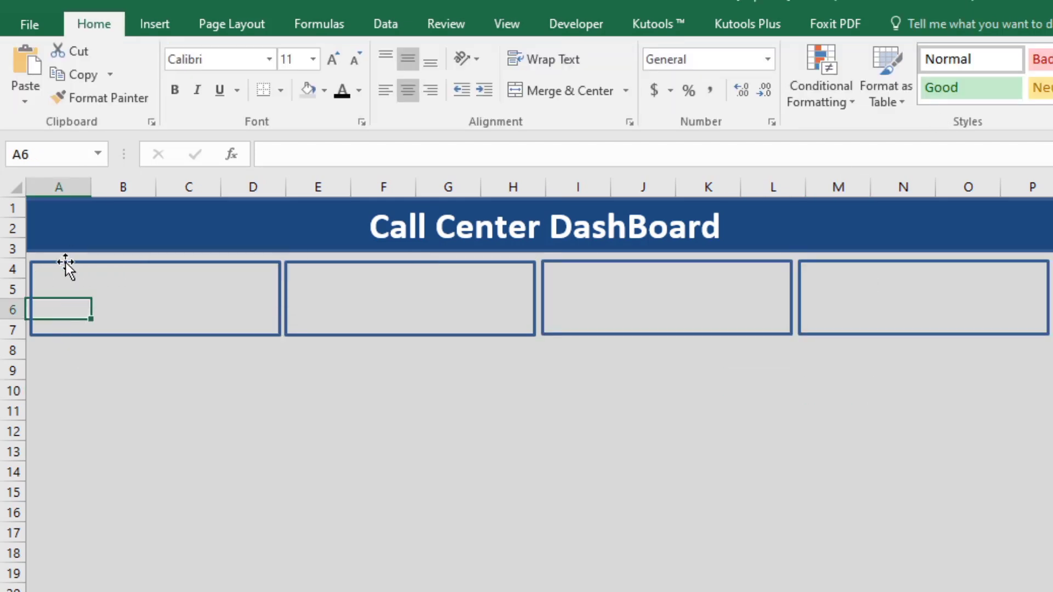
click(65, 262)
right_click(65, 263)
click(138, 376)
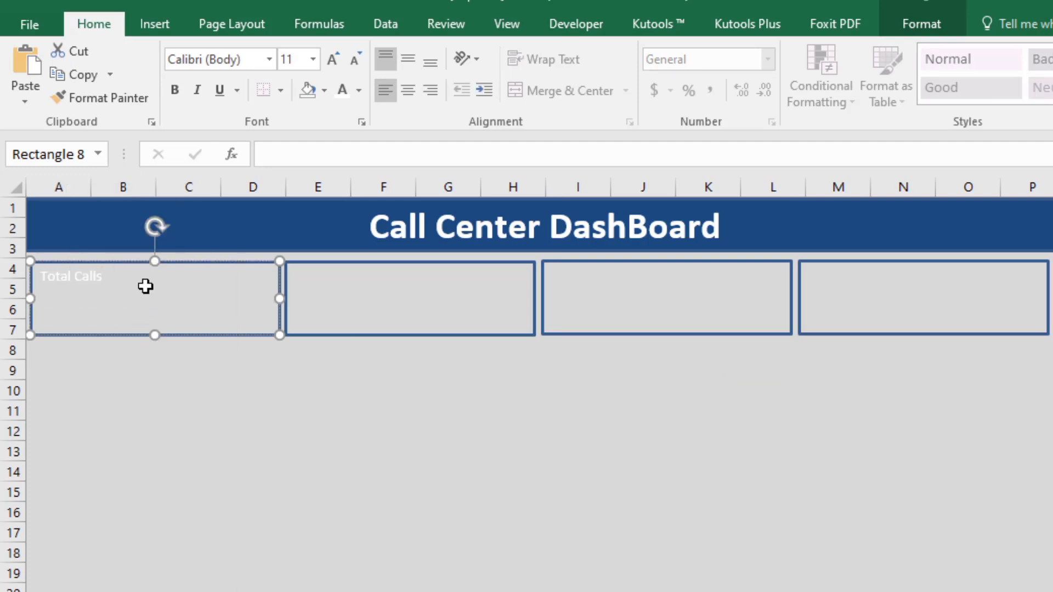
Color the "Total Calls" label dark blue and center it horizontally along the upper edge of its box.
double_click(81, 283)
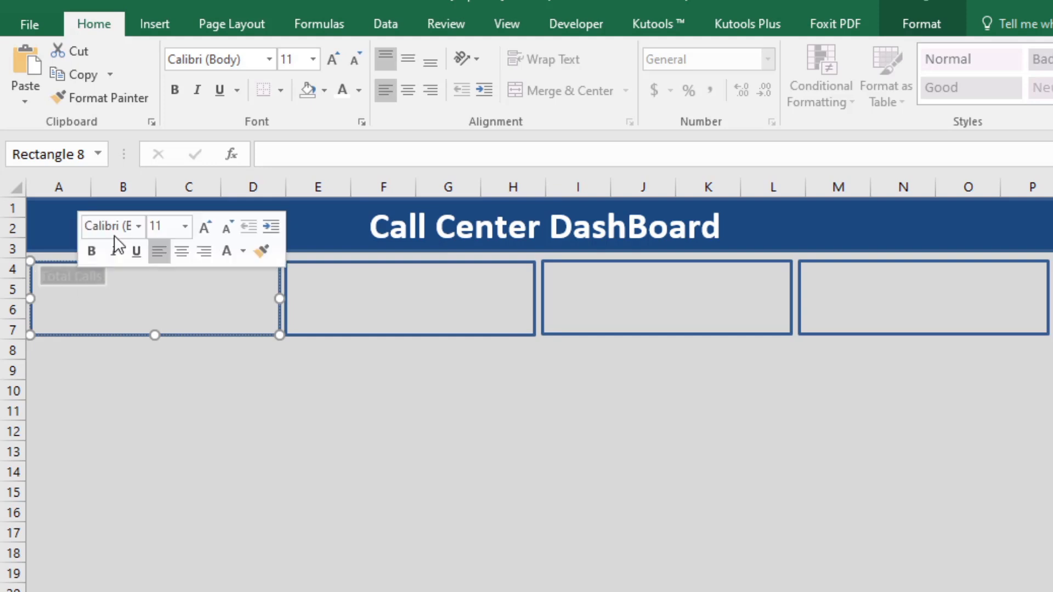
click(359, 91)
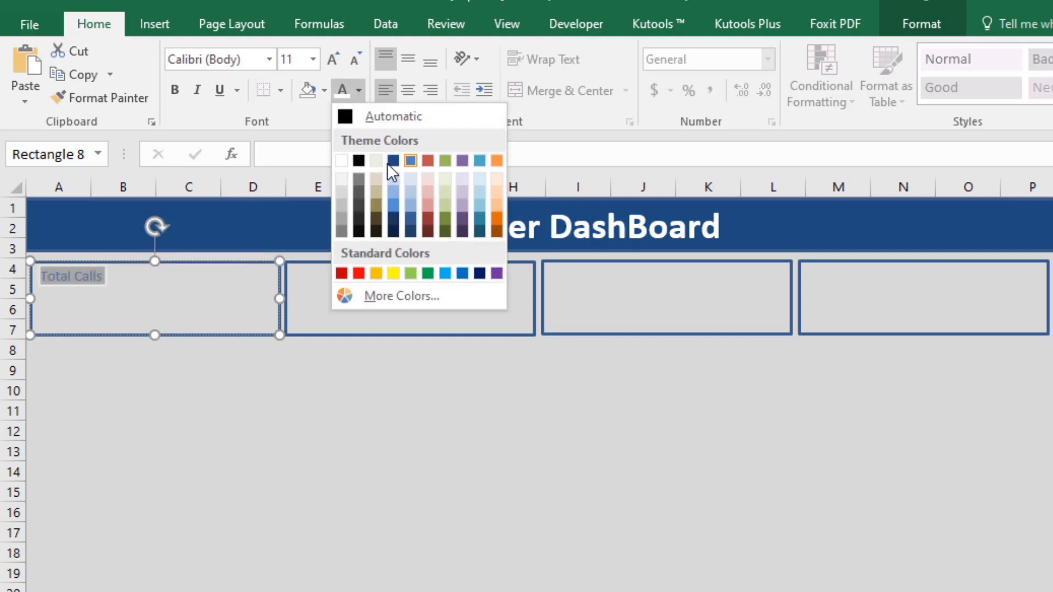
click(387, 165)
click(407, 89)
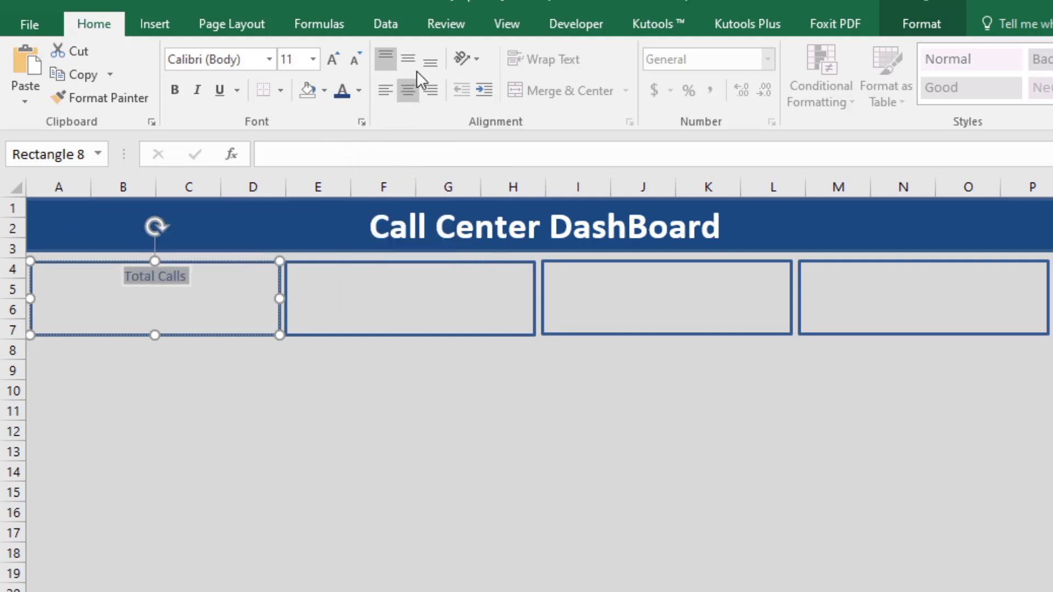
click(406, 60)
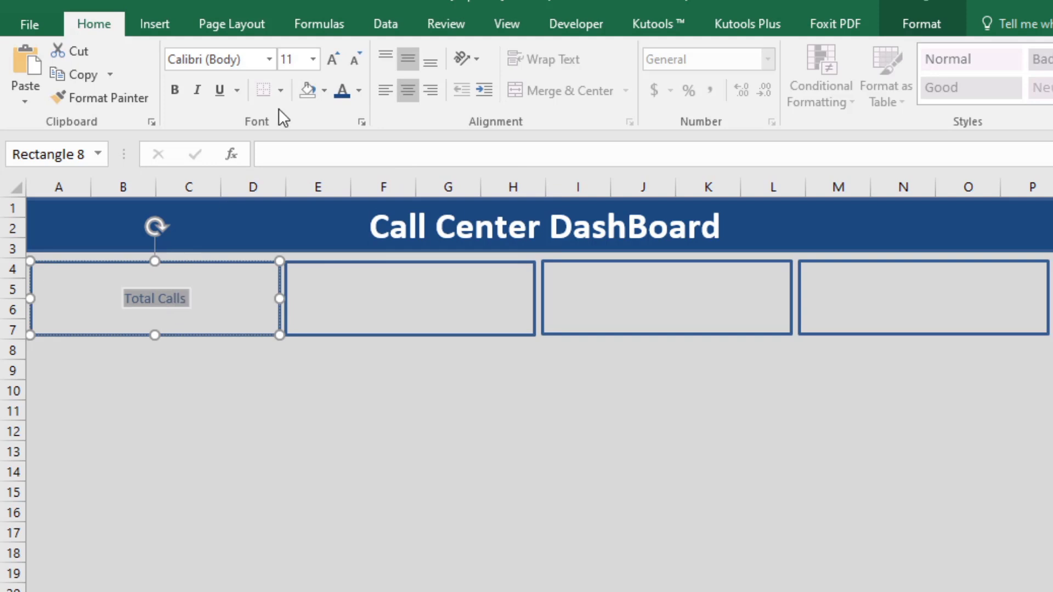
click(392, 88)
click(409, 90)
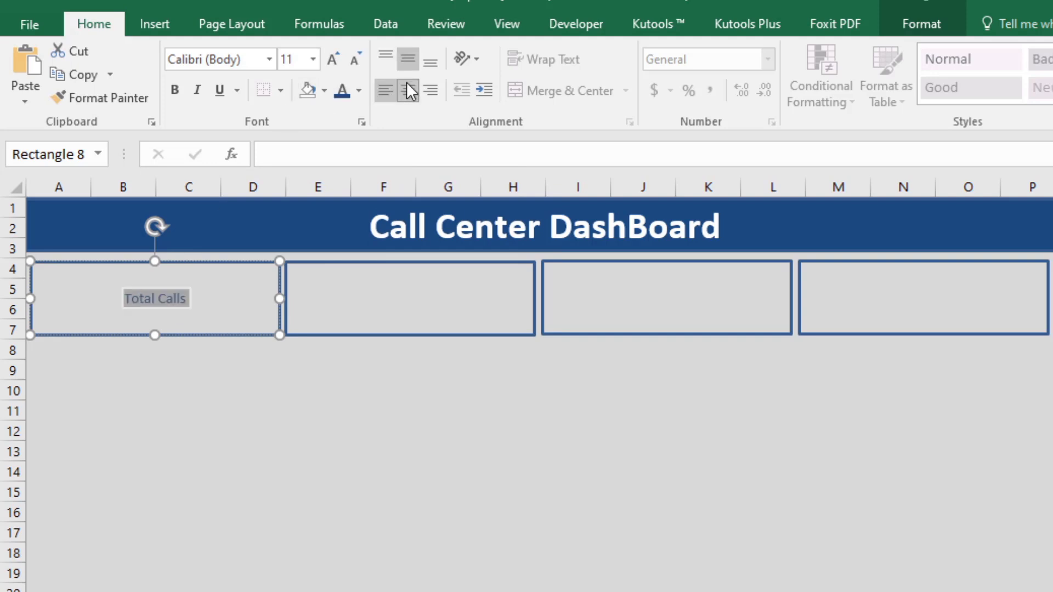
click(390, 61)
click(272, 409)
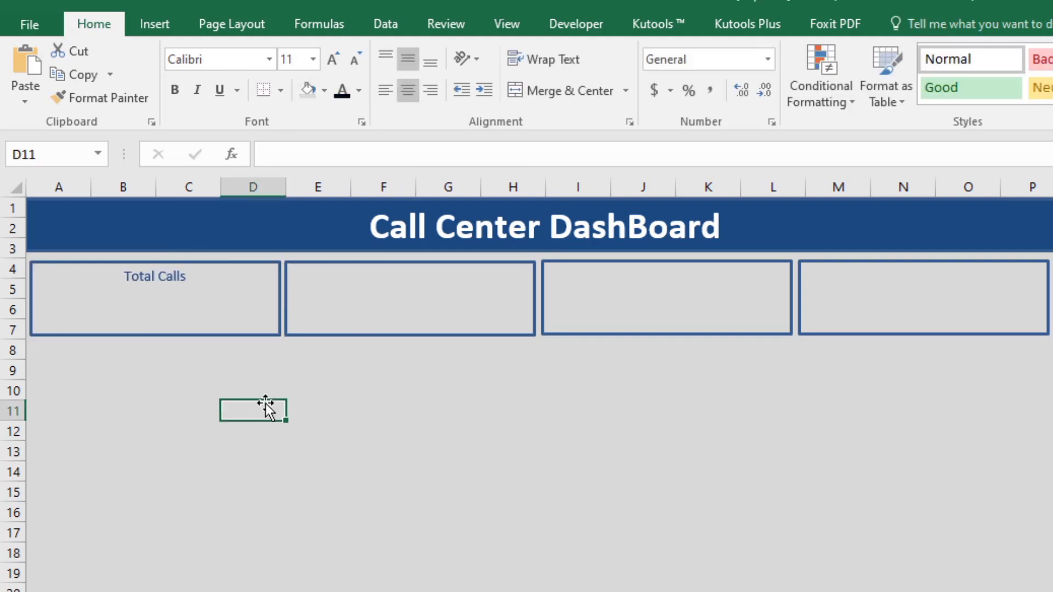
Increase the font size of the "Total Calls" label to 14 pt.
triple_click(159, 275)
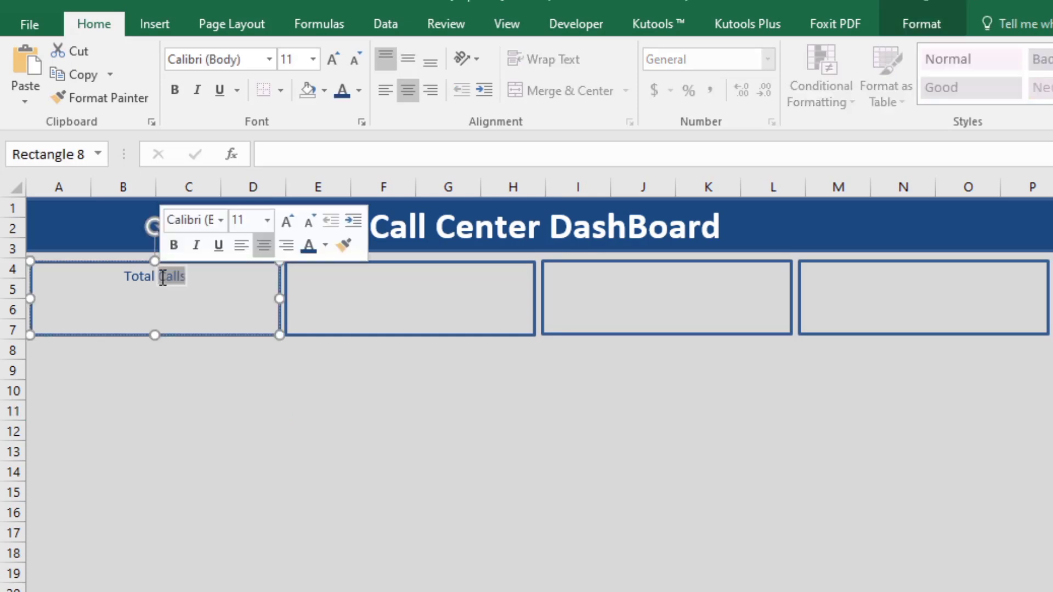
click(338, 58)
click(338, 58)
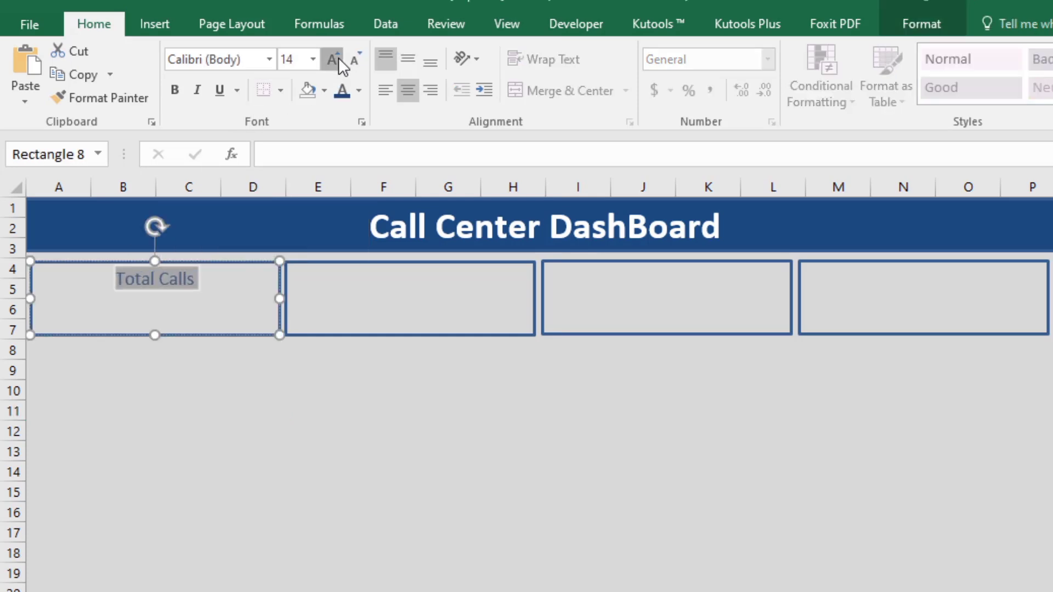
Set the "Total Calls" label to 16 pt and make it bold.
click(337, 58)
click(338, 58)
click(338, 57)
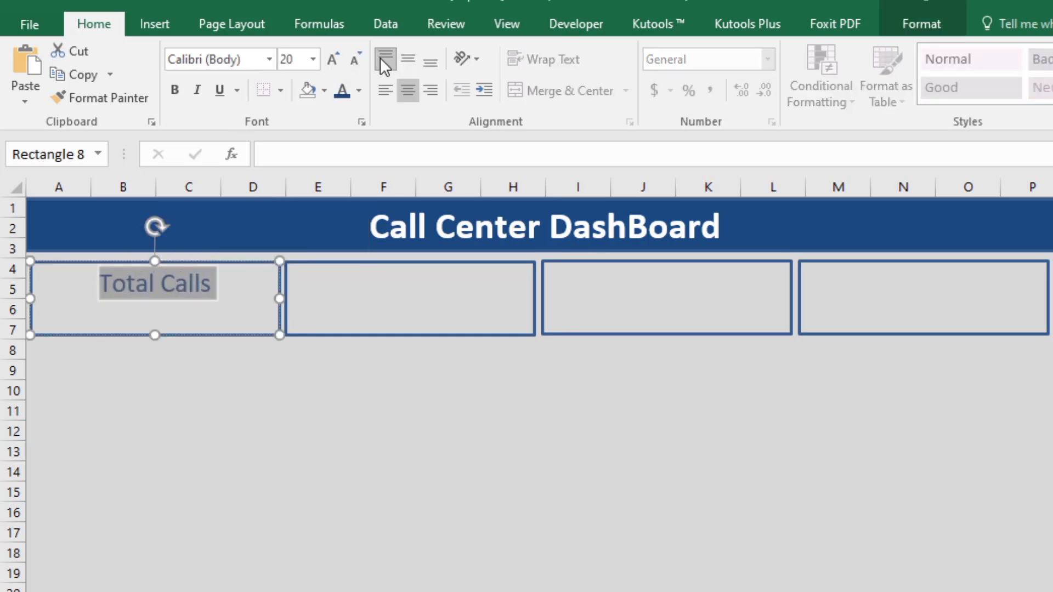
click(358, 59)
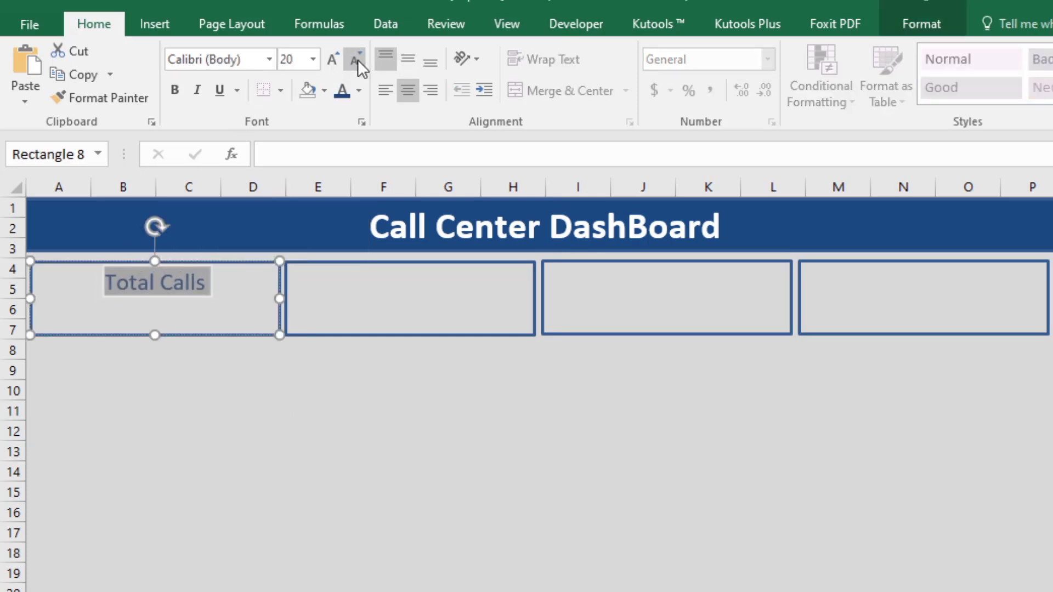
click(174, 89)
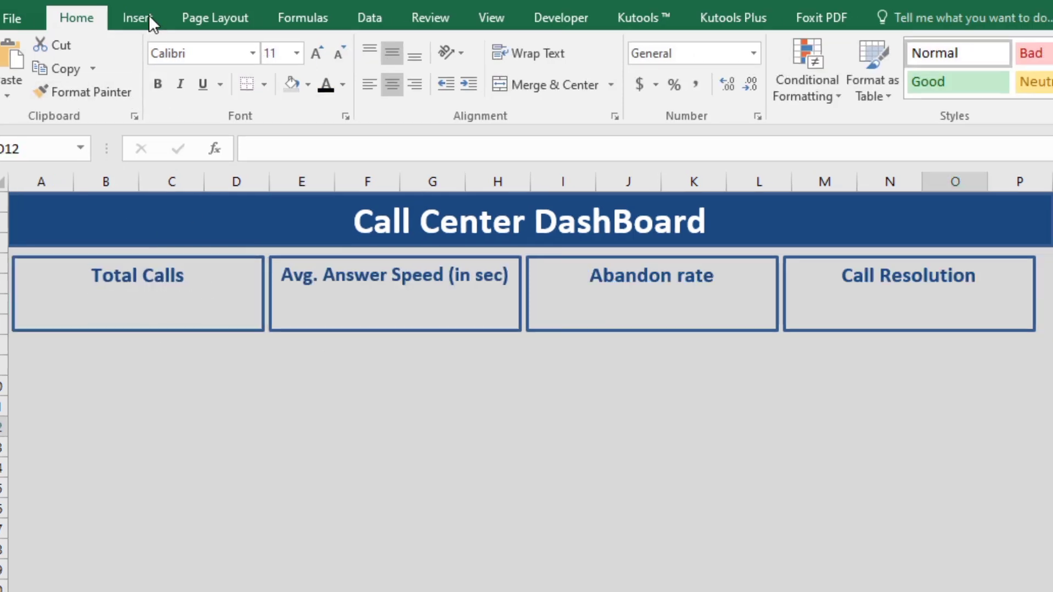
Draw a small rectangle centered beneath the "Total Calls" label, inside the first box over columns B and C.
click(137, 17)
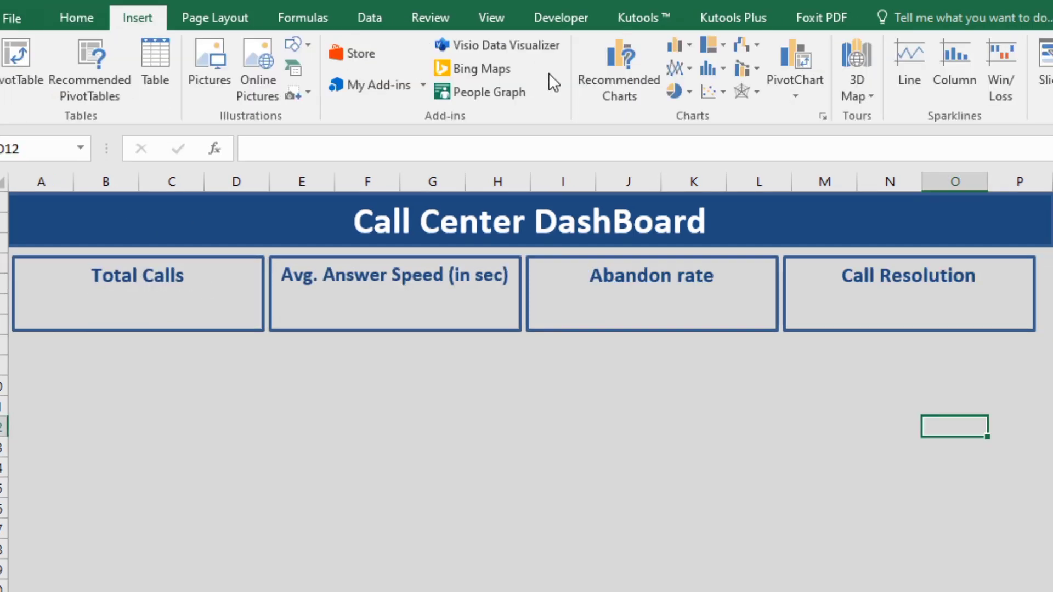
click(299, 44)
click(355, 91)
drag(97, 288, 176, 325)
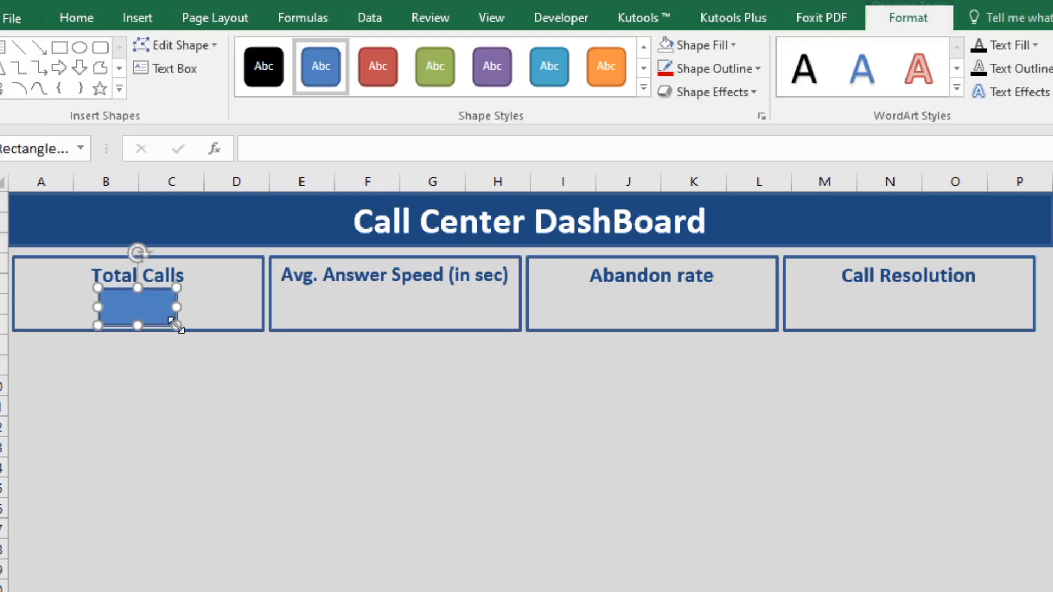
Remove both the fill and the outline from the small rectangle under "Total Calls".
click(730, 45)
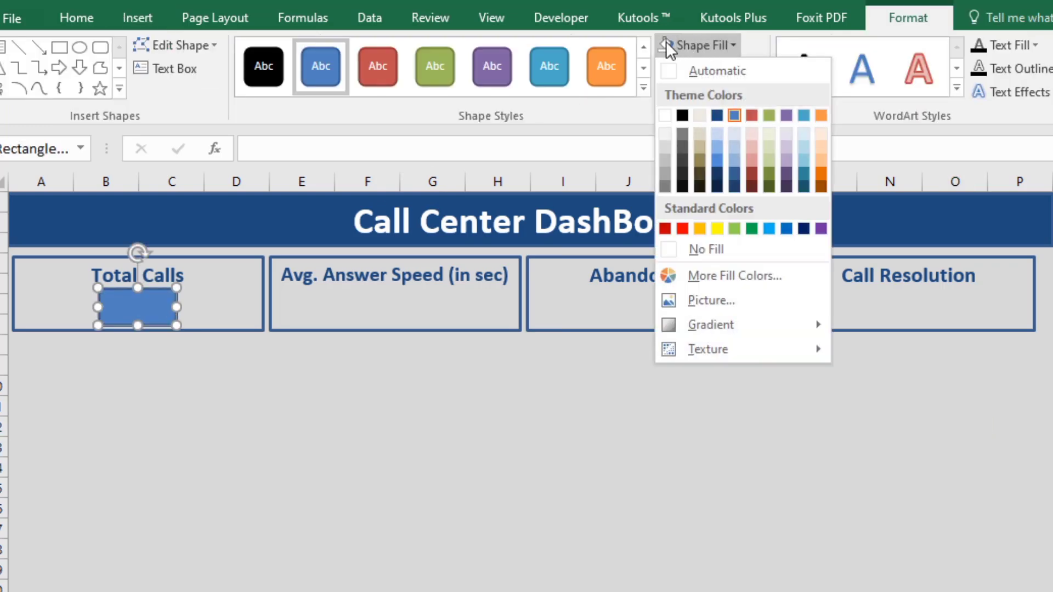
click(699, 249)
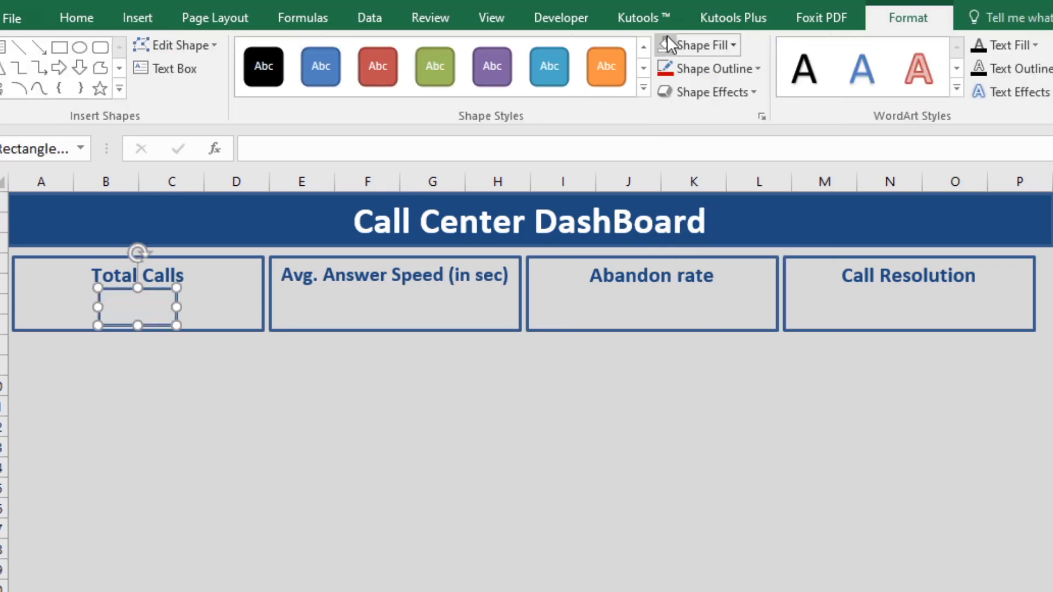
click(749, 68)
click(695, 271)
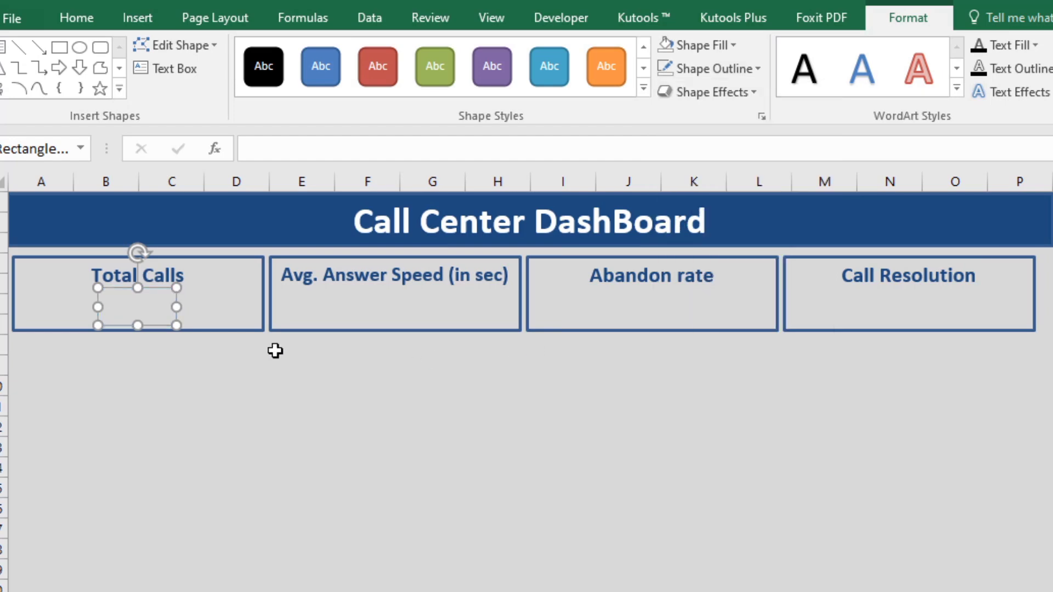
Link the small rectangle to the Call Id figure with the formula =Sheet5!E4.
click(276, 159)
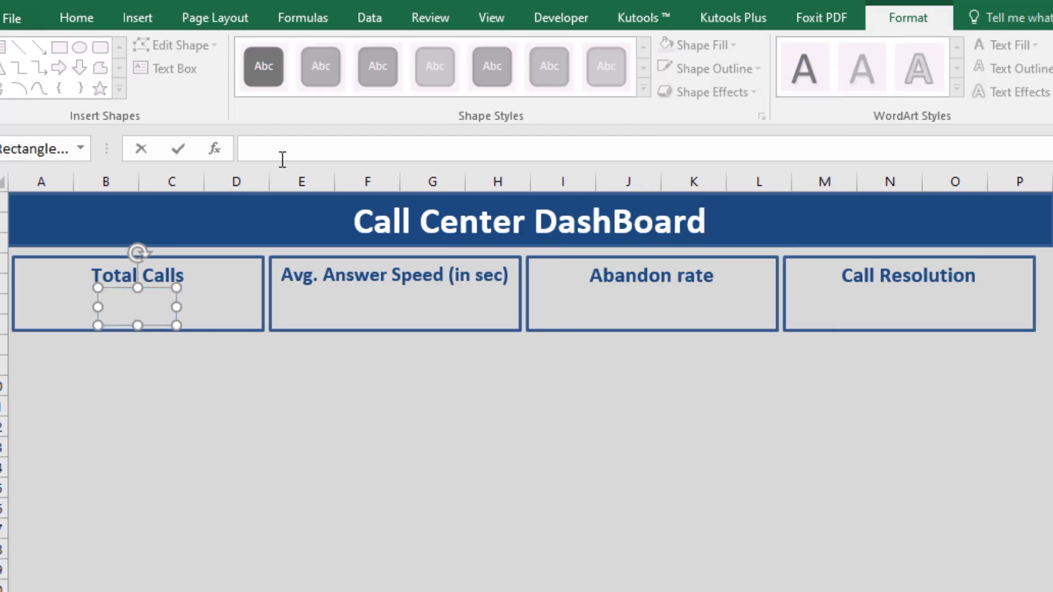
text(=)
click(117, 584)
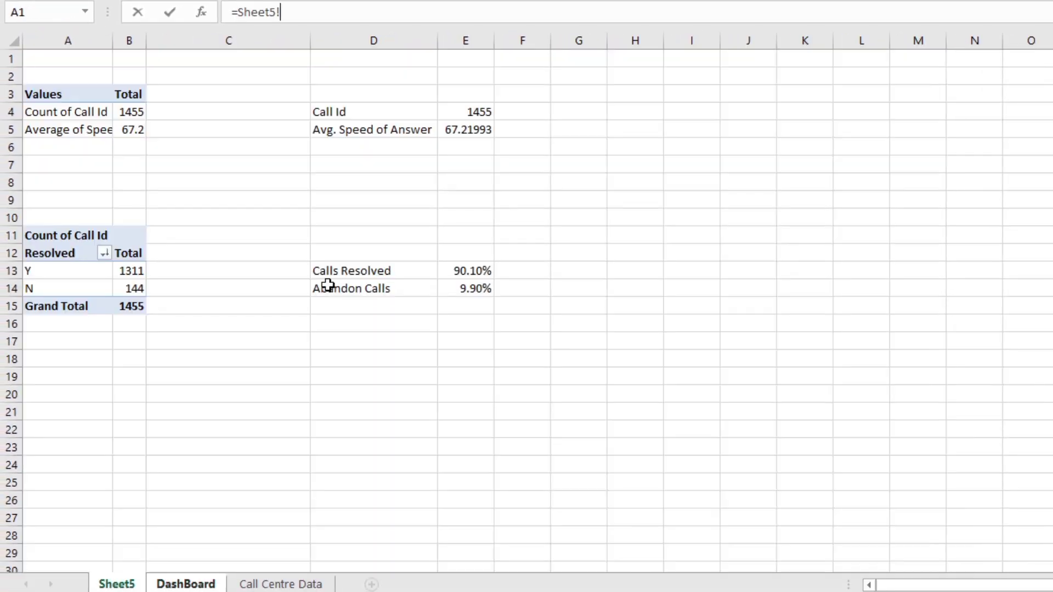
click(450, 113)
key(Return)
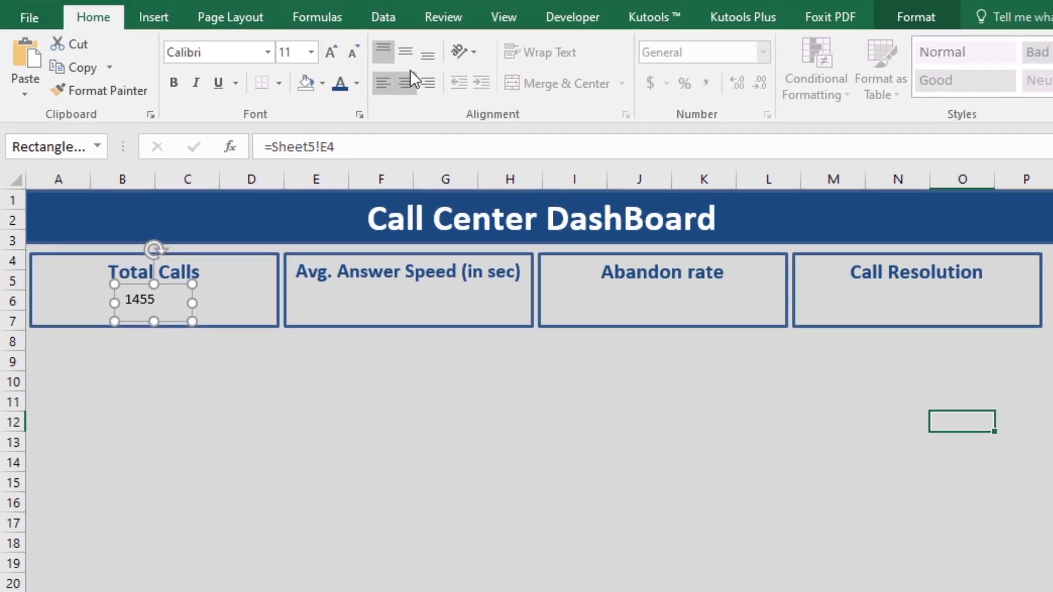
Center the Total Calls value vertically and horizontally in its shape and enlarge it to 18 pt.
click(412, 55)
click(409, 87)
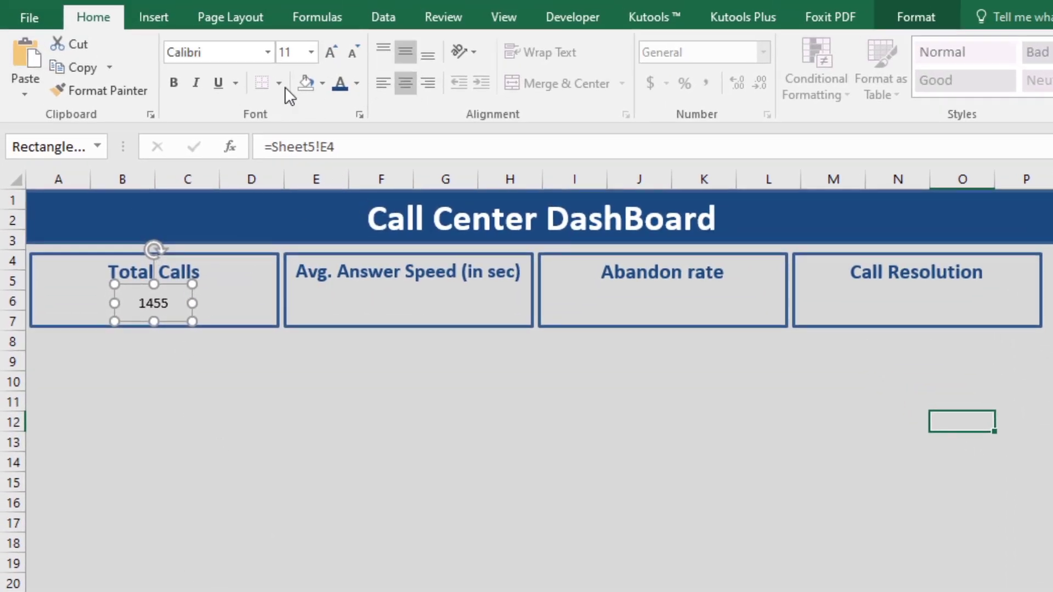
click(330, 50)
click(330, 50)
click(330, 50)
click(330, 51)
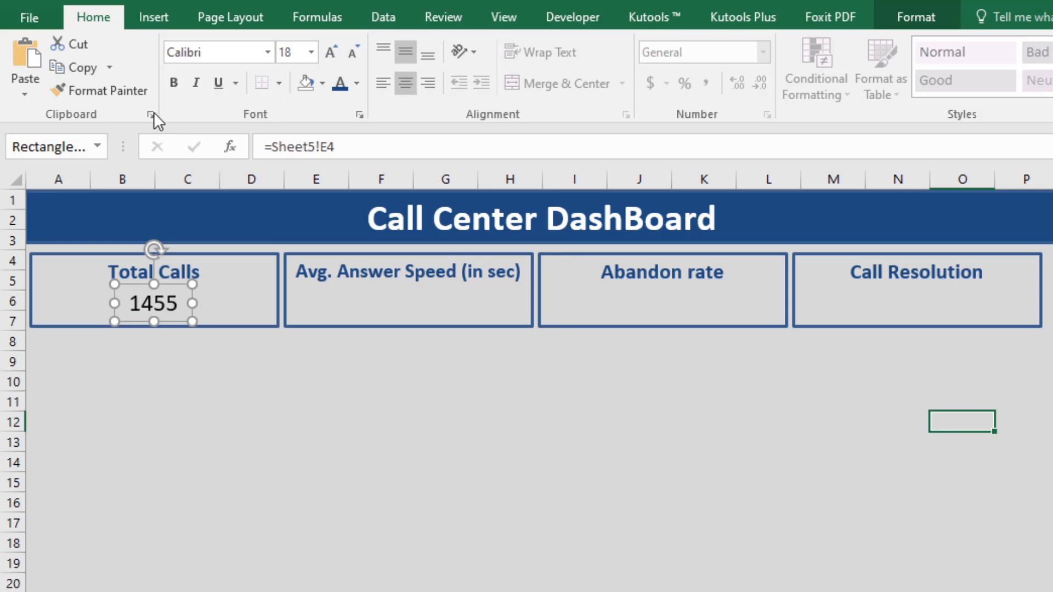
Format the Total Calls value as bold italic dark red text at 20 pt.
click(181, 87)
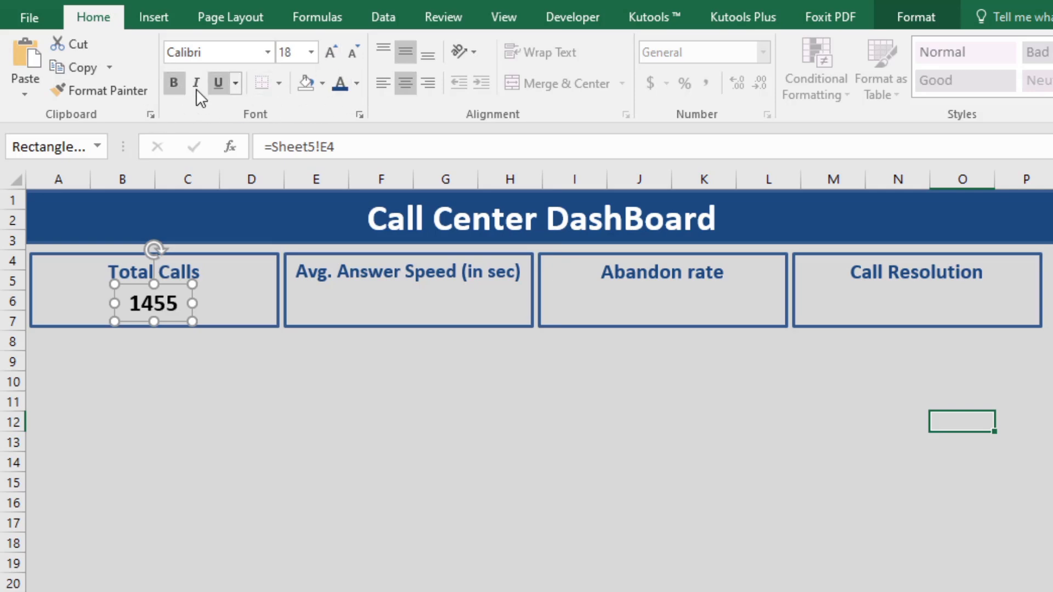
click(196, 85)
click(356, 84)
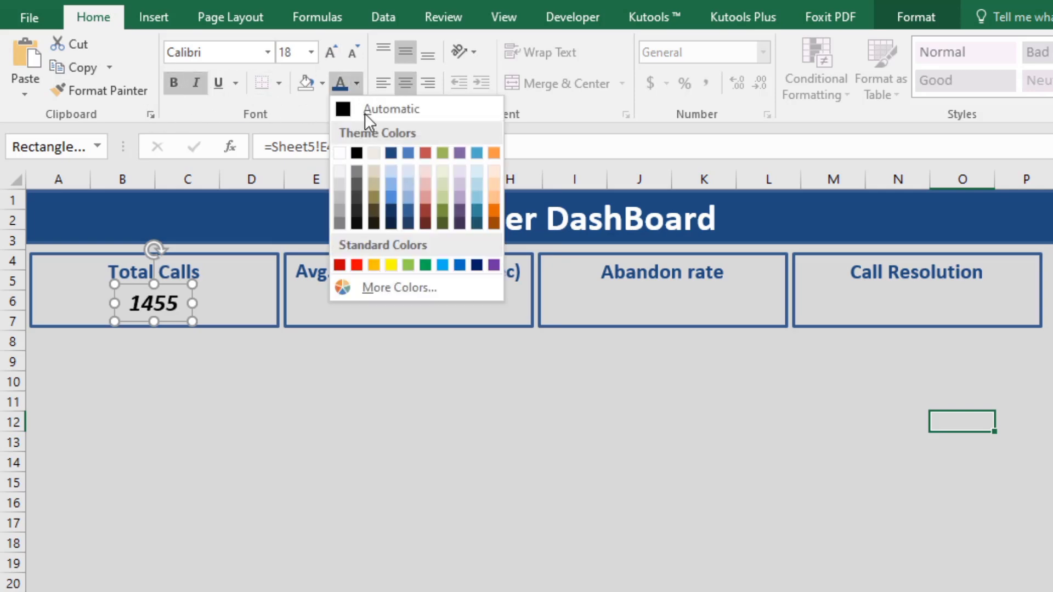
click(338, 266)
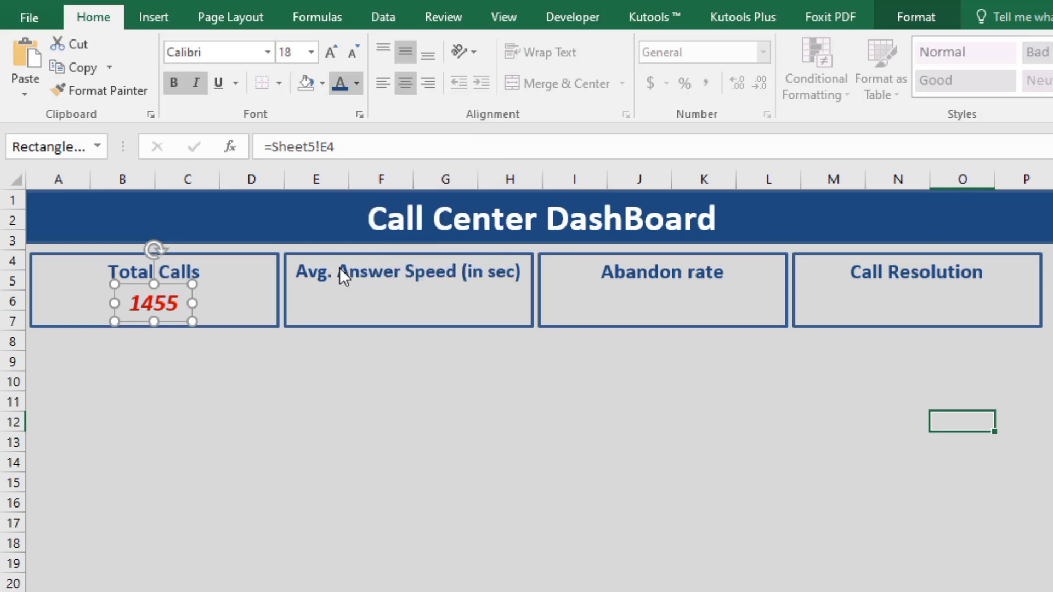
click(326, 55)
click(271, 420)
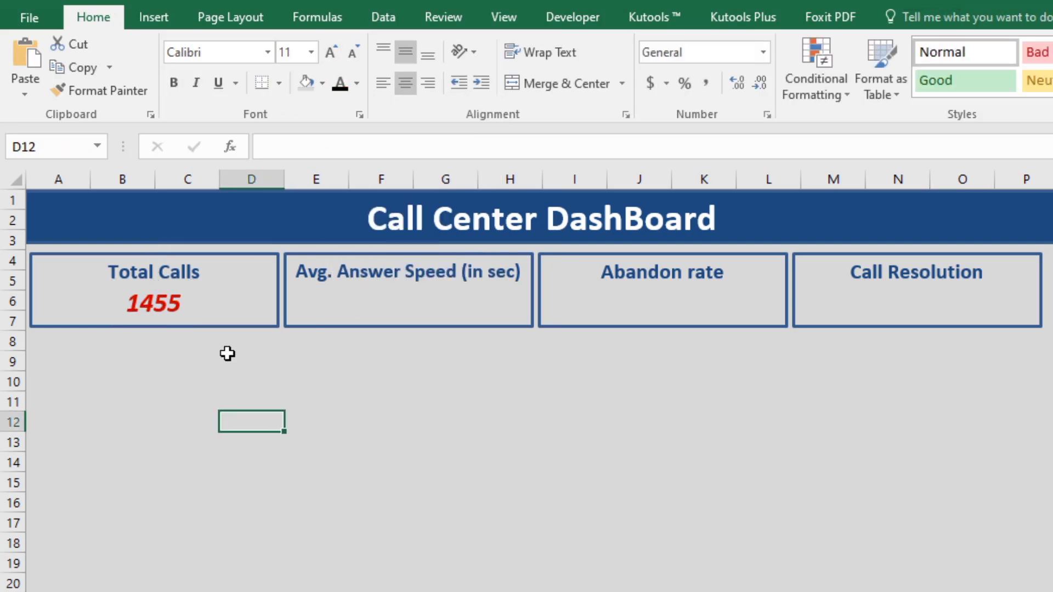
Duplicate the Total Calls value shape and place the copy under the "Avg. Answer Speed (in sec)" label.
click(182, 310)
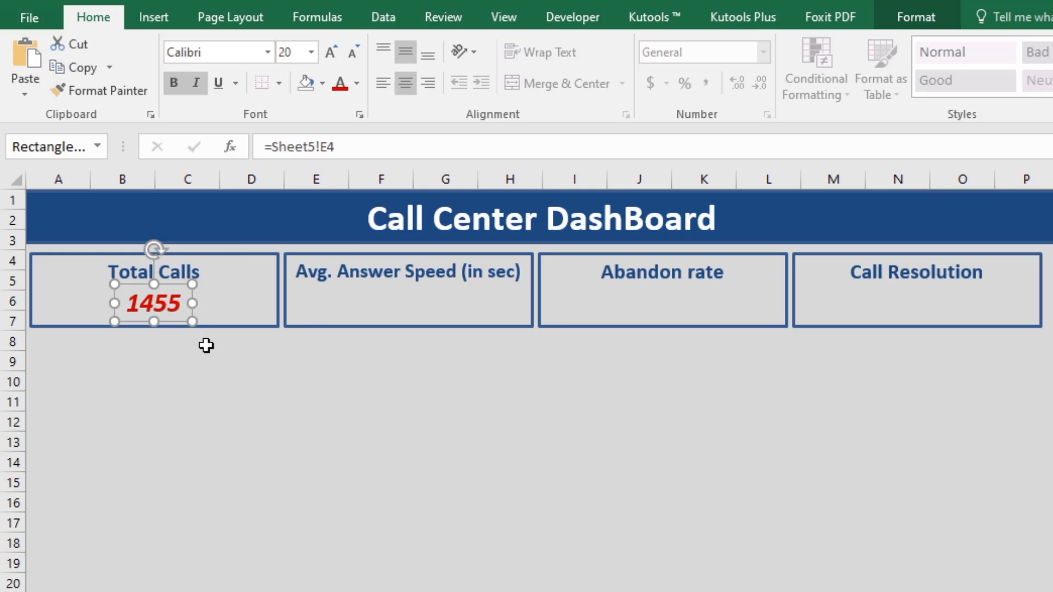
key(ctrl+d)
drag(192, 307, 425, 288)
Relink the copied value under "Avg. Answer Speed (in sec)" to =Sheet5!E5 and make it italic.
double_click(346, 155)
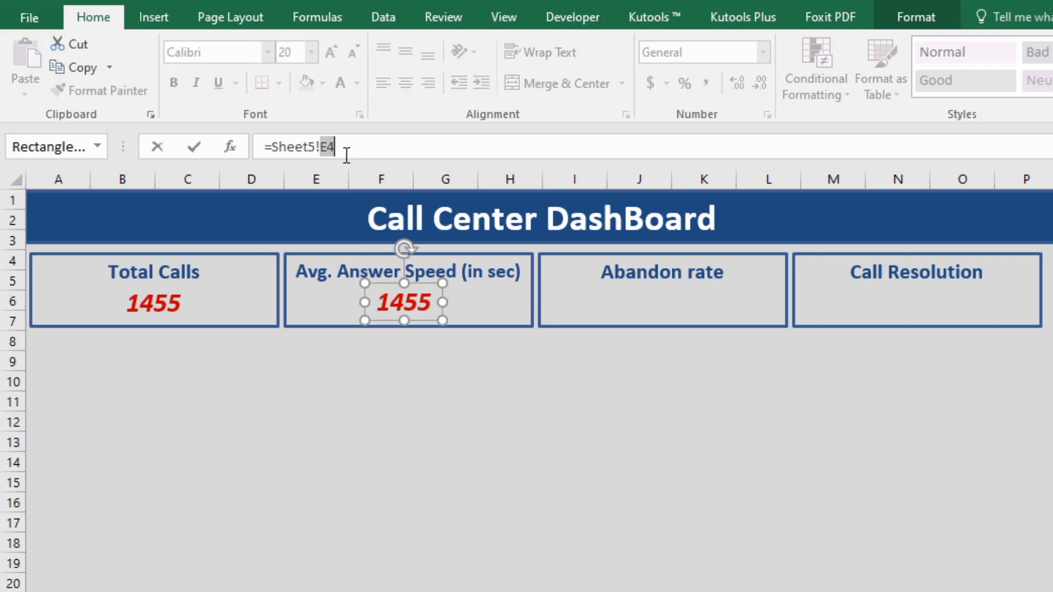
click(346, 155)
key(BackSpace)
key(BackSpace)
key(BackSpace)
key(BackSpace)
key(BackSpace)
key(BackSpace)
key(BackSpace)
key(BackSpace)
key(BackSpace)
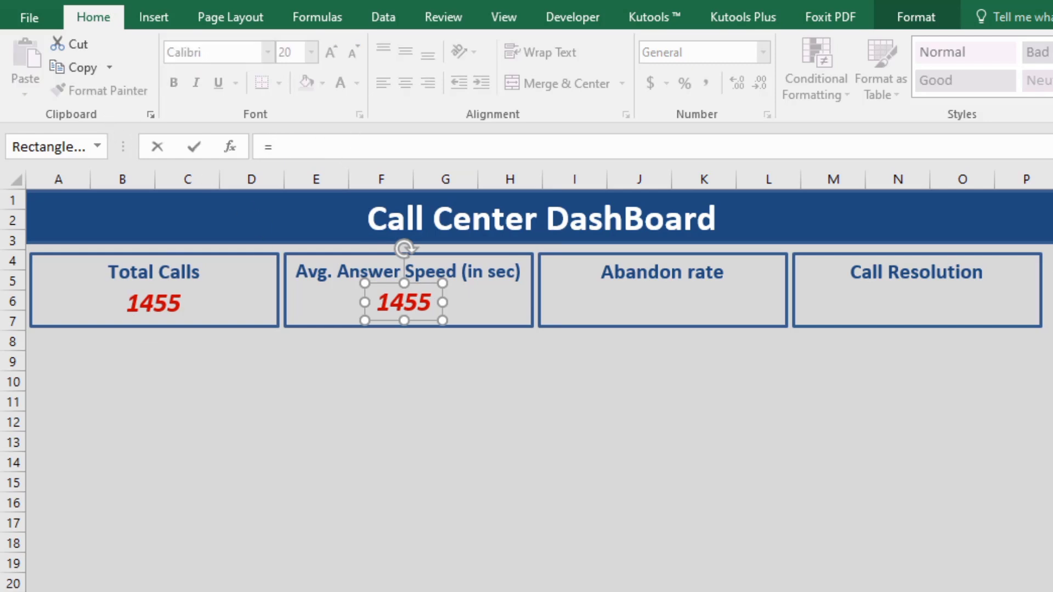
key(ctrl+Page_Down)
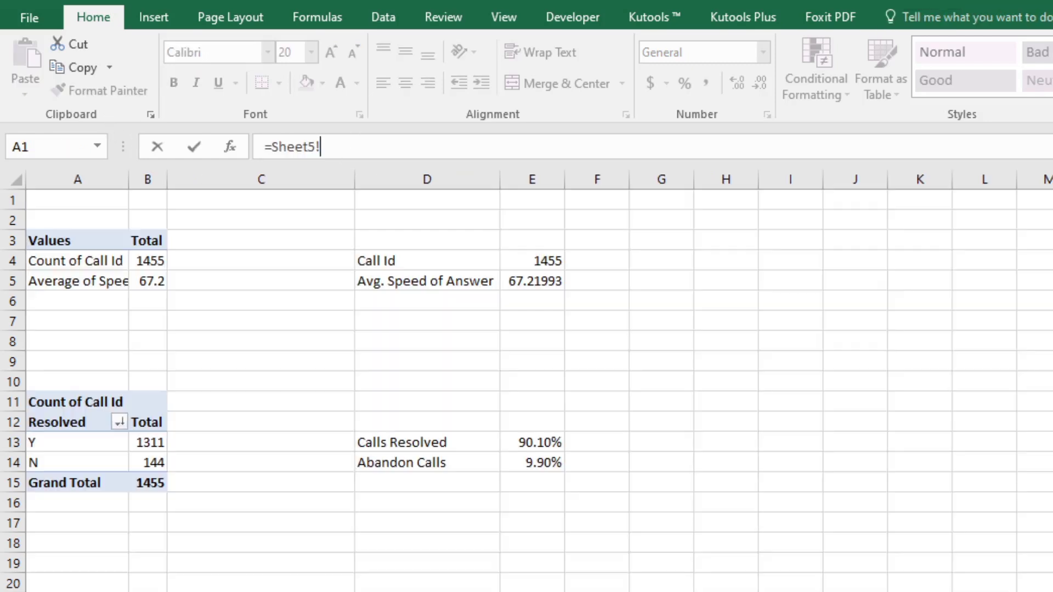
click(523, 283)
key(Return)
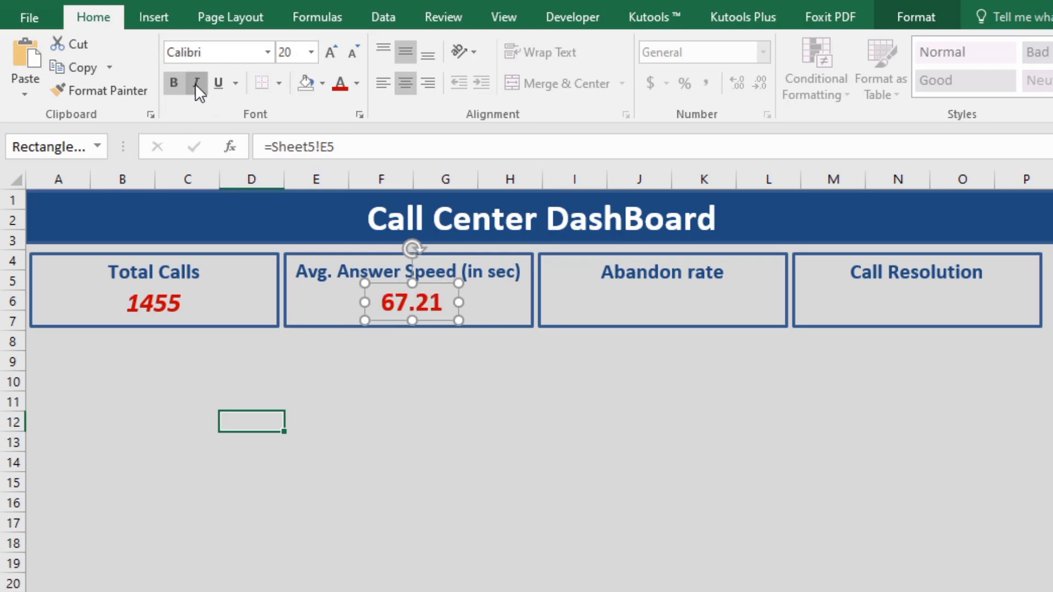
click(195, 83)
click(402, 418)
Copy the answer speed value shape under the "Abandon rate" label and link it to =Sheet5!E14.
click(414, 285)
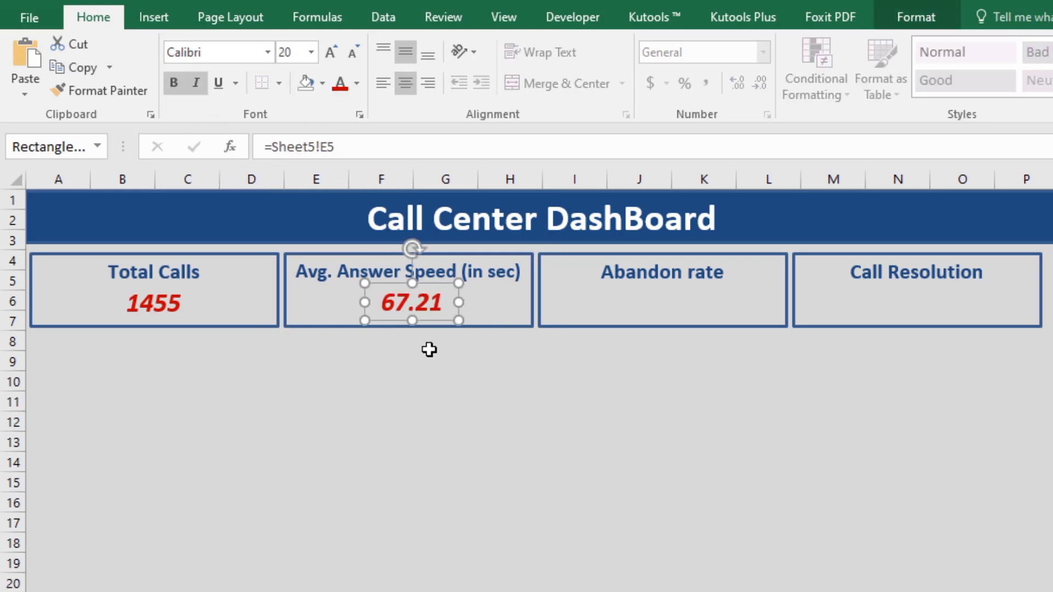
drag(432, 324, 678, 283)
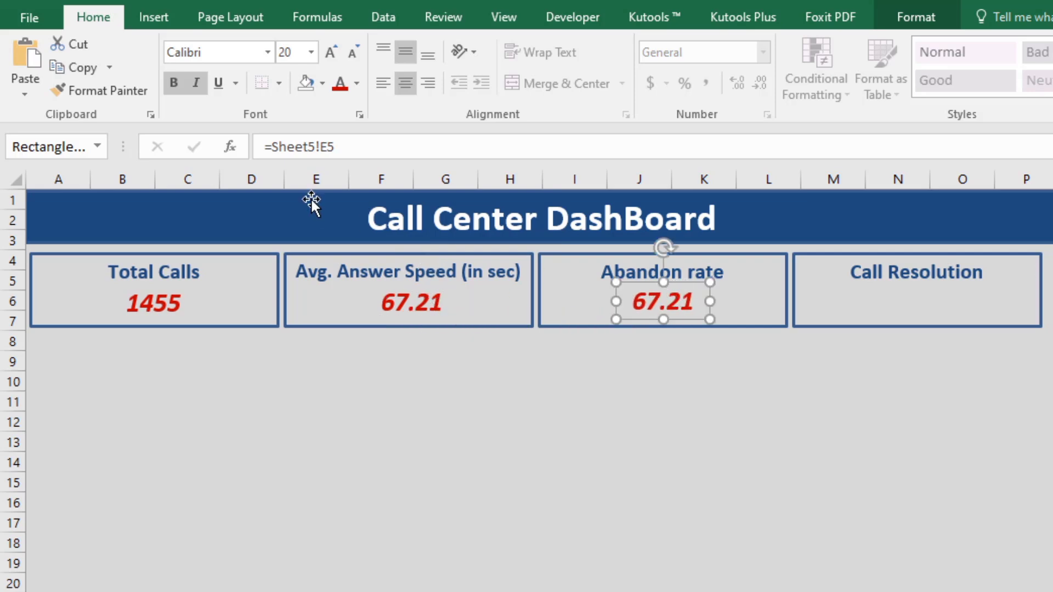
click(371, 157)
key(ctrl+a)
text(=)
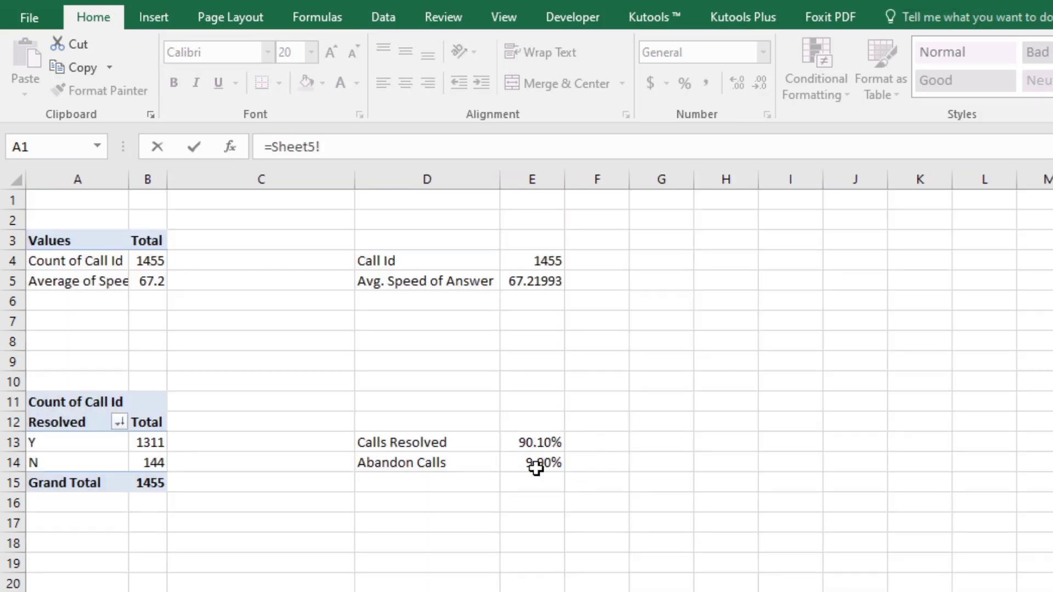
click(536, 463)
key(Return)
Copy the abandon rate value shape under the "Call Resolution" label and link it to =Sheet5!E13.
drag(660, 288, 923, 284)
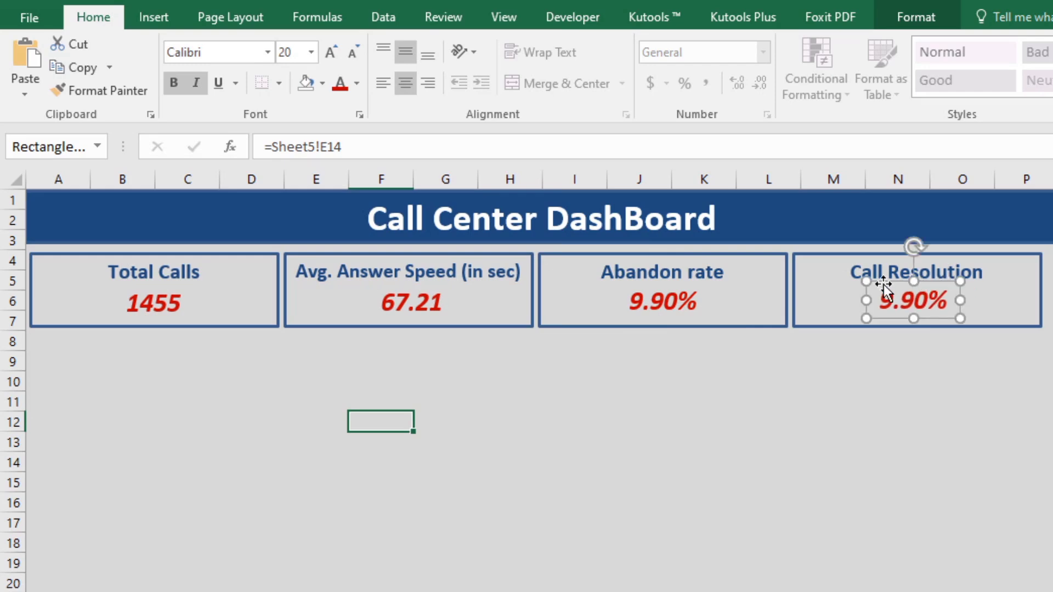
triple_click(365, 146)
text(=)
click(307, 591)
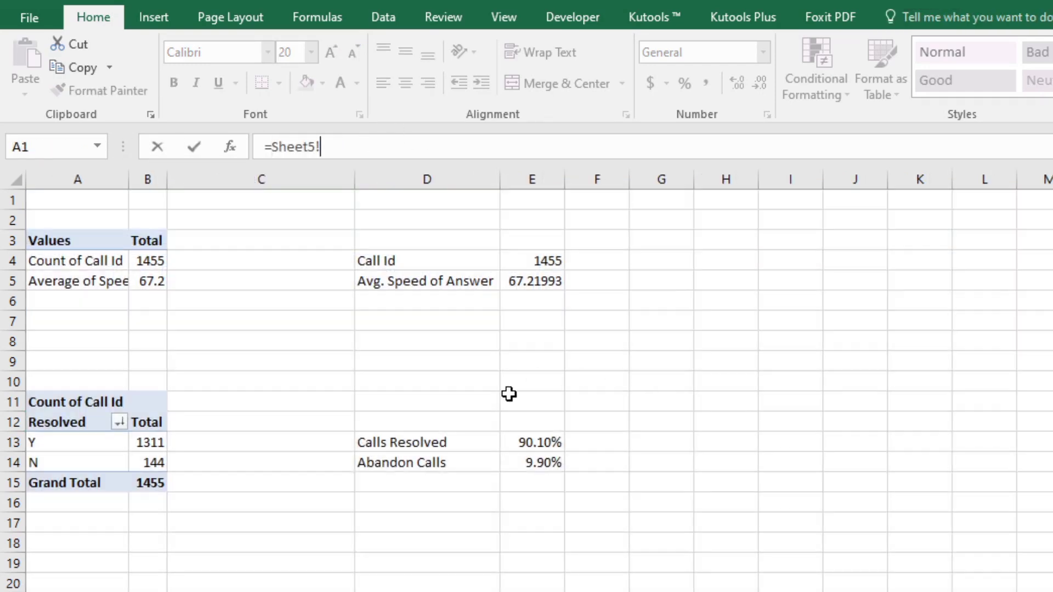
click(517, 446)
key(Return)
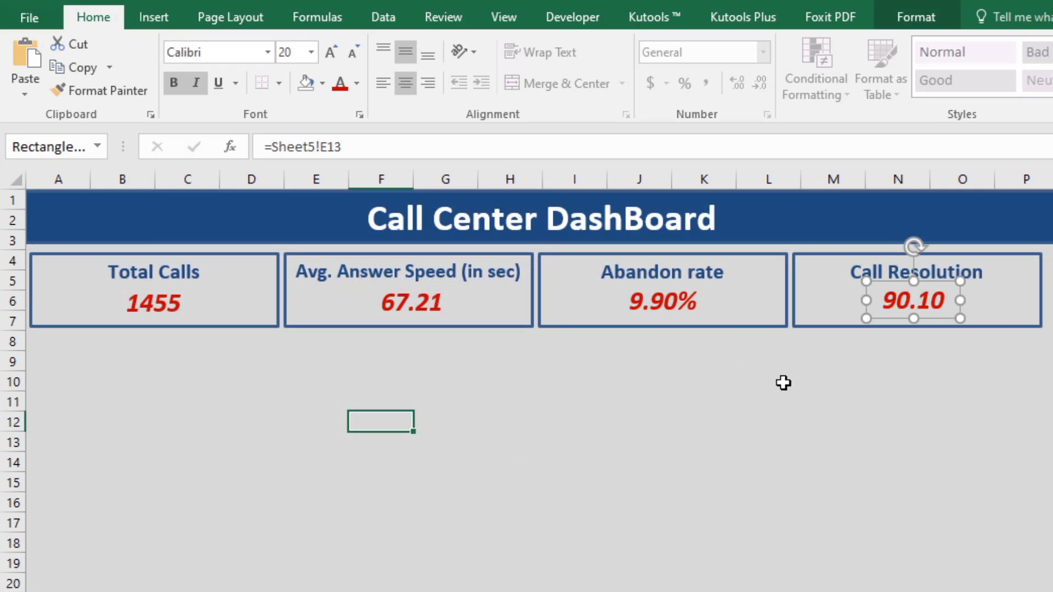
click(784, 384)
click(581, 399)
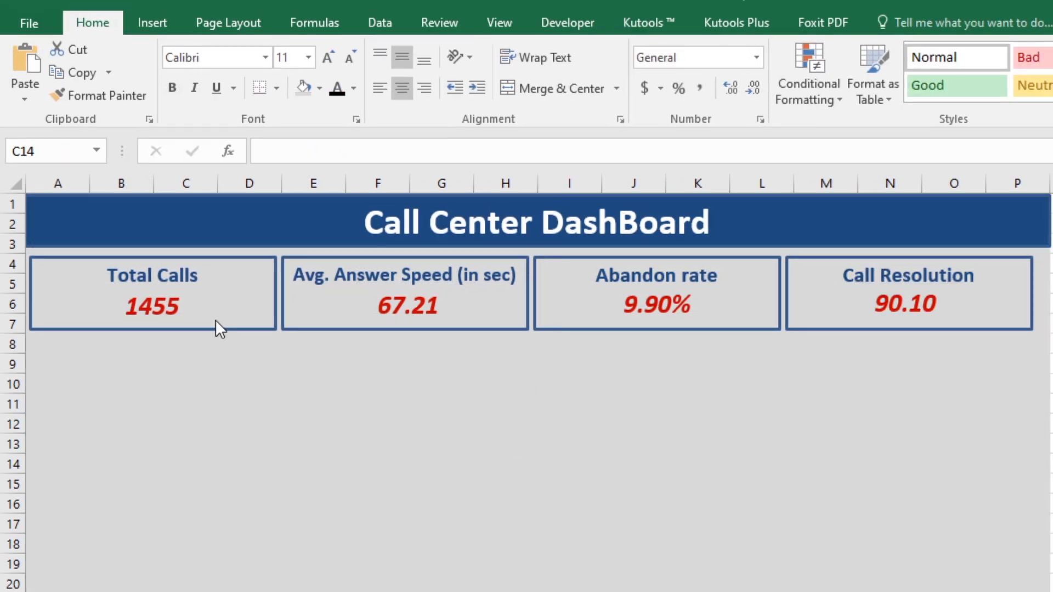
Fill the Total Calls box on the dashboard with light blue.
click(215, 320)
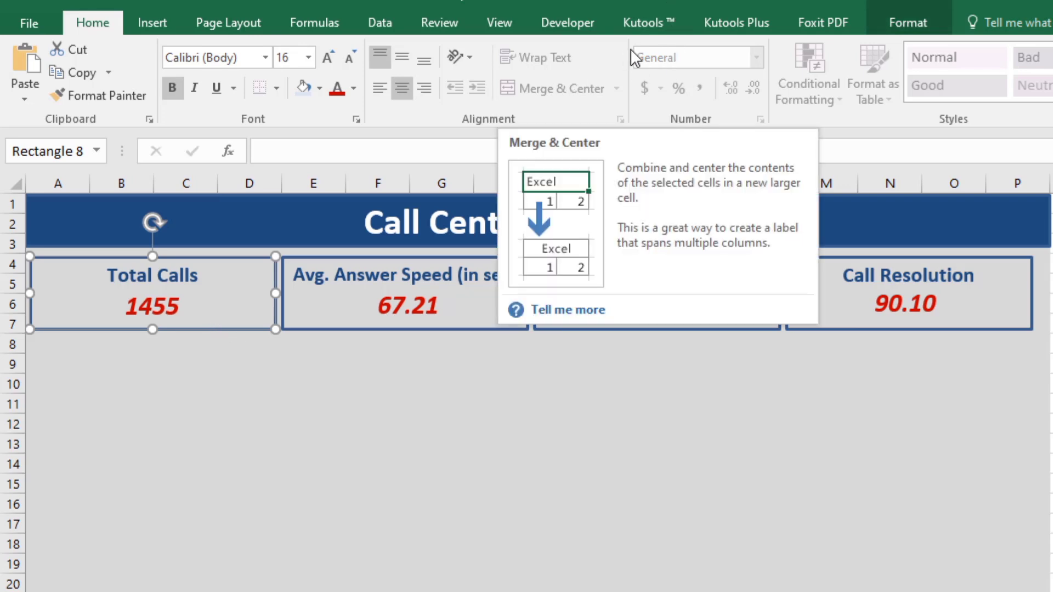
click(884, 21)
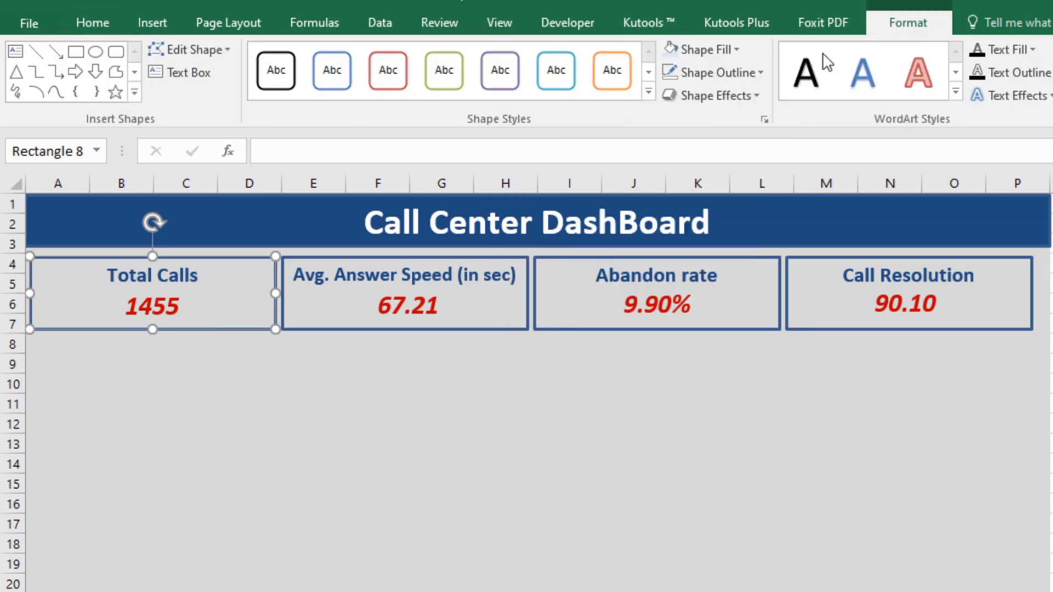
click(737, 49)
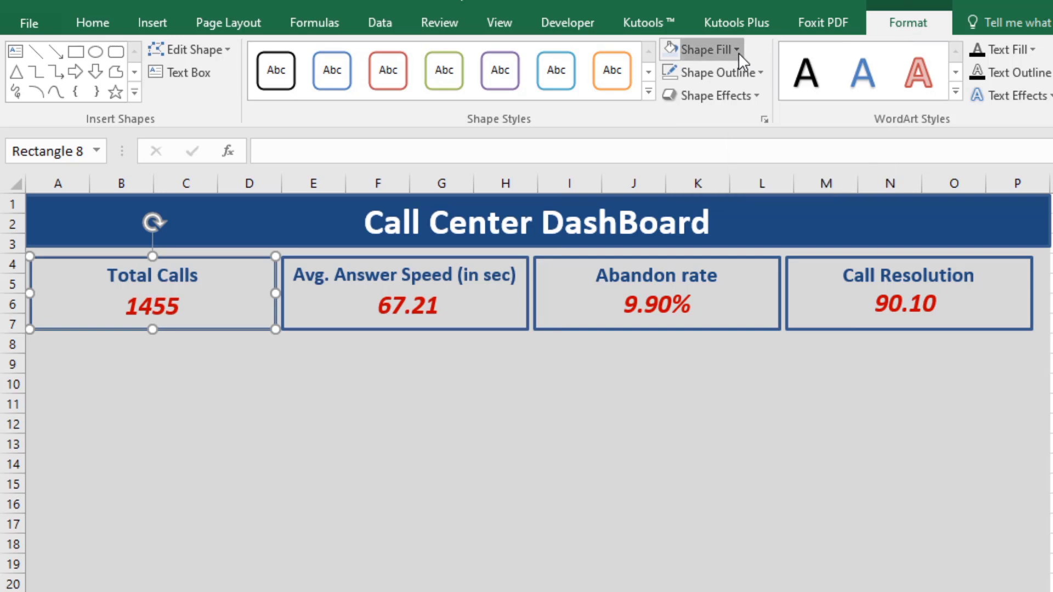
click(742, 140)
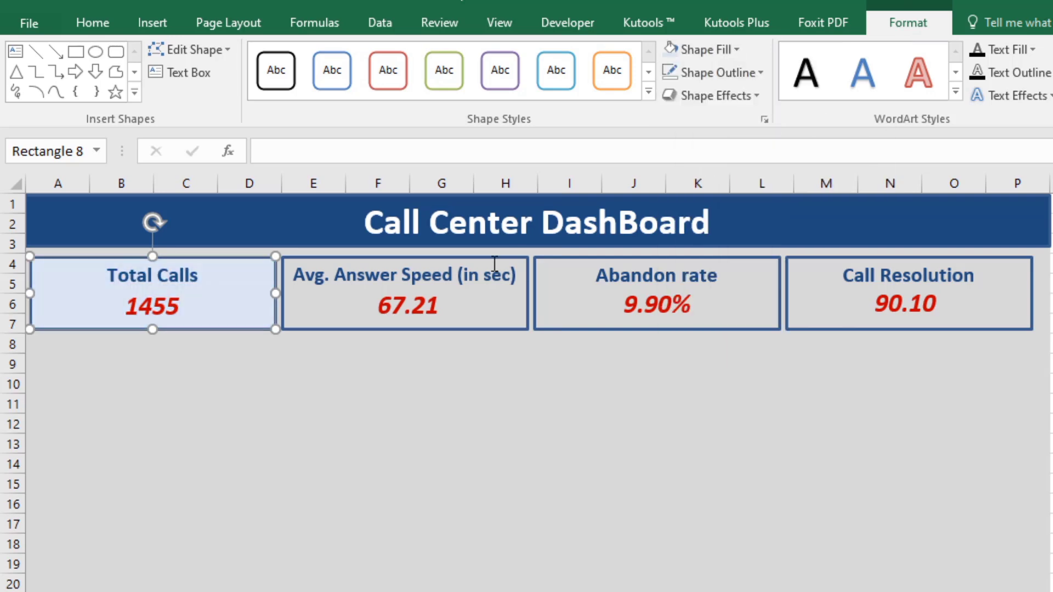
Apply the same light blue fill to the Avg. Answer Speed, Abandon rate and Call Resolution boxes.
click(495, 262)
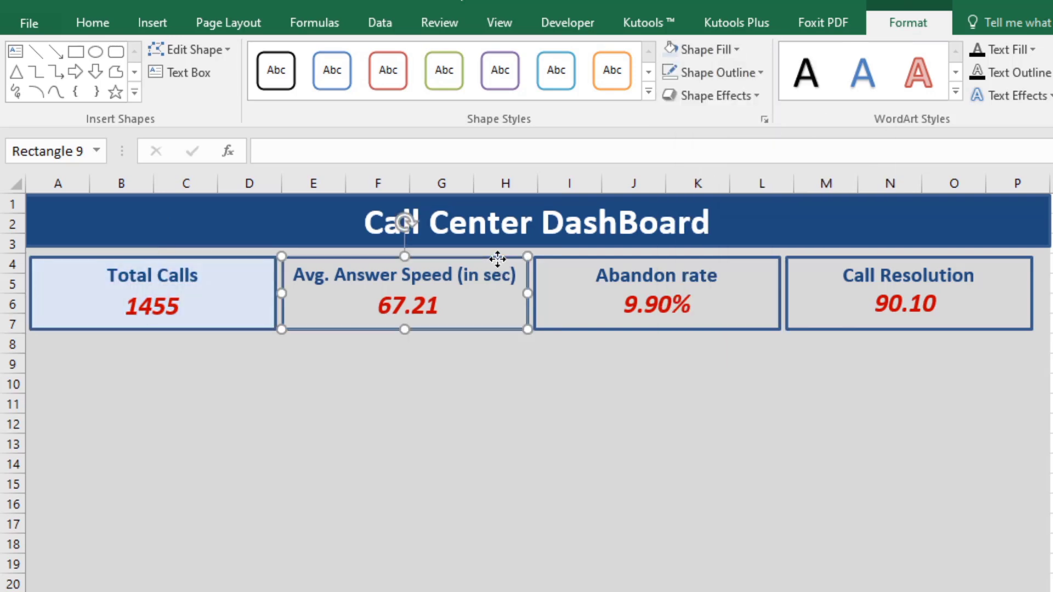
click(670, 48)
click(704, 262)
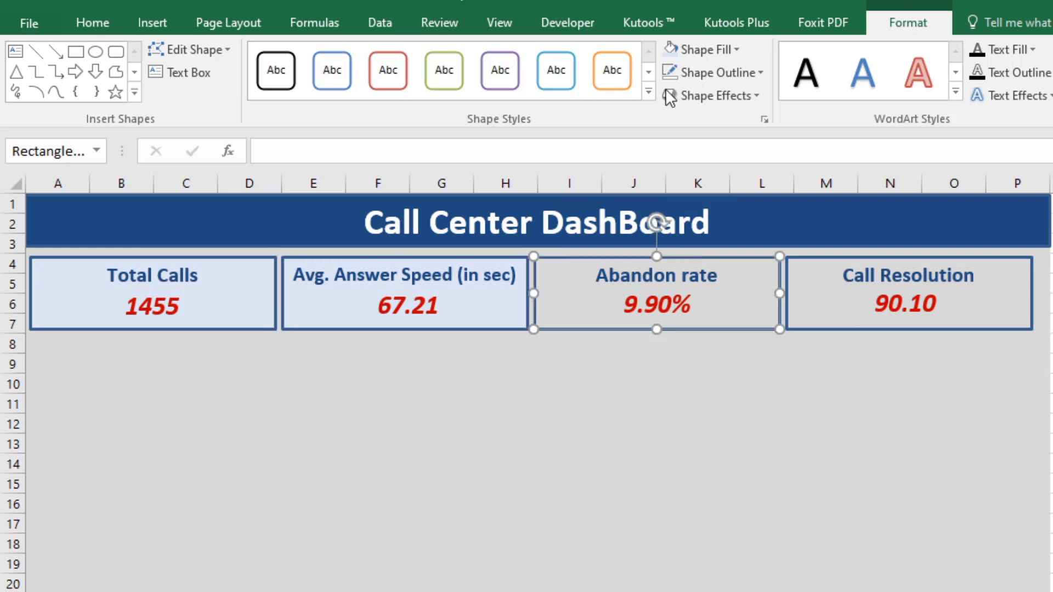
click(676, 50)
click(817, 267)
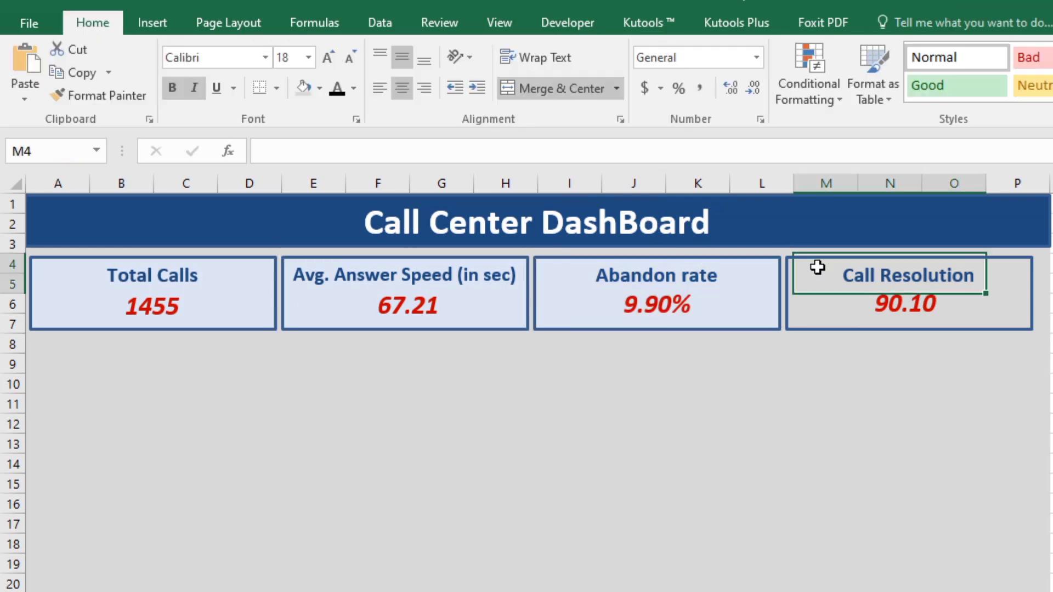
click(789, 258)
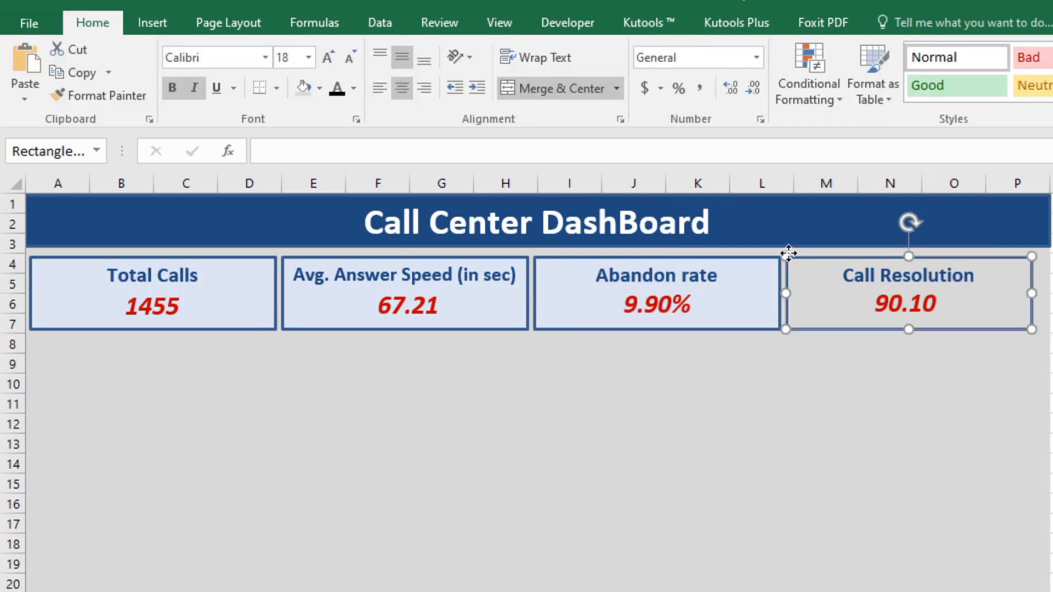
click(676, 50)
click(554, 405)
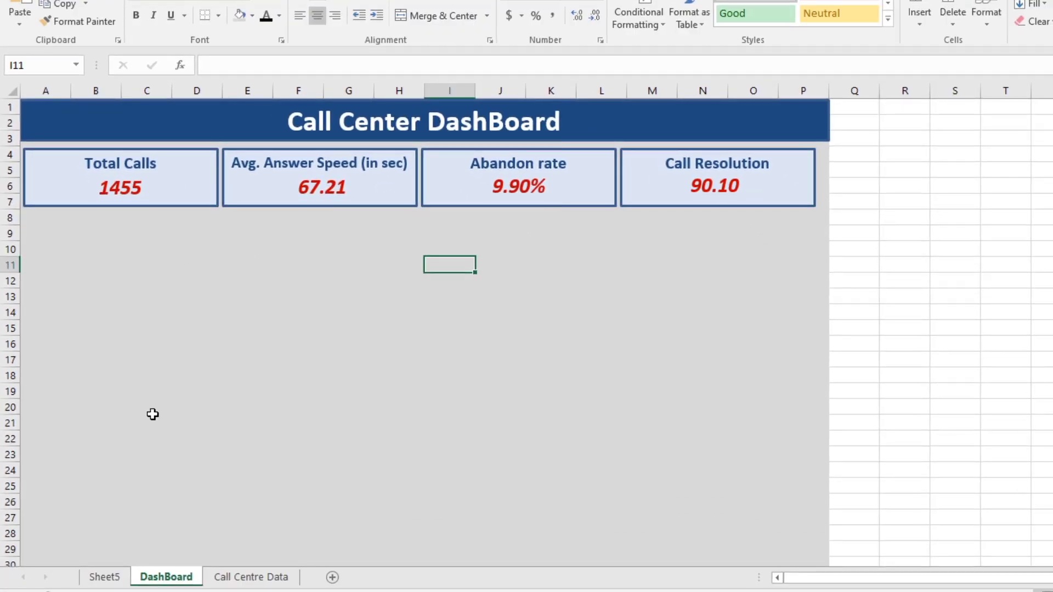
Insert Month and Quarters slicers for the PivotTable that starts at A3 on Sheet5.
click(105, 577)
right_click(93, 250)
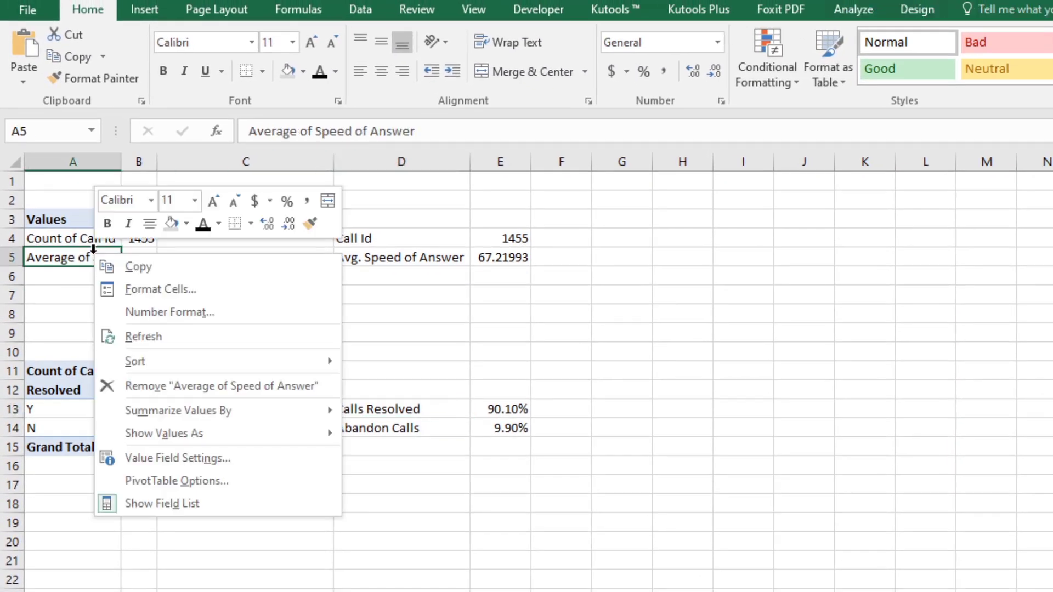
click(137, 266)
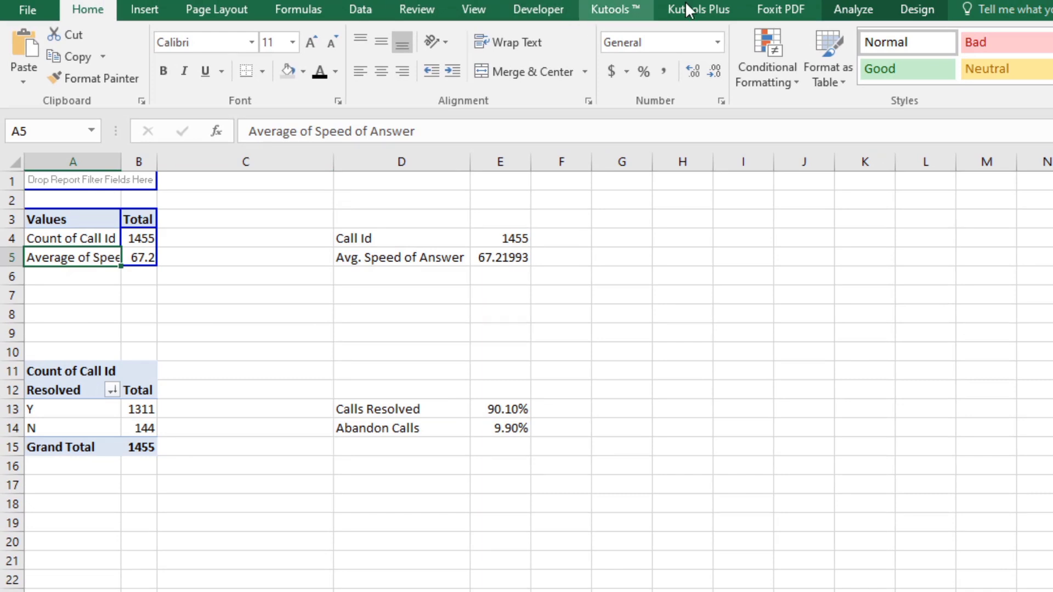
click(159, 10)
click(995, 52)
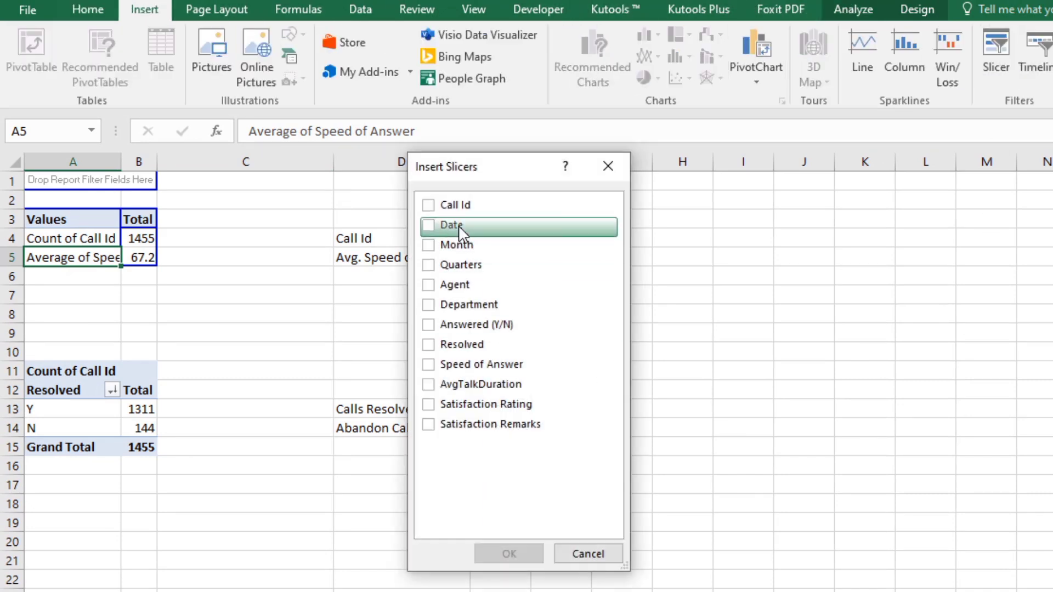
click(429, 246)
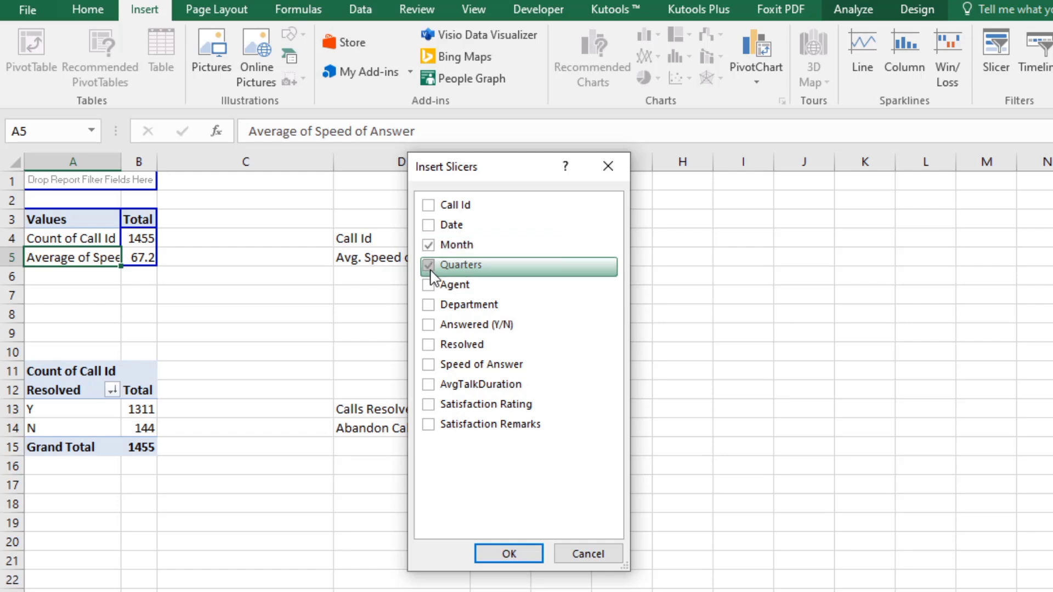
click(430, 271)
click(507, 555)
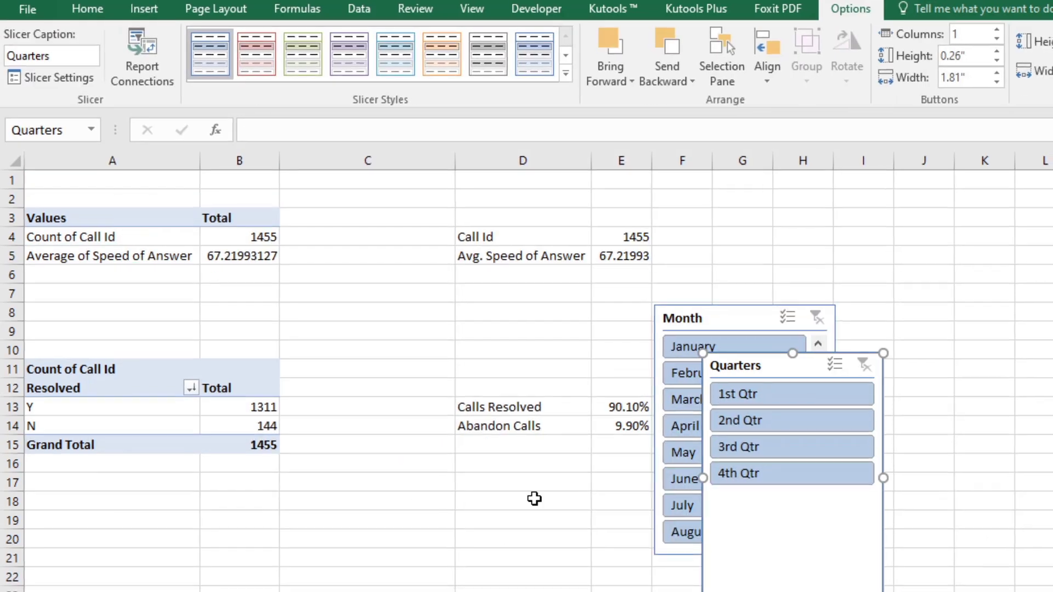
Connect the Month slicer to PivotTable8 as well through its report connections.
click(690, 318)
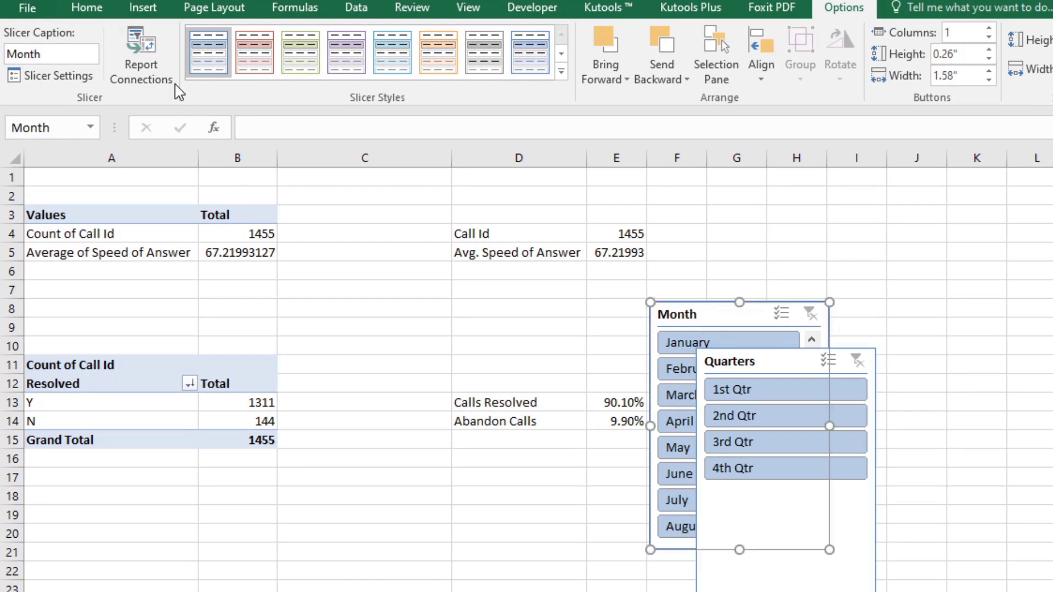
click(145, 65)
click(556, 183)
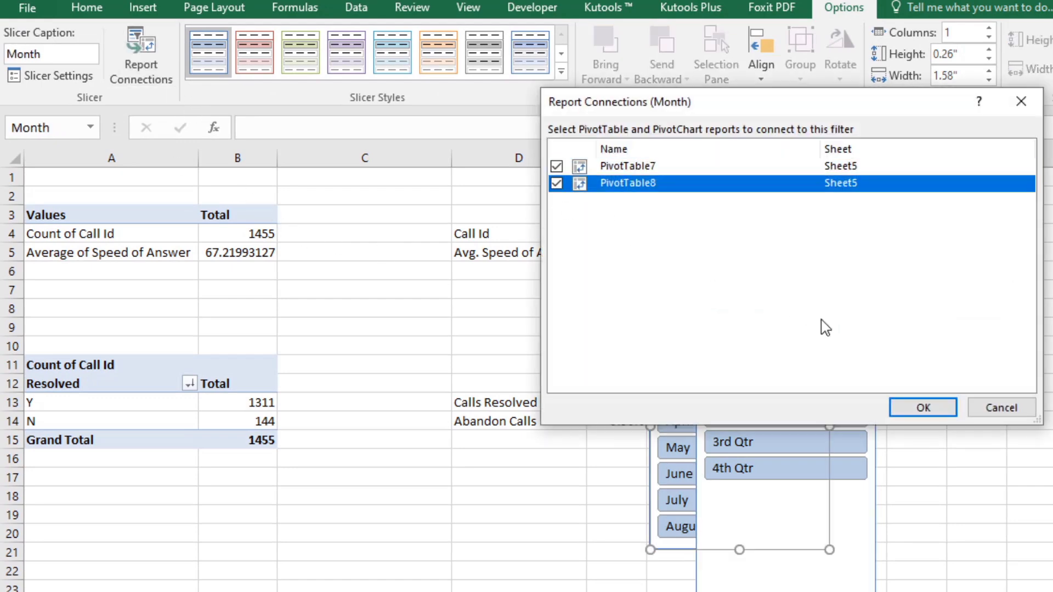
click(924, 409)
Connect the Quarters slicer to PivotTable8 as well through its report connections.
click(808, 361)
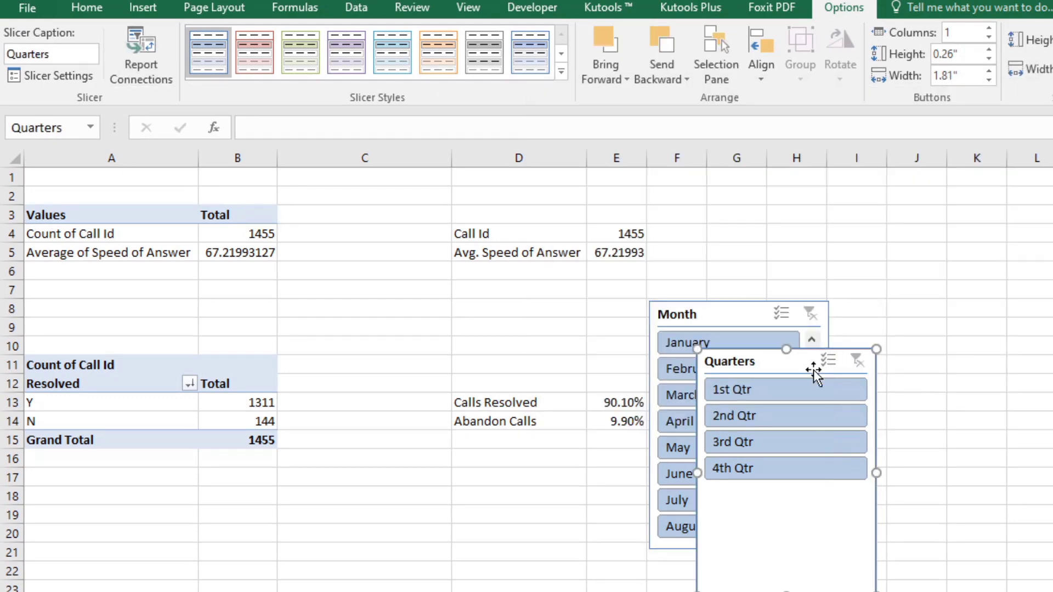
click(141, 66)
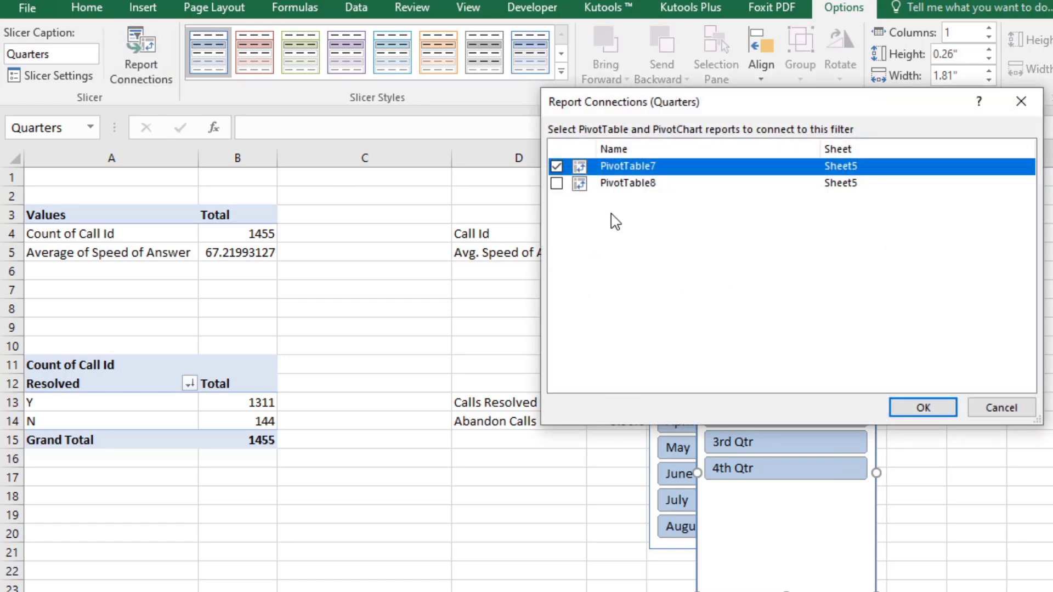
click(556, 183)
click(924, 408)
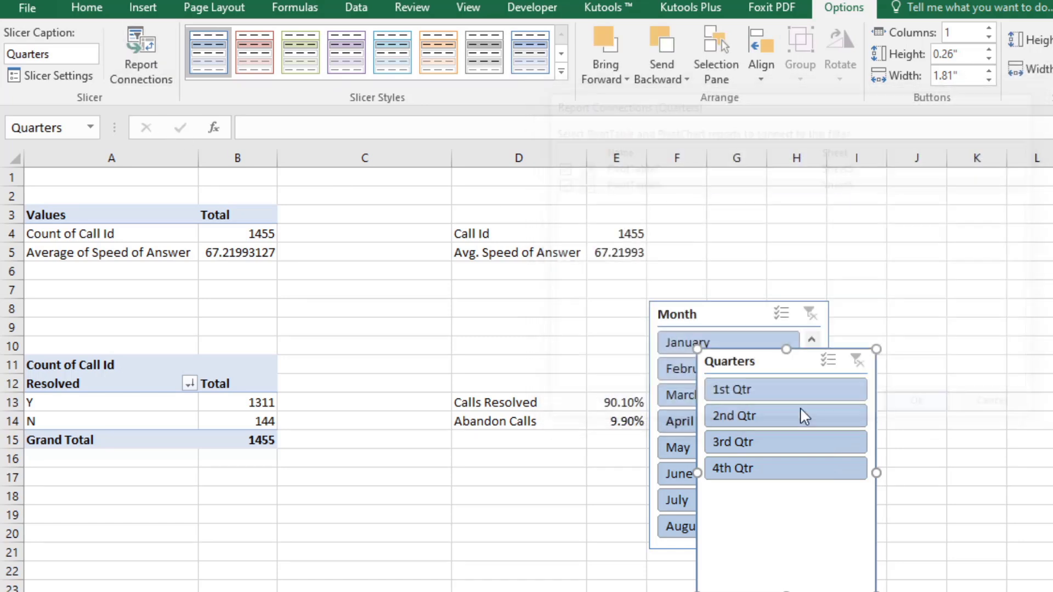
Separate the overlapping Month and Quarters slicers, then cut both from Sheet5 and paste them into the DashBoard sheet.
click(692, 314)
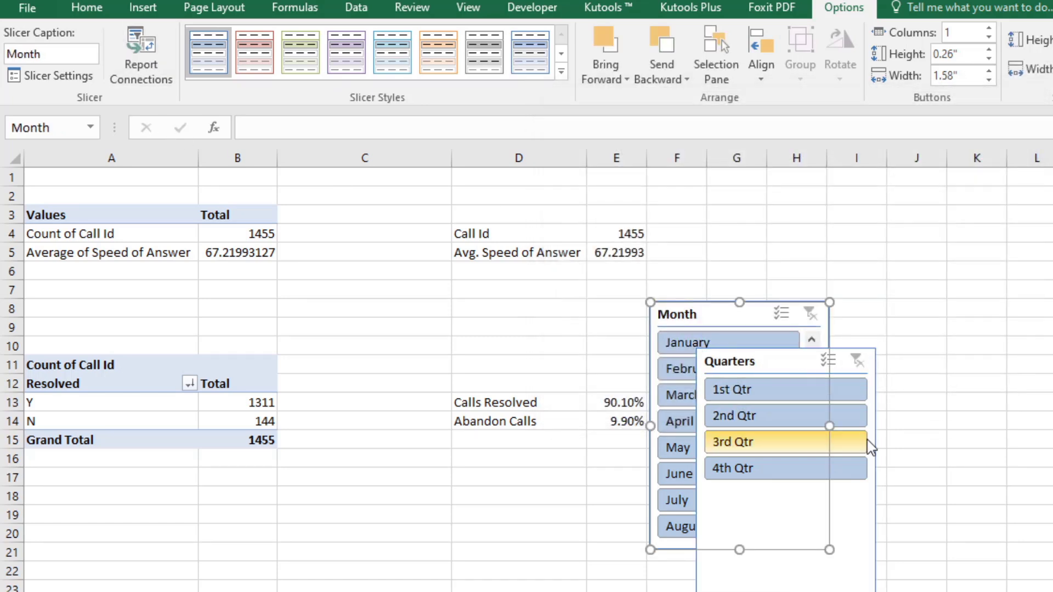
drag(808, 360, 984, 297)
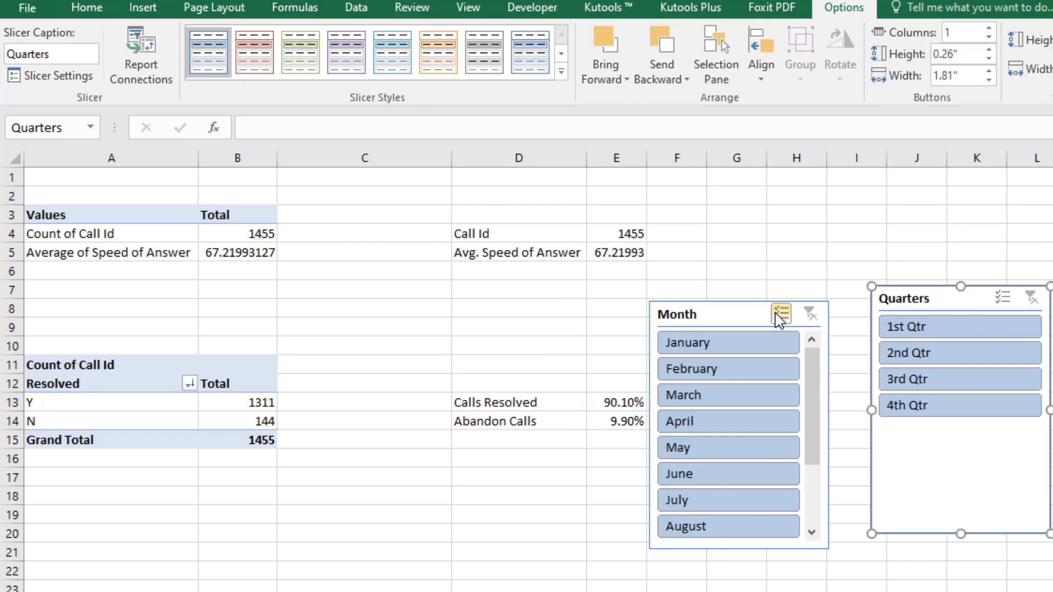
ctrl+click(729, 317)
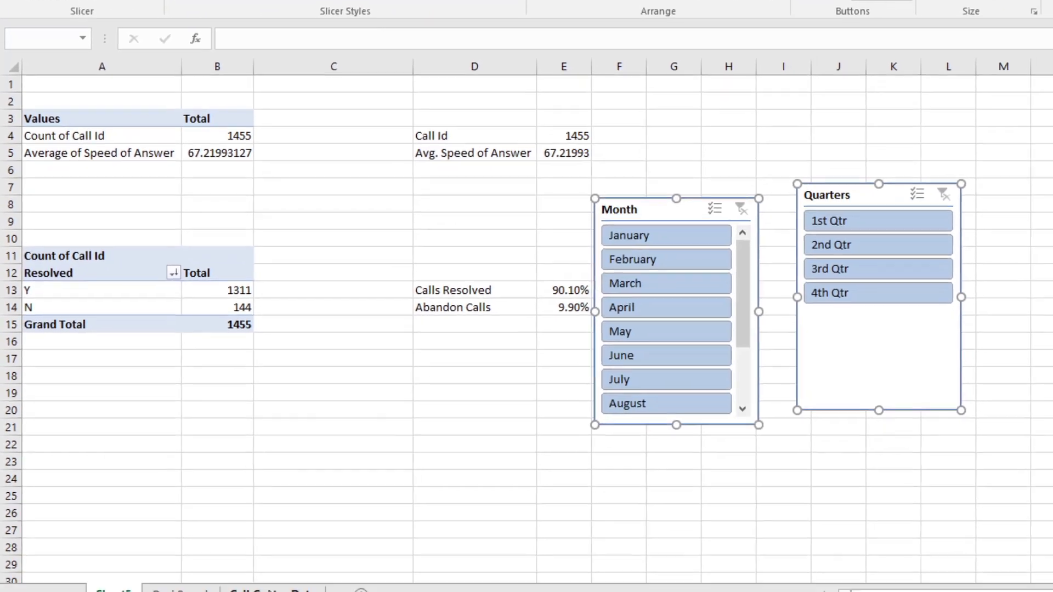
key(ctrl+x)
click(206, 568)
key(ctrl+v)
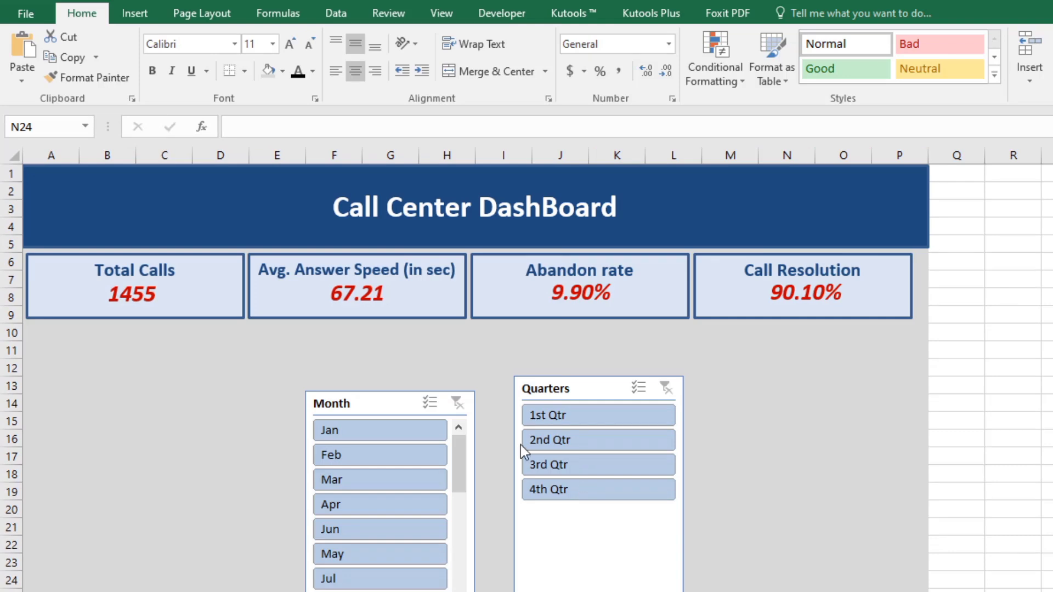
Set the Month slicer to 6 columns and fit it into the title banner over columns A to F, about 0.97" by 3.49".
click(387, 401)
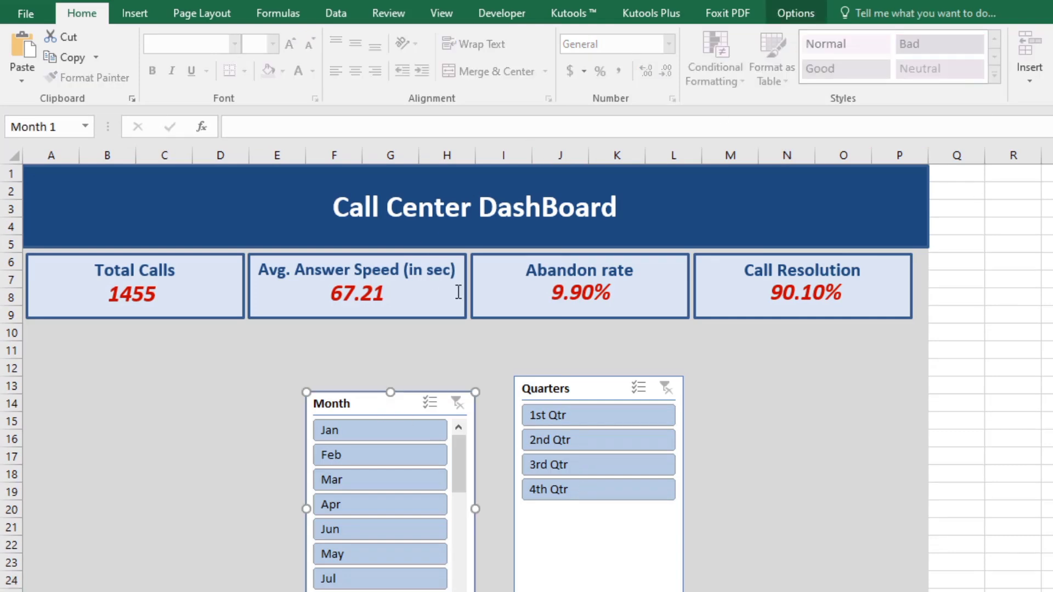
click(798, 11)
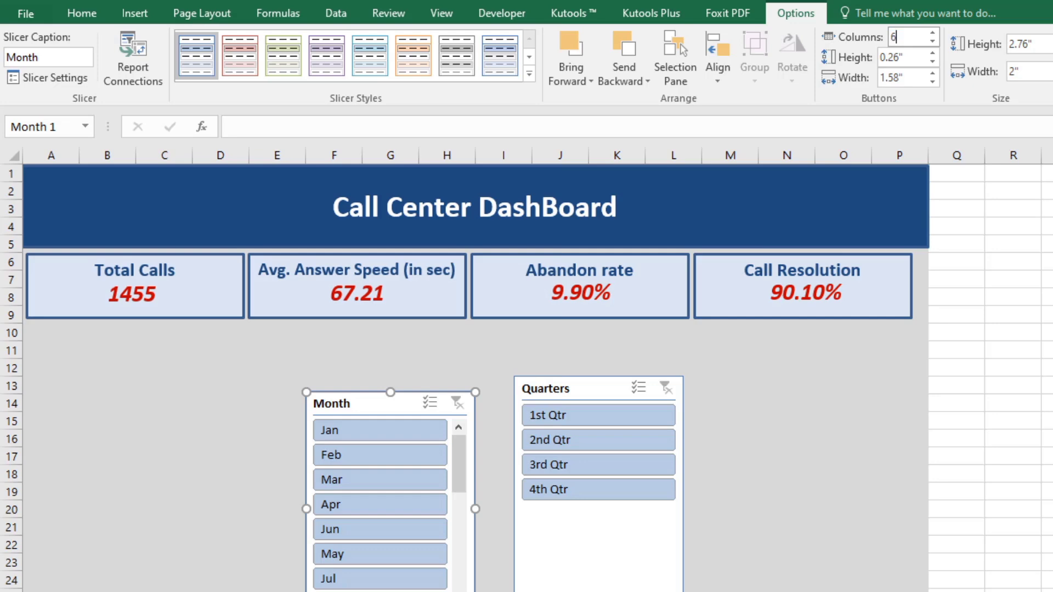
key(Return)
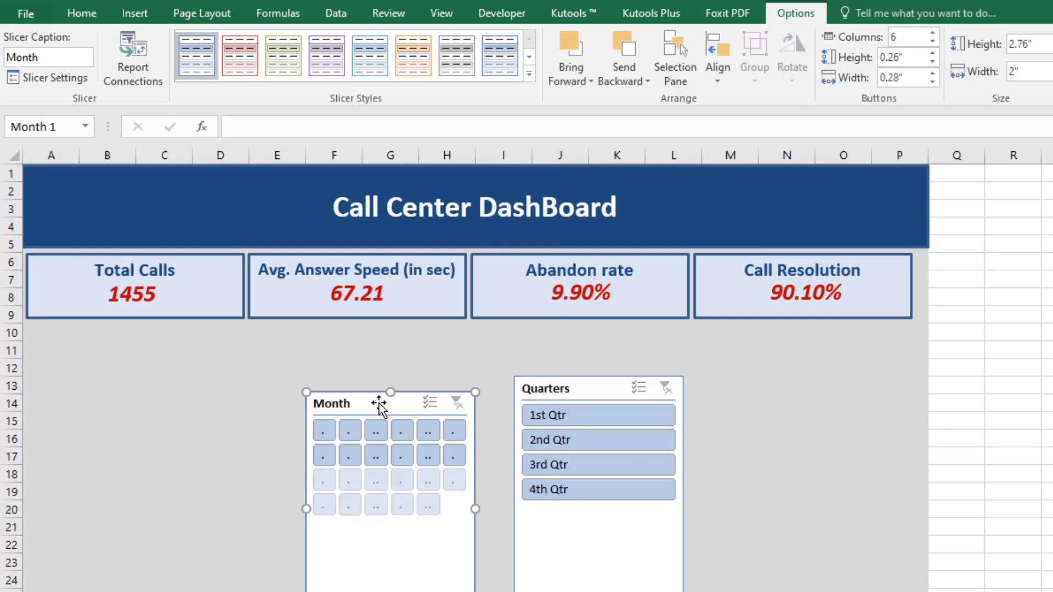
drag(379, 409, 99, 188)
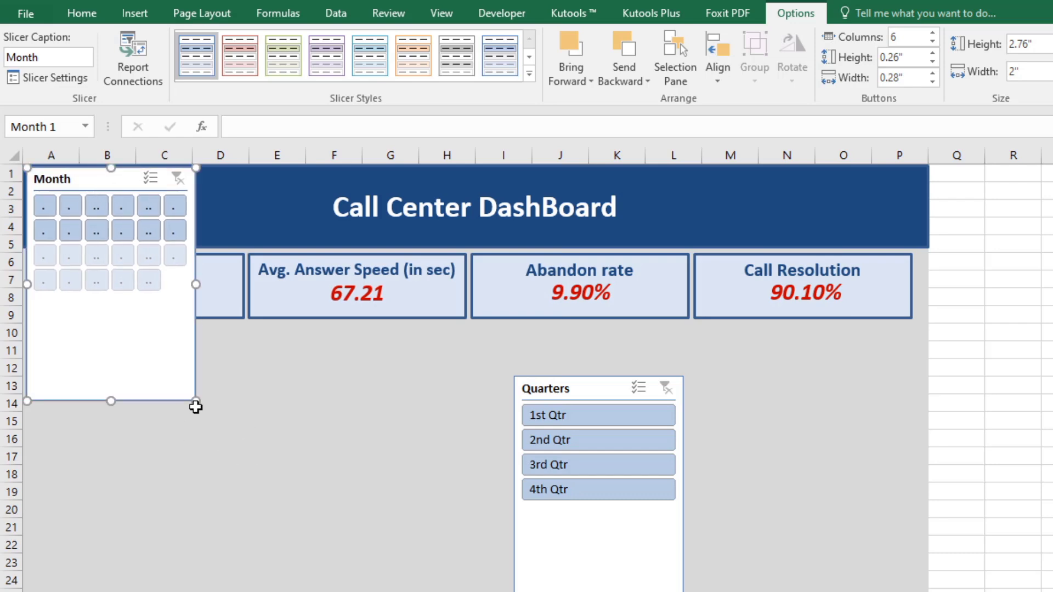
drag(196, 407, 322, 246)
click(210, 386)
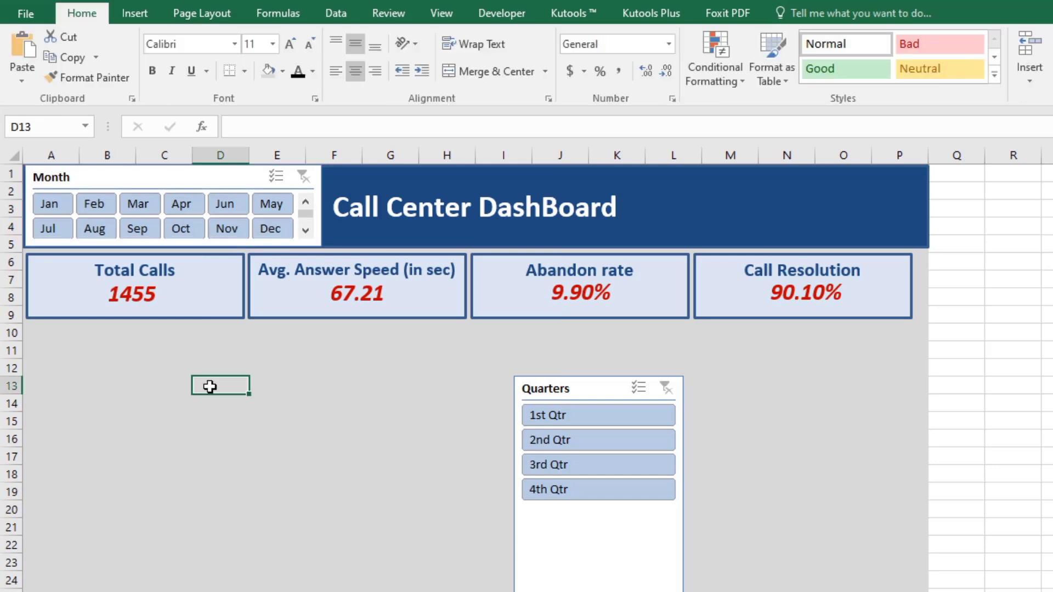
Set the Quarters slicer to 2 columns and fit it into the title banner over columns L to P.
drag(614, 391, 753, 178)
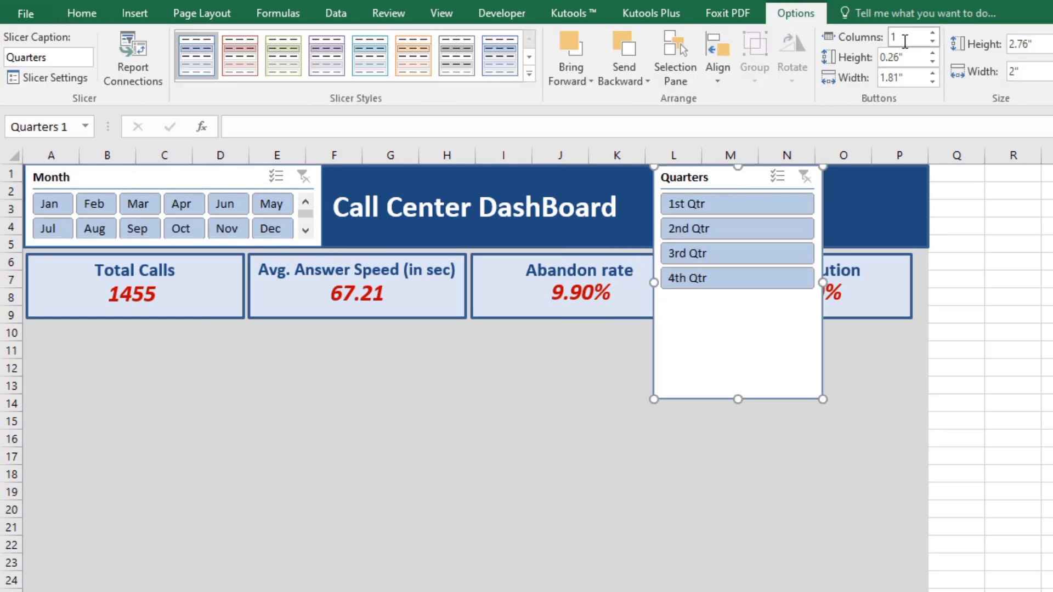
text(2)
key(Return)
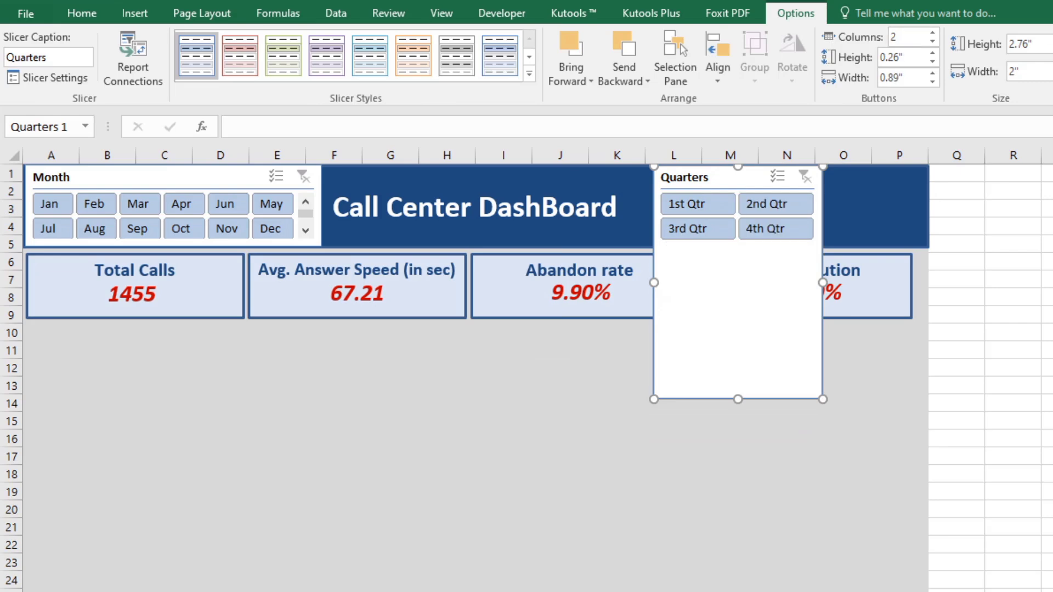
drag(742, 379, 777, 245)
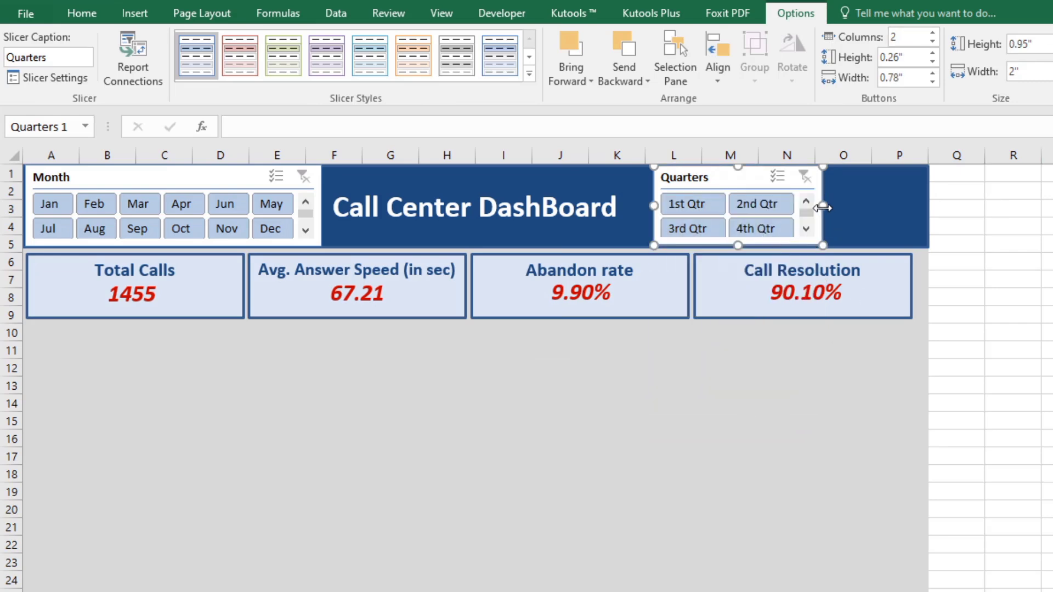
drag(822, 208, 921, 218)
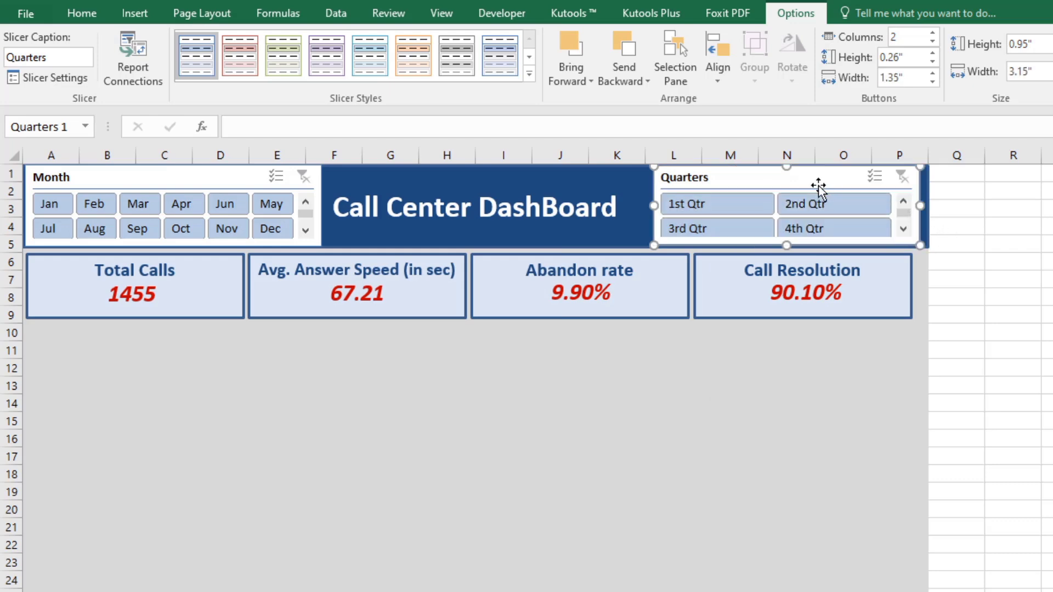
click(981, 384)
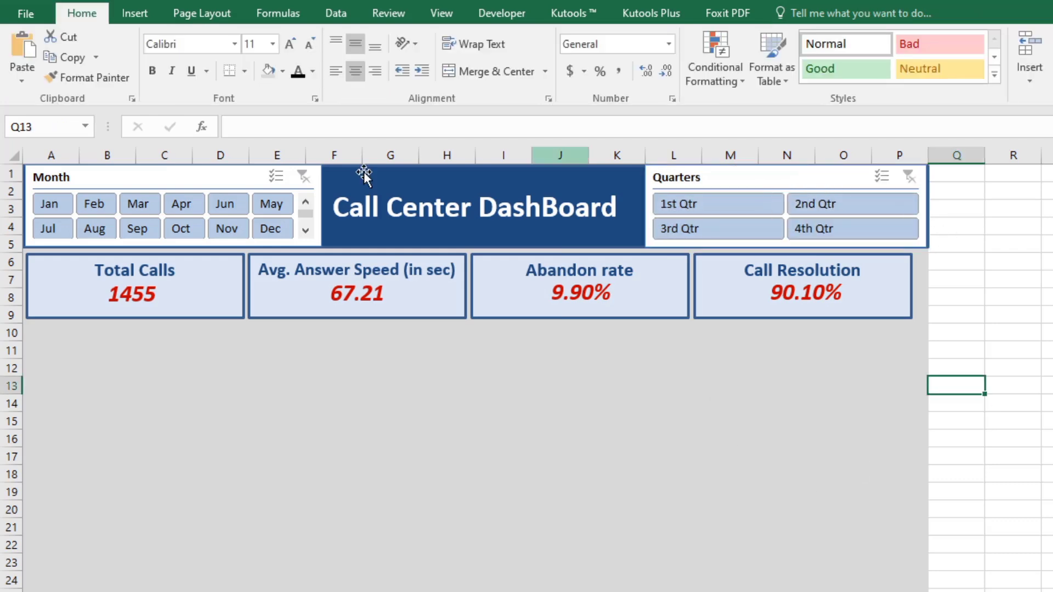
Apply the darker blue slicer style, the last one in the visible style row, to the Month slicer.
click(251, 244)
click(796, 14)
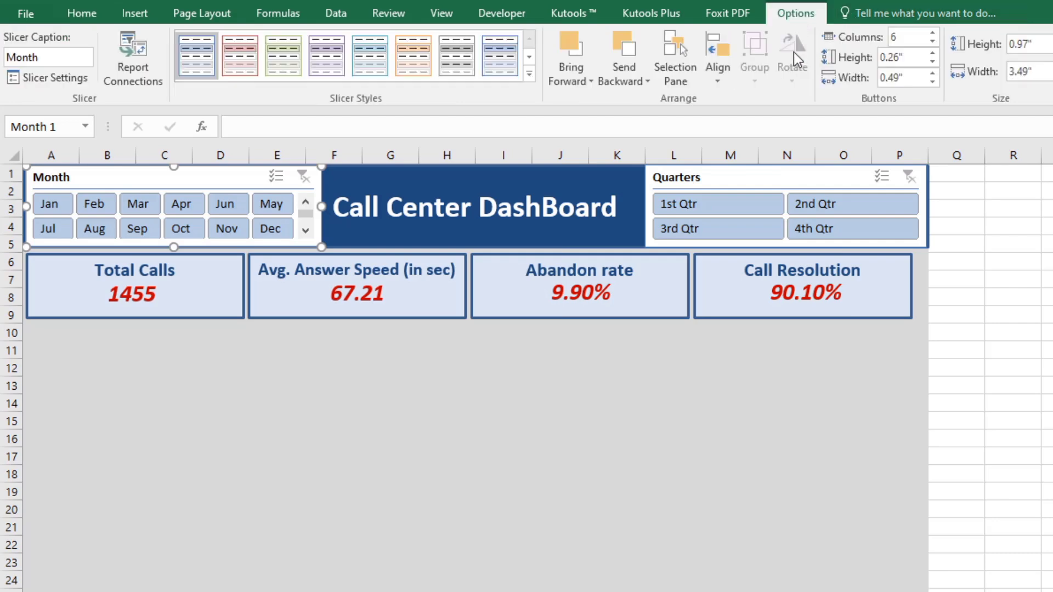
click(495, 68)
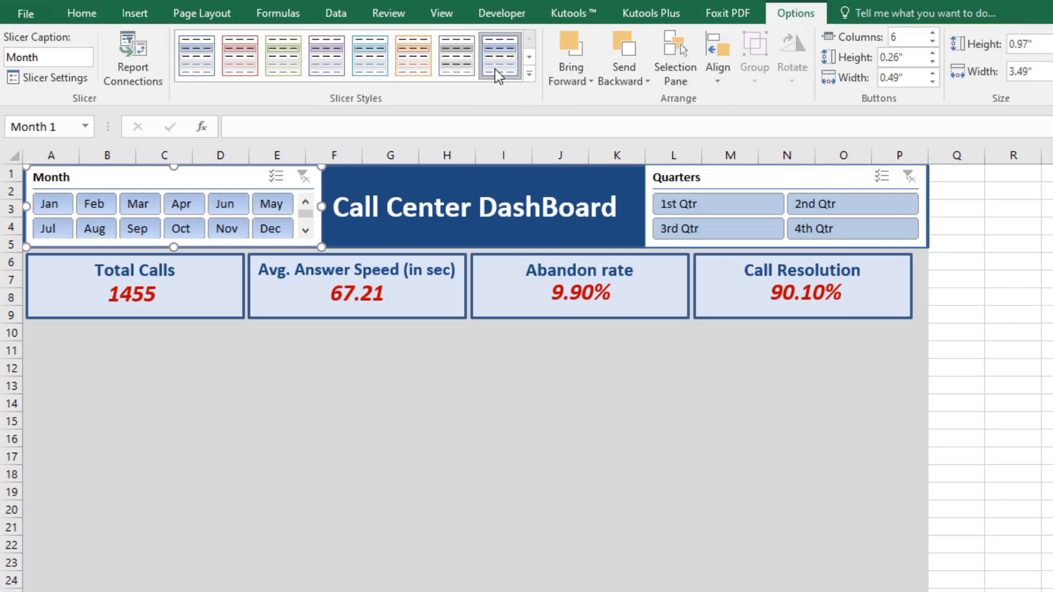
Apply the dark blue slicer style, the first in the Dark group, to both the Month and Quarters slicers.
click(529, 73)
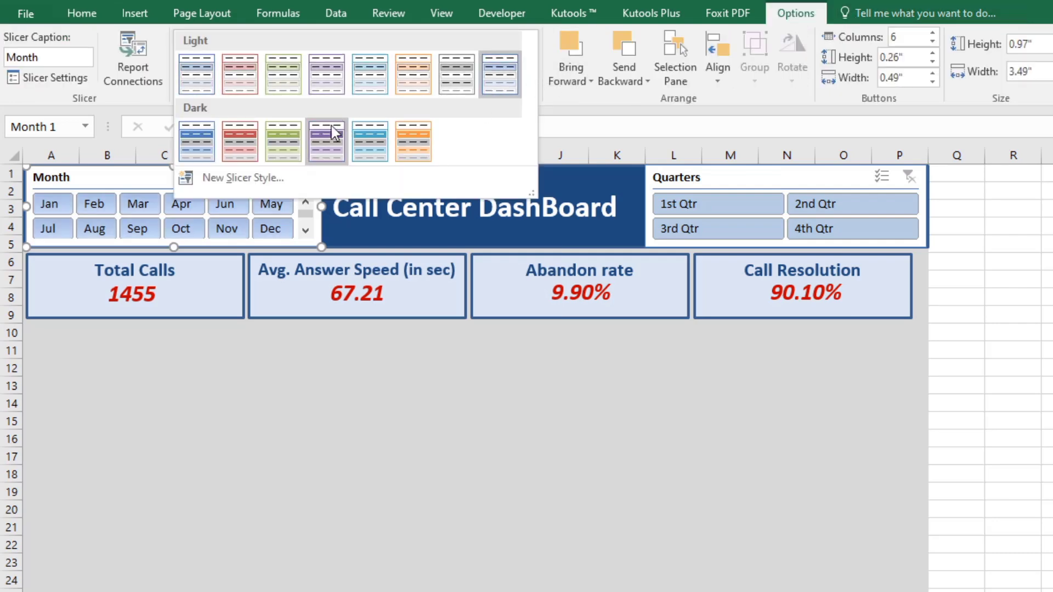
click(196, 141)
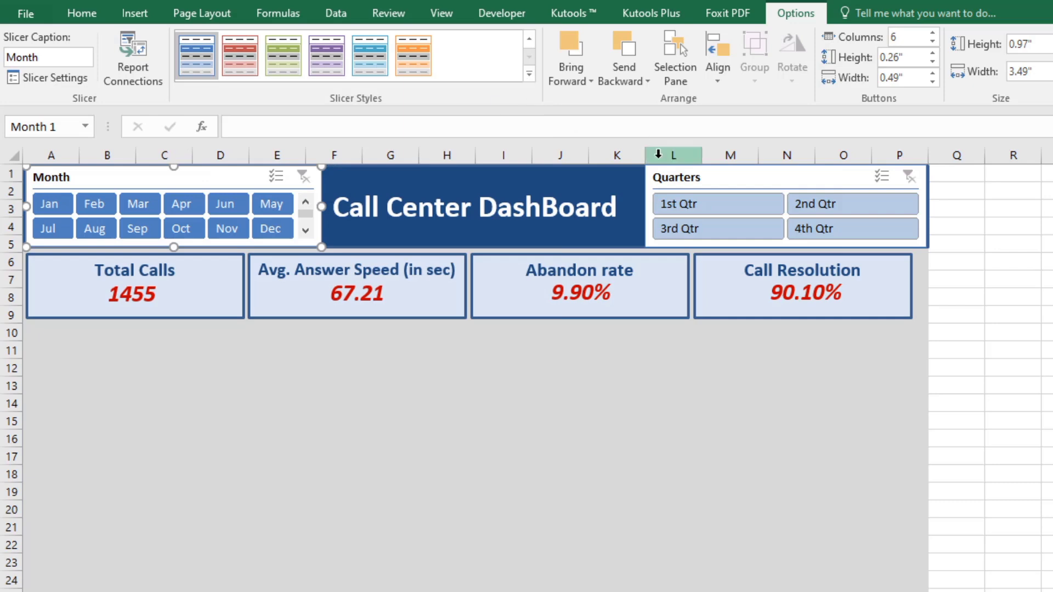
click(681, 179)
click(196, 68)
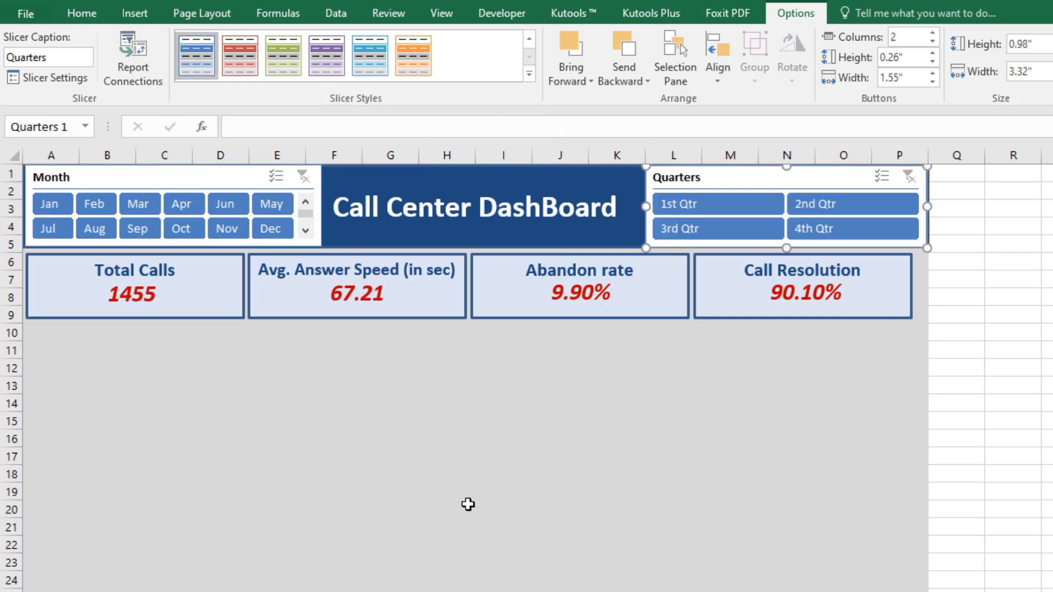
click(466, 505)
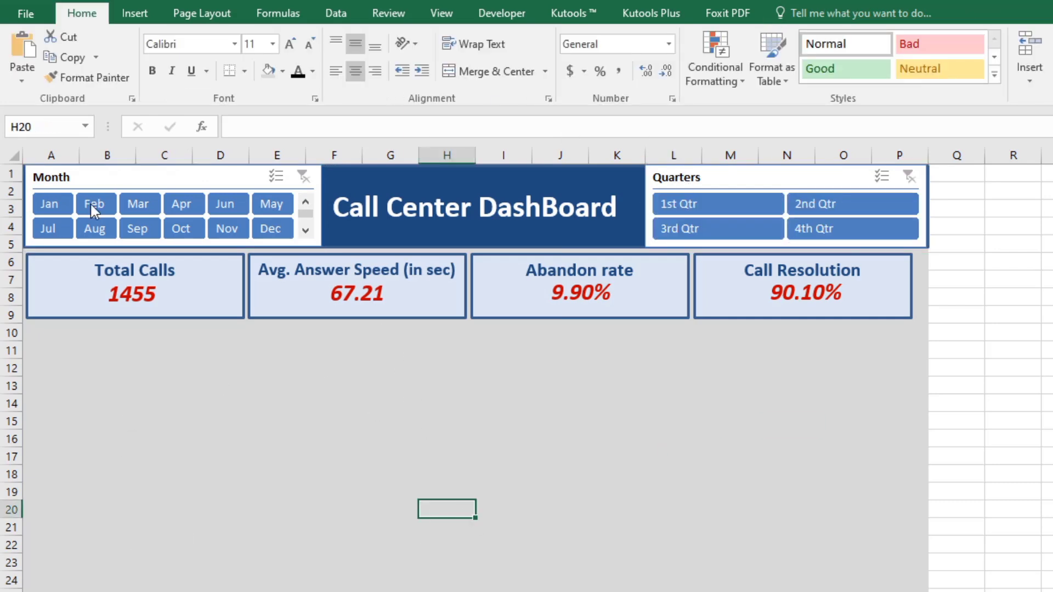
Test the Month slicer by filtering the dashboard to Jan, Mar and Jun in turn, then clear the month filter.
click(41, 209)
click(151, 211)
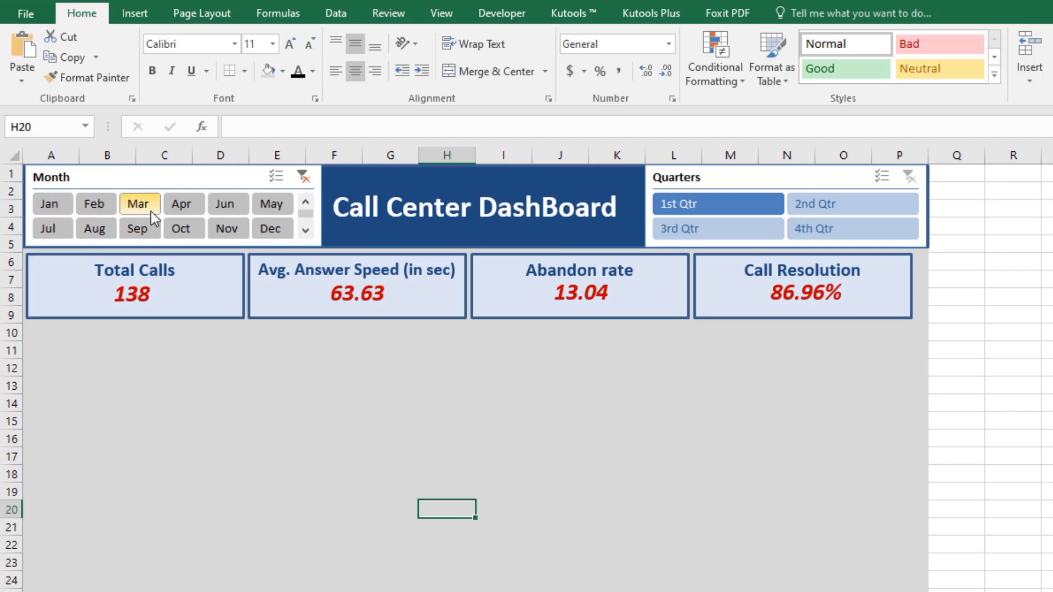
click(236, 205)
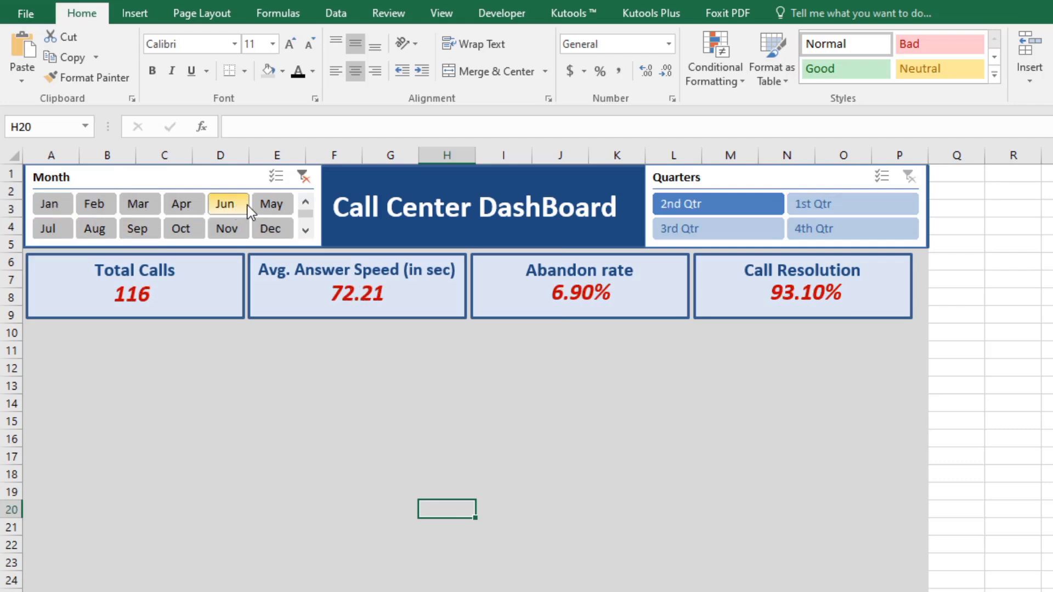
click(301, 177)
Test the Quarters slicer by filtering the dashboard to each of the four quarters in turn, then clear the quarter filter.
click(755, 200)
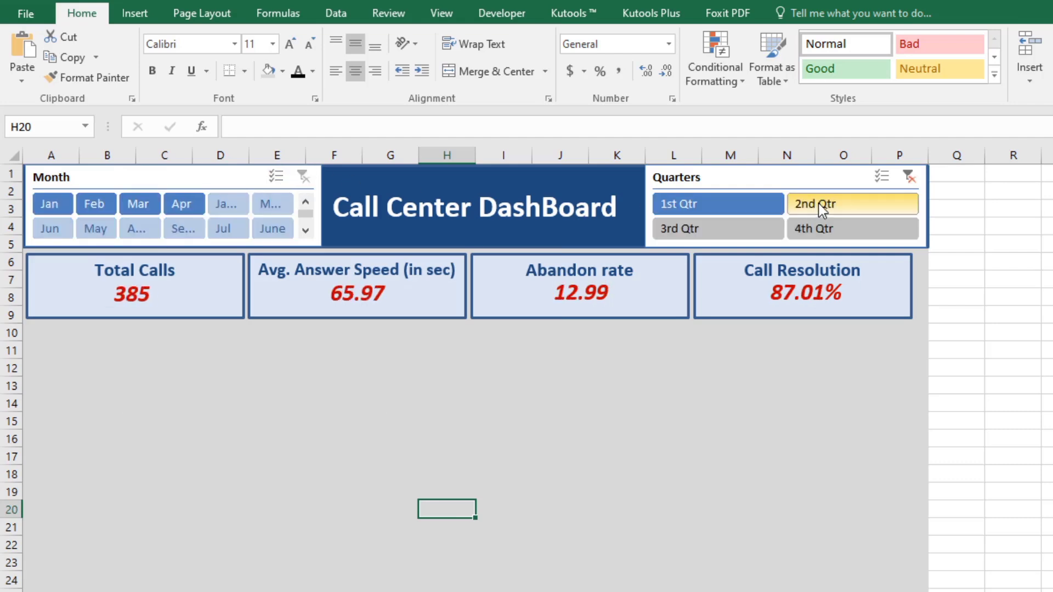
click(818, 203)
click(703, 234)
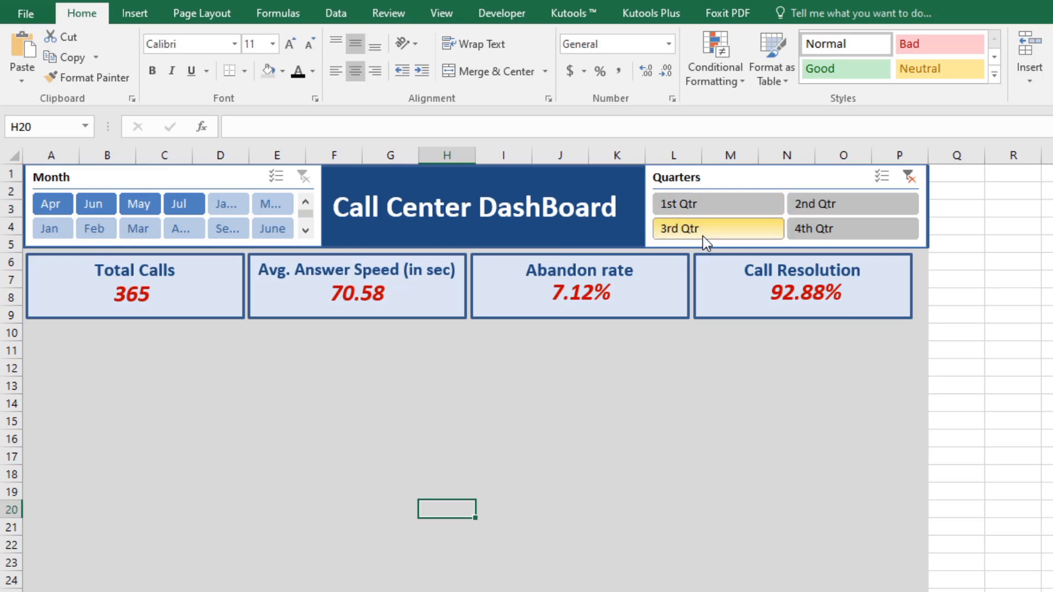
click(800, 233)
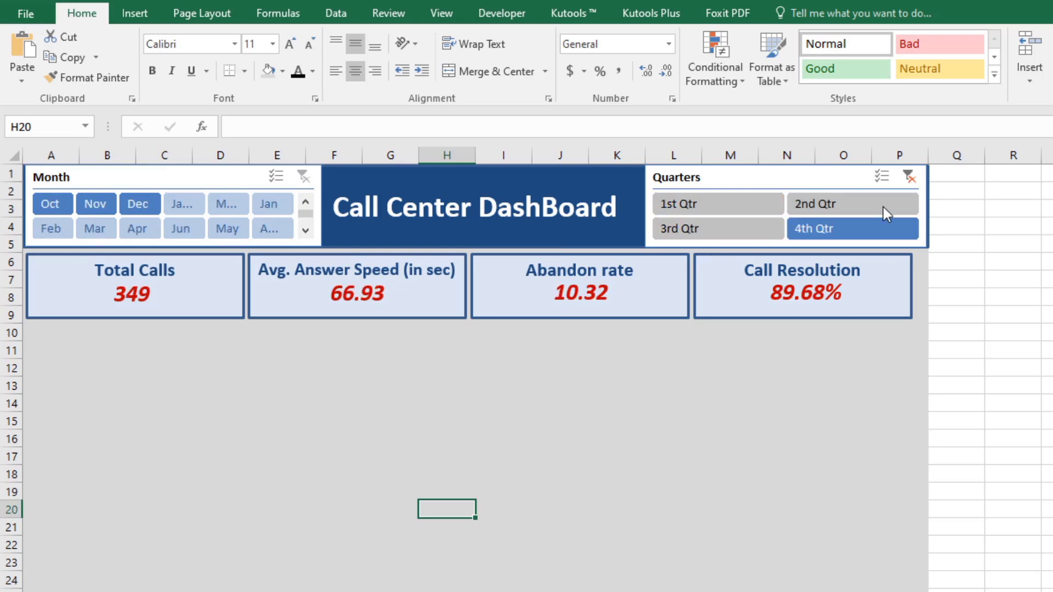
click(913, 179)
click(482, 476)
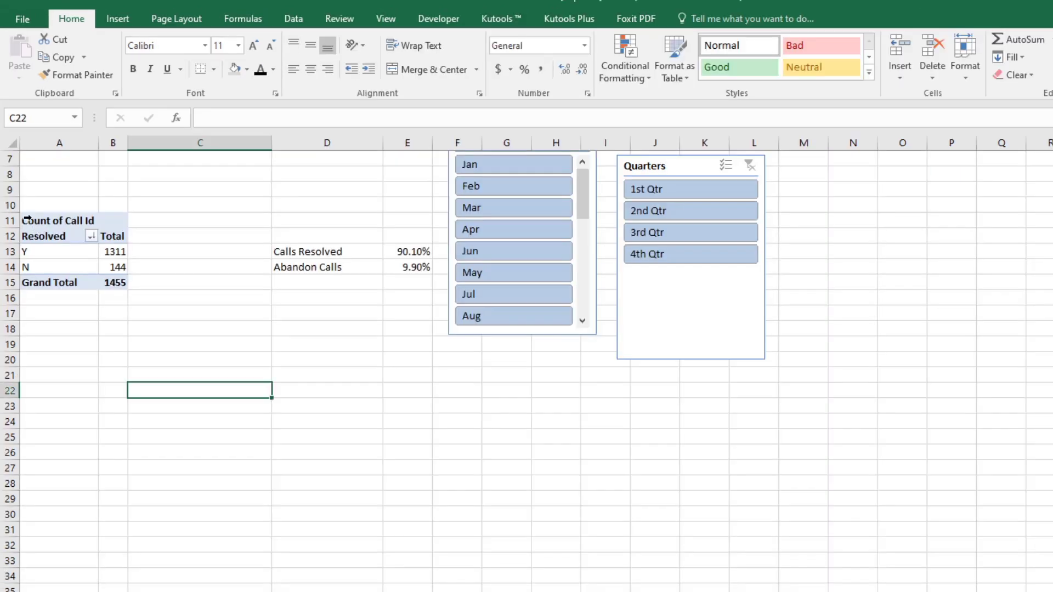
Copy the PivotTable of call counts by Resolved in A11:B15 and paste it at A22 on the same sheet.
drag(33, 219, 112, 282)
right_click(31, 217)
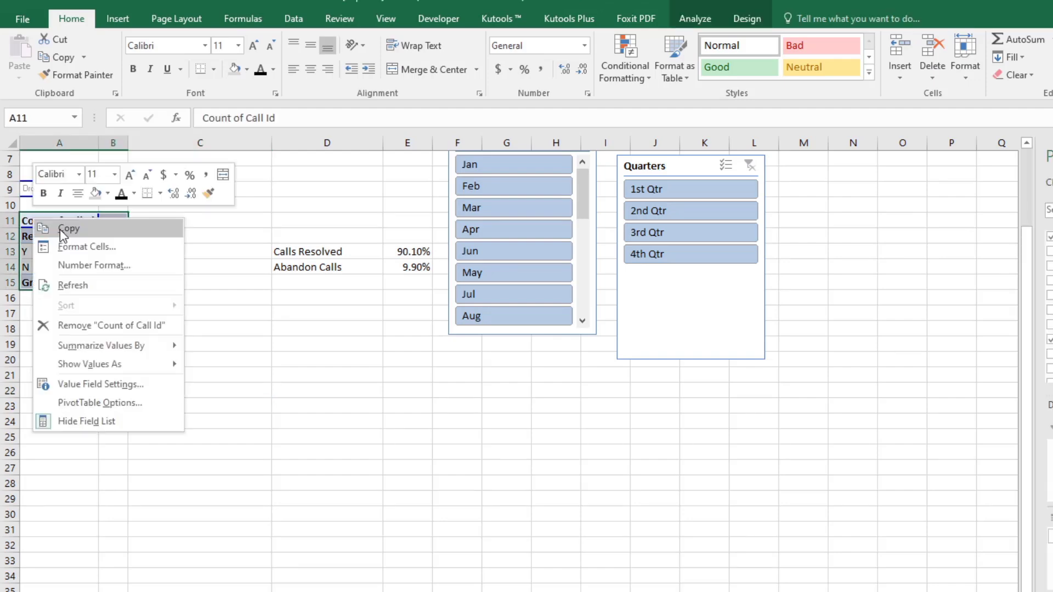
click(68, 228)
right_click(52, 388)
click(77, 125)
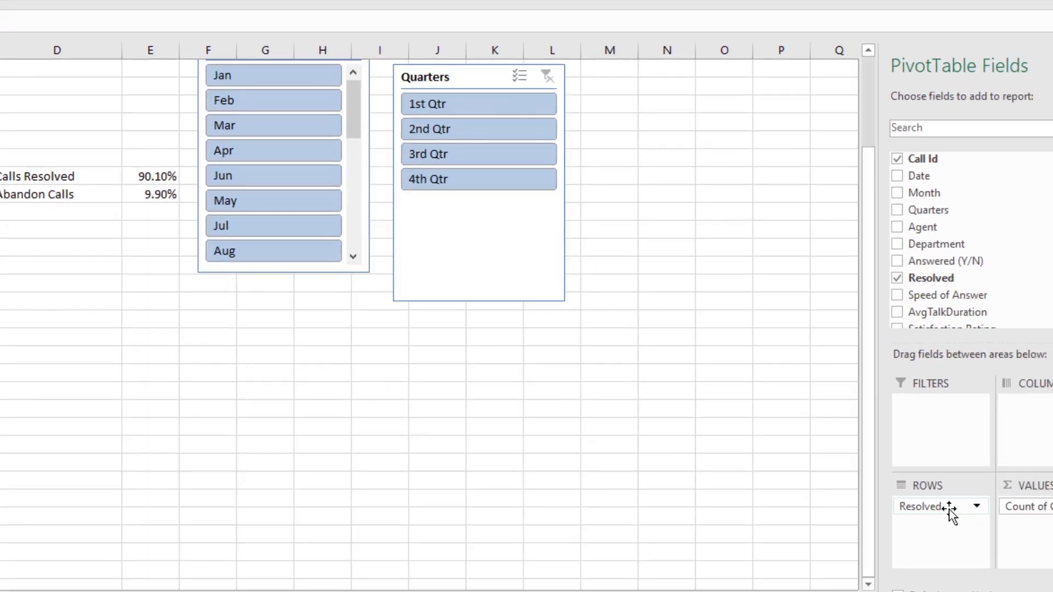
Rearrange the copied PivotTable to list Agent in rows with Resolved as the report filter, set to Y only.
drag(947, 507, 855, 397)
drag(856, 194, 877, 502)
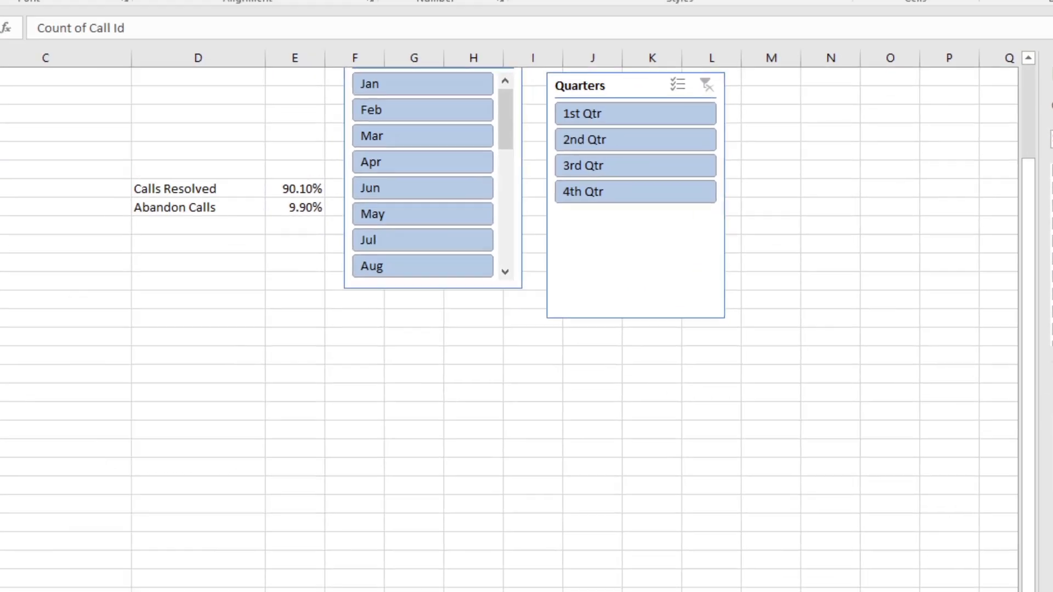
click(153, 351)
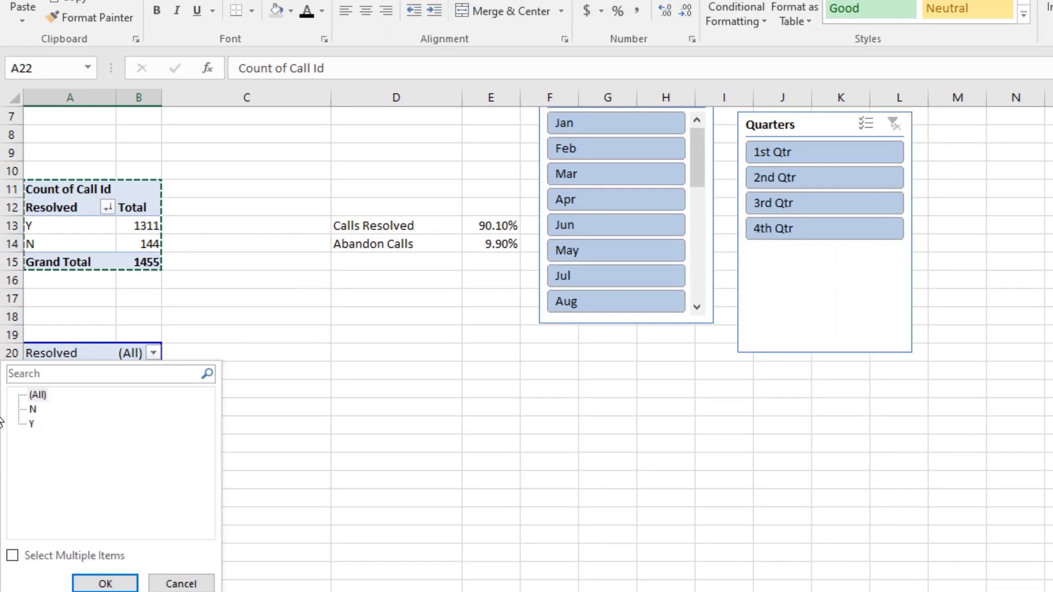
click(25, 555)
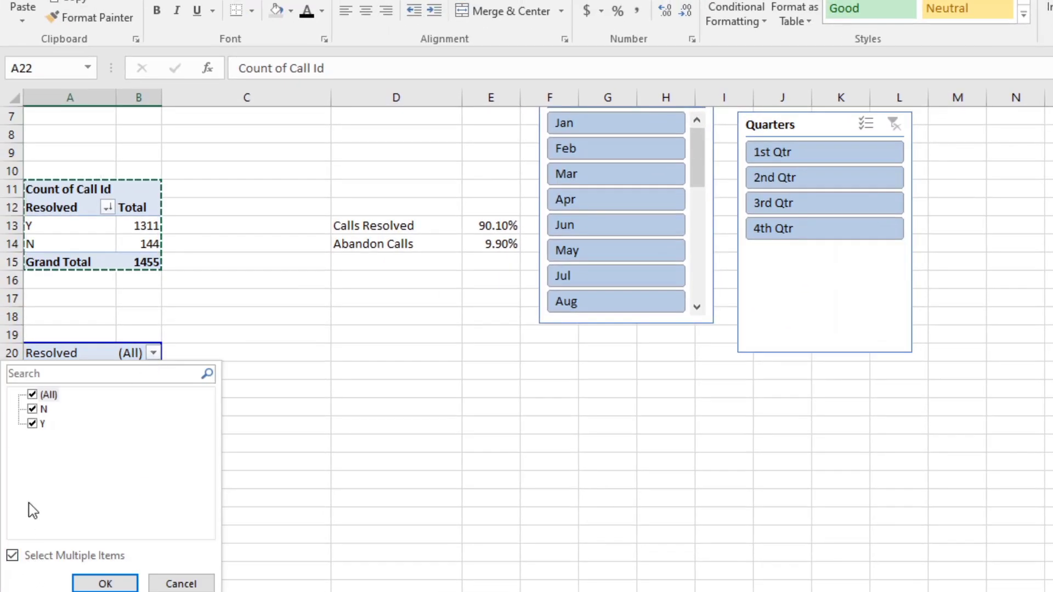
click(32, 409)
click(105, 584)
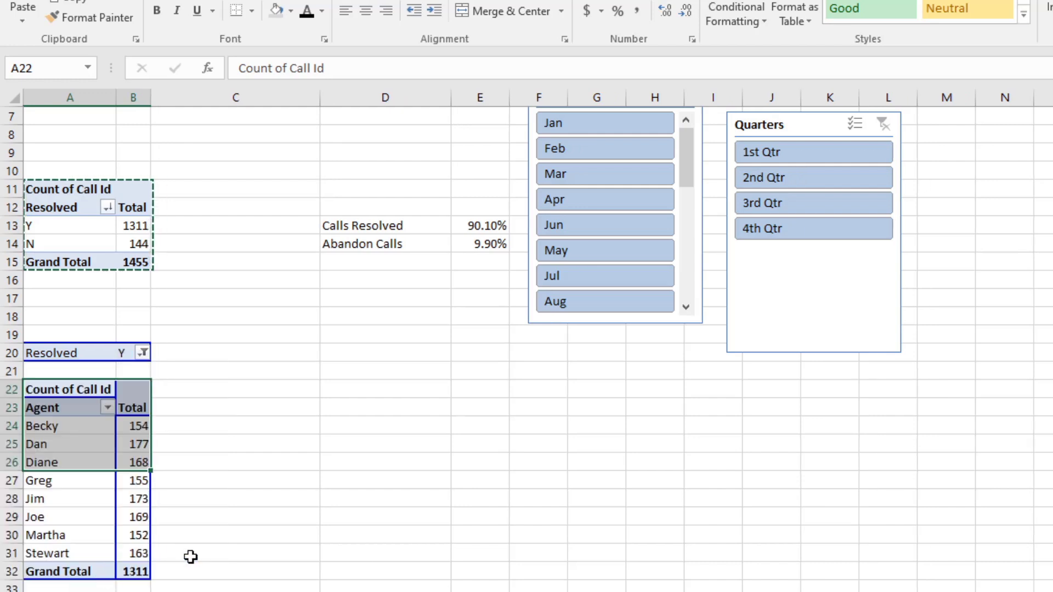
Sort the agents in the new PivotTable by call count from largest to smallest.
scroll(288, 484, down, 2)
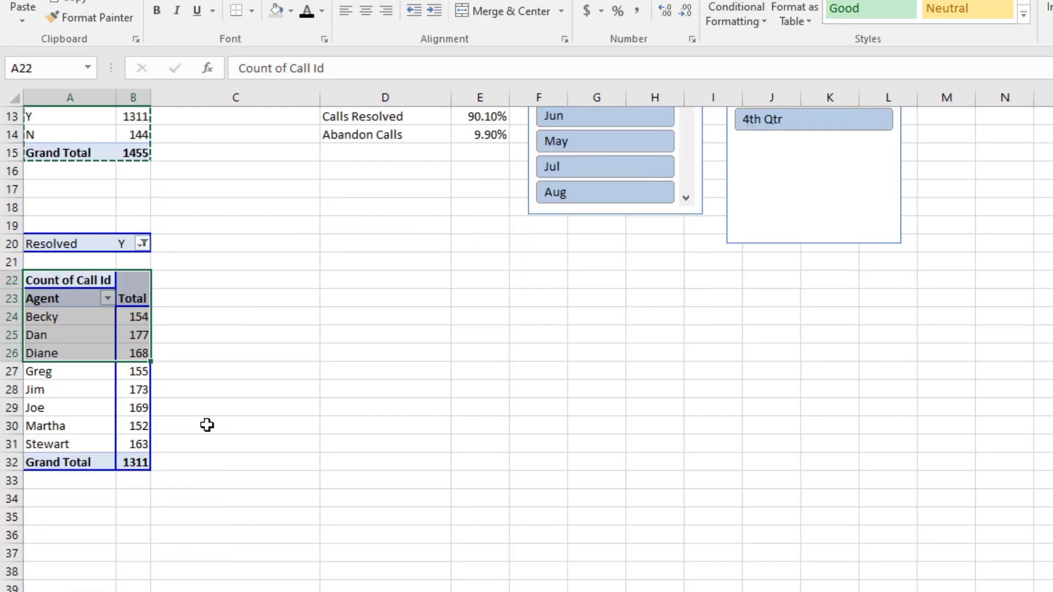
scroll(207, 425, down, 1)
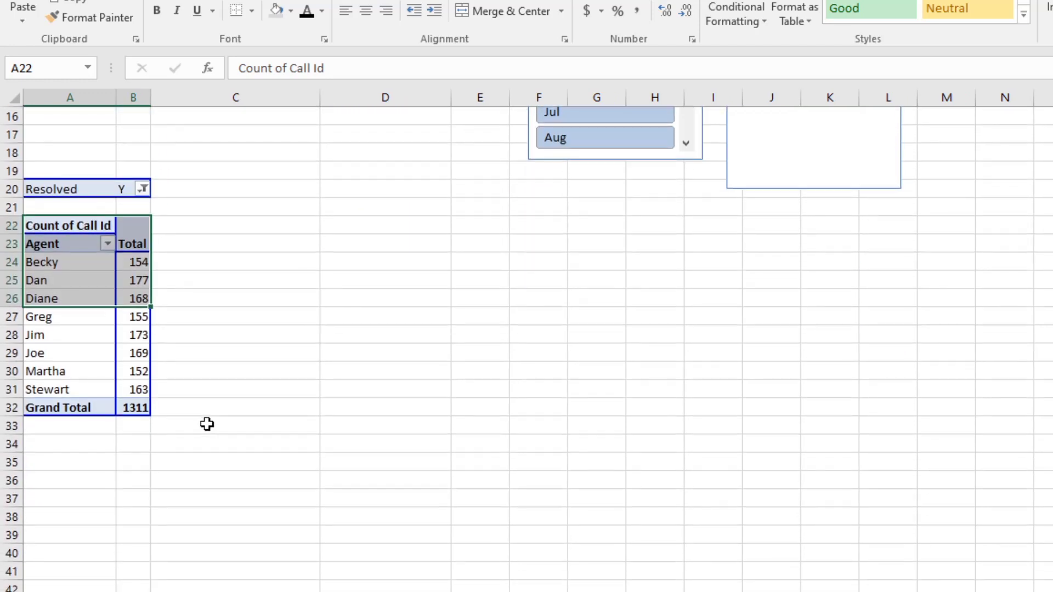
mouse_move(205, 354)
mouse_down()
mouse_move(205, 333)
mouse_move(204, 353)
mouse_up()
click(66, 263)
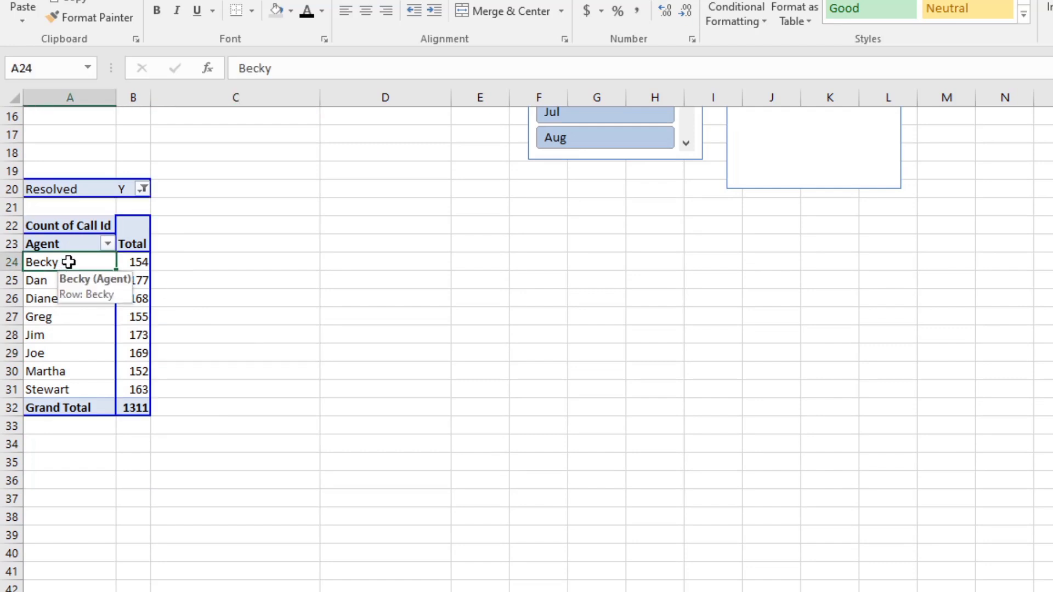
click(137, 261)
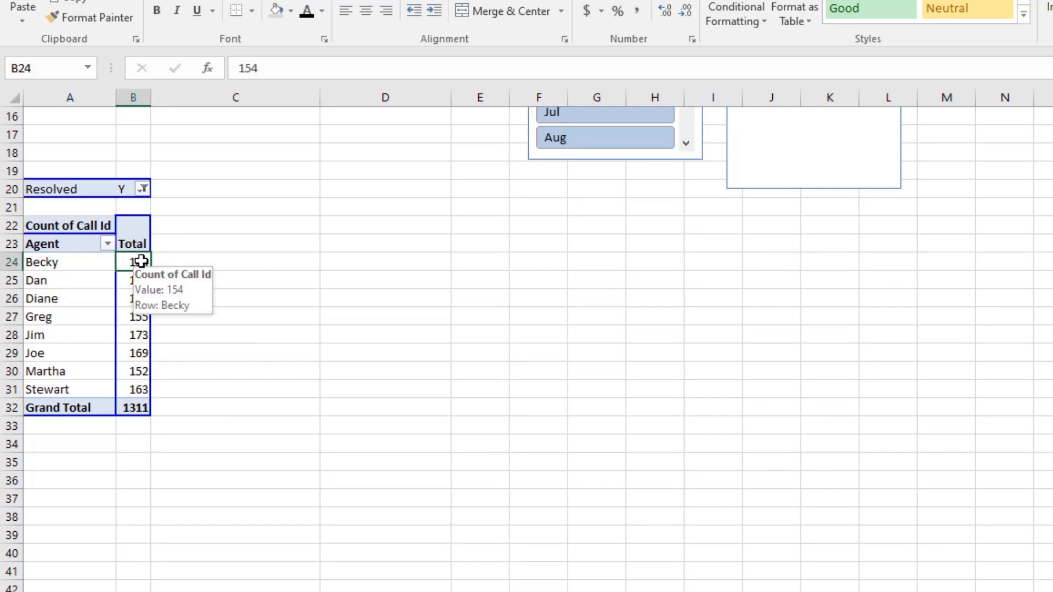
right_click(136, 262)
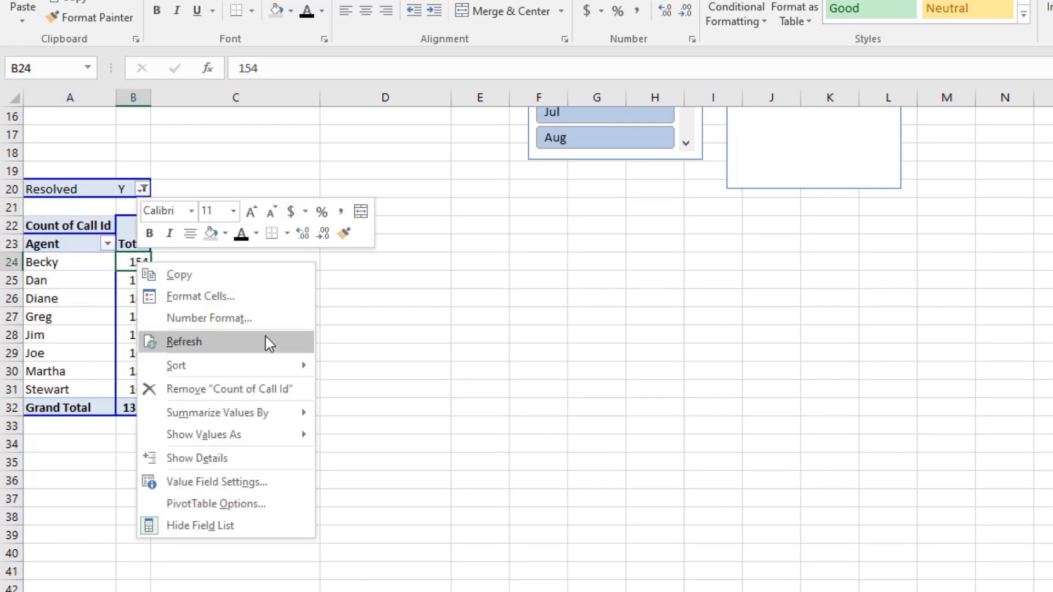
mouse_move(261, 366)
click(383, 390)
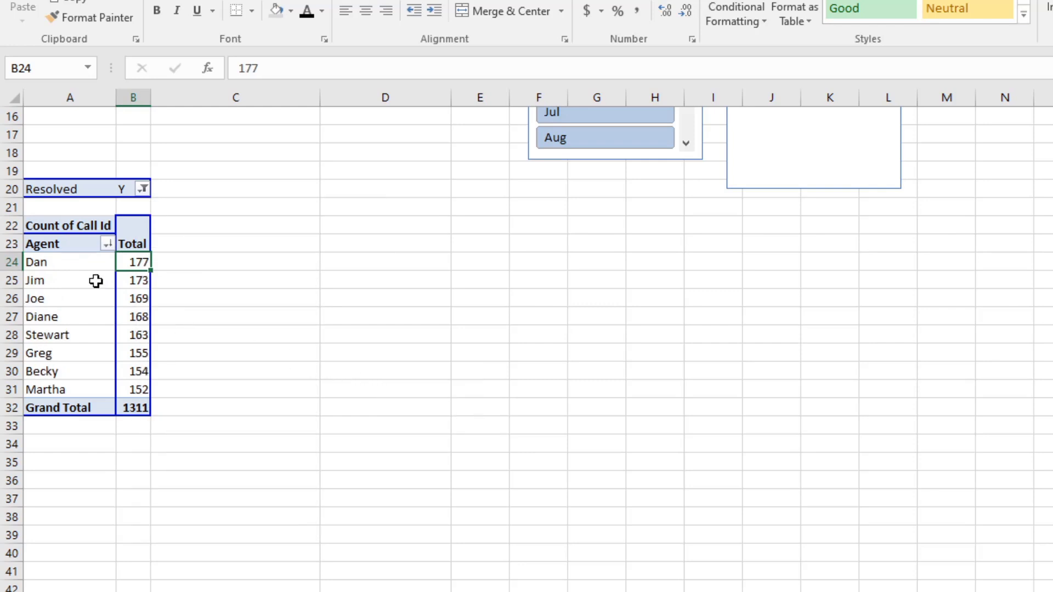
Copy the sorted agent names from A24:A31 and paste them into D23:D30.
drag(76, 264, 99, 390)
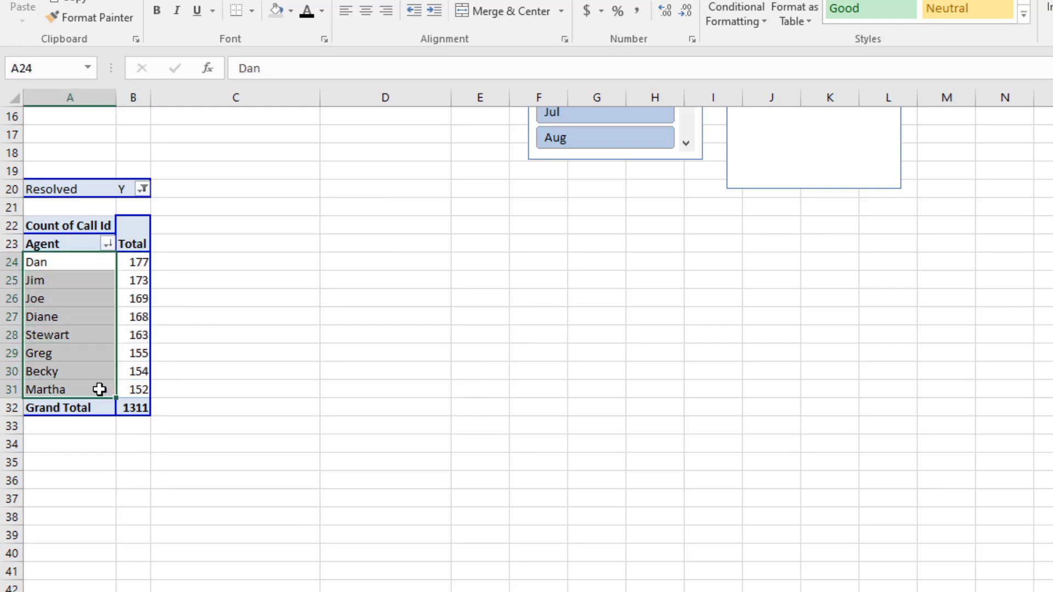
right_click(100, 390)
click(143, 80)
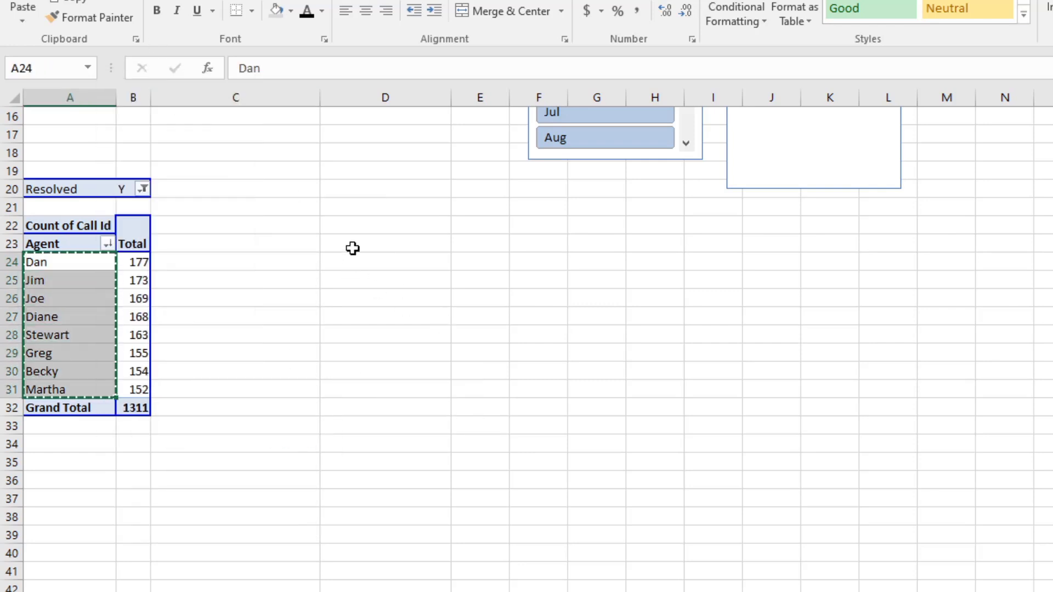
right_click(387, 253)
click(430, 324)
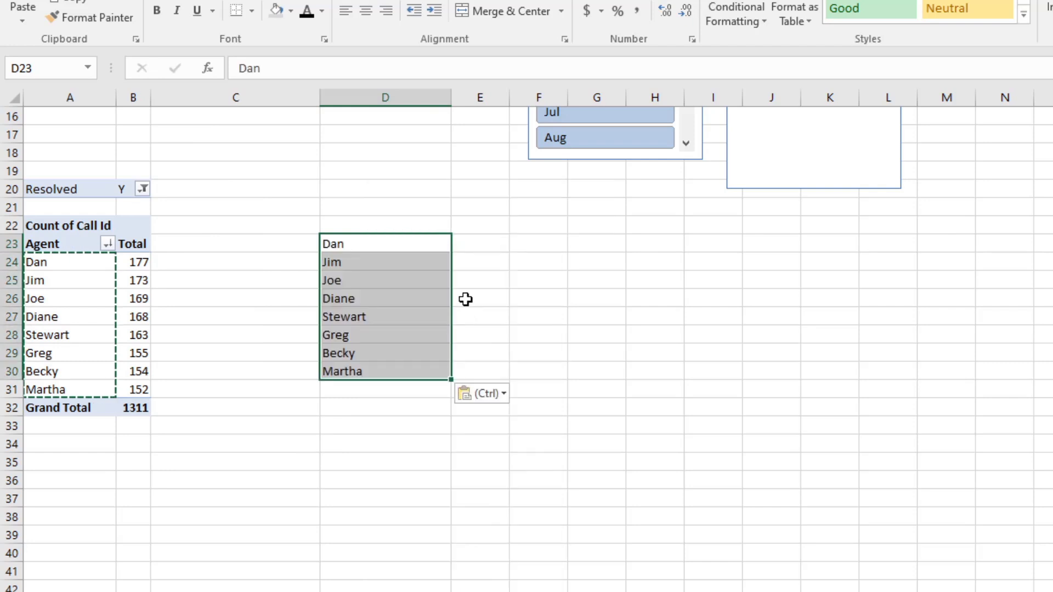
In E23, enter a GETPIVOTDATA formula dividing the first agent's call count in B24 by the grand total in B32.
click(481, 246)
text(=)
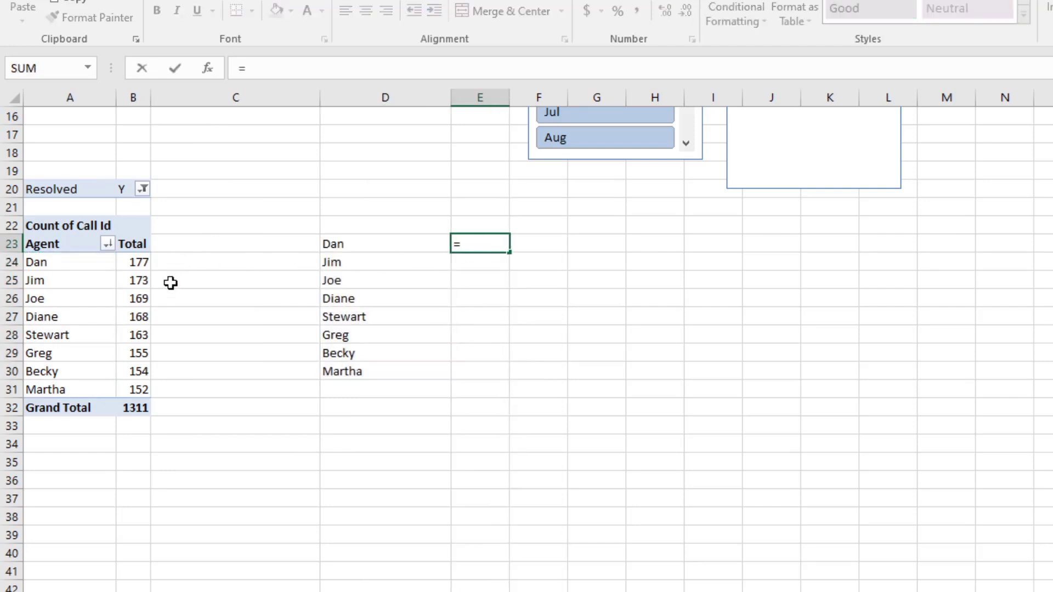
click(139, 265)
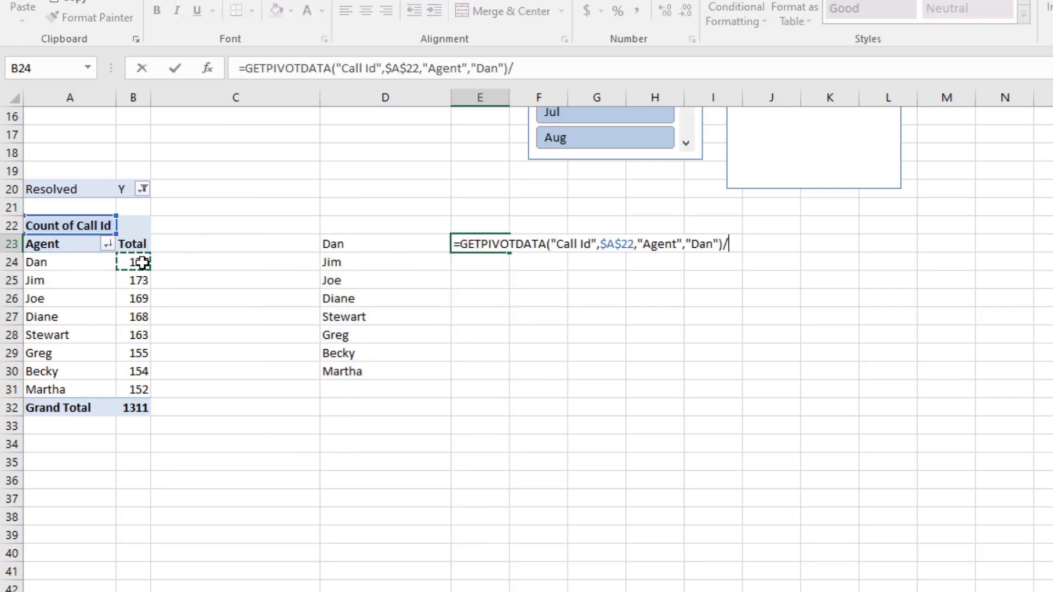
click(128, 407)
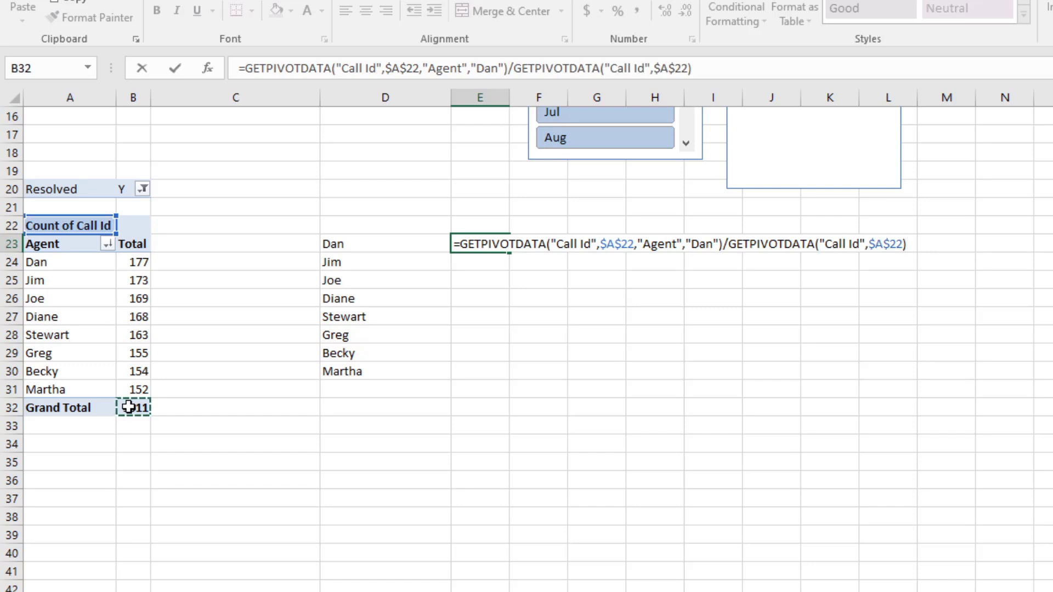
key(Return)
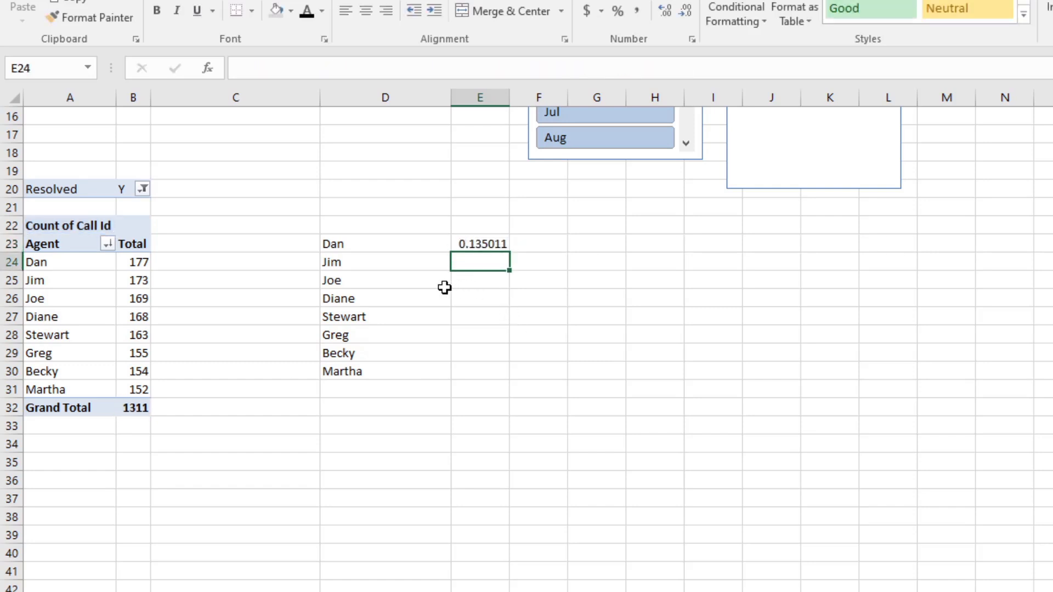
In E24, enter a GETPIVOTDATA formula dividing the second agent's call count in B25 by the grand total in B32.
text(=)
click(138, 280)
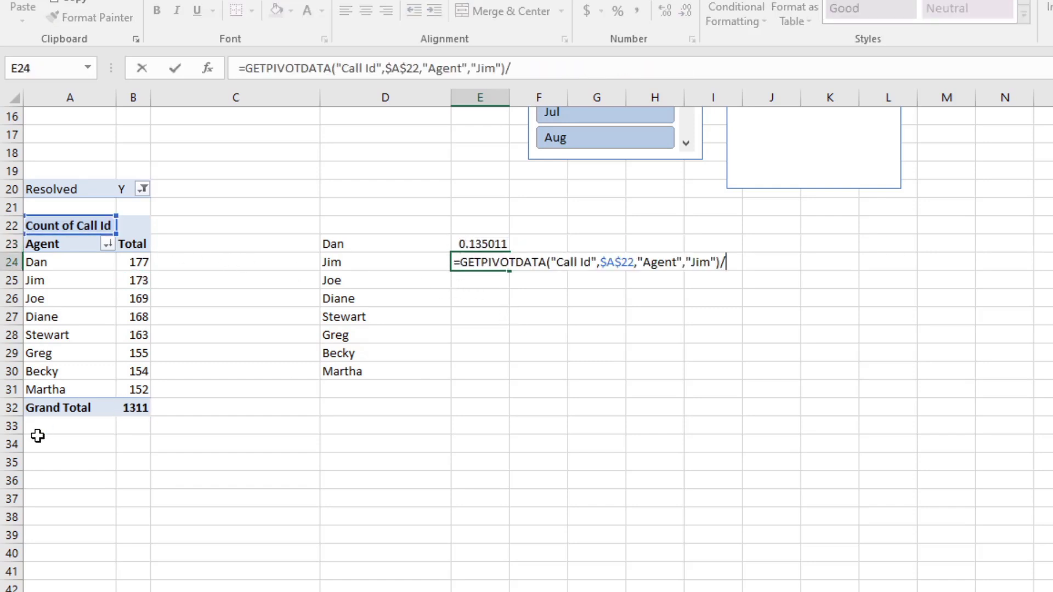
text(/)
click(130, 407)
key(Return)
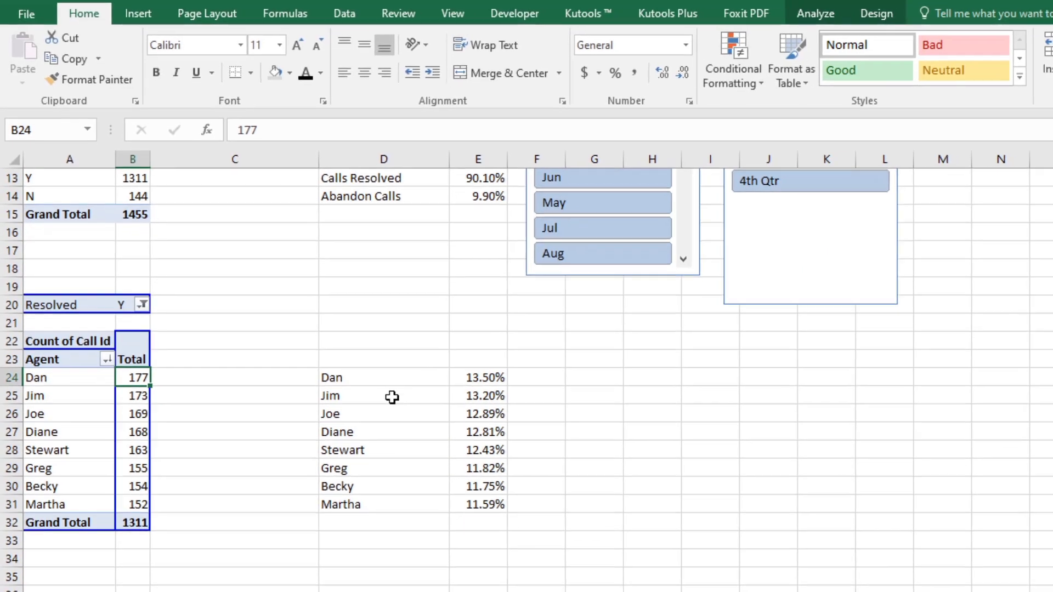
Insert a 3-D clustered bar chart from the agent percentages in D24:E31 and add data labels to it.
drag(376, 357, 482, 477)
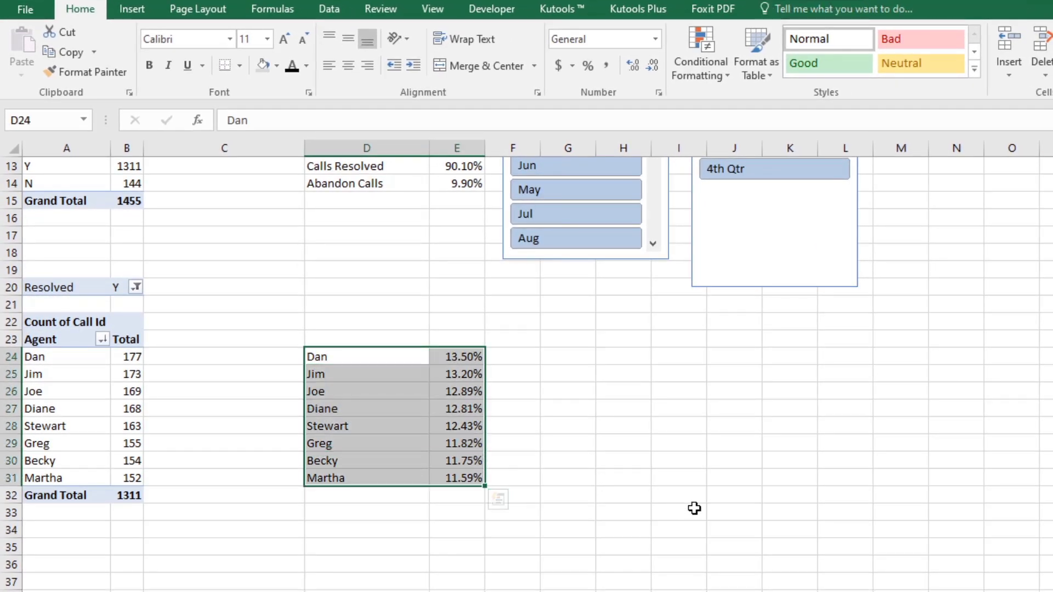
click(605, 456)
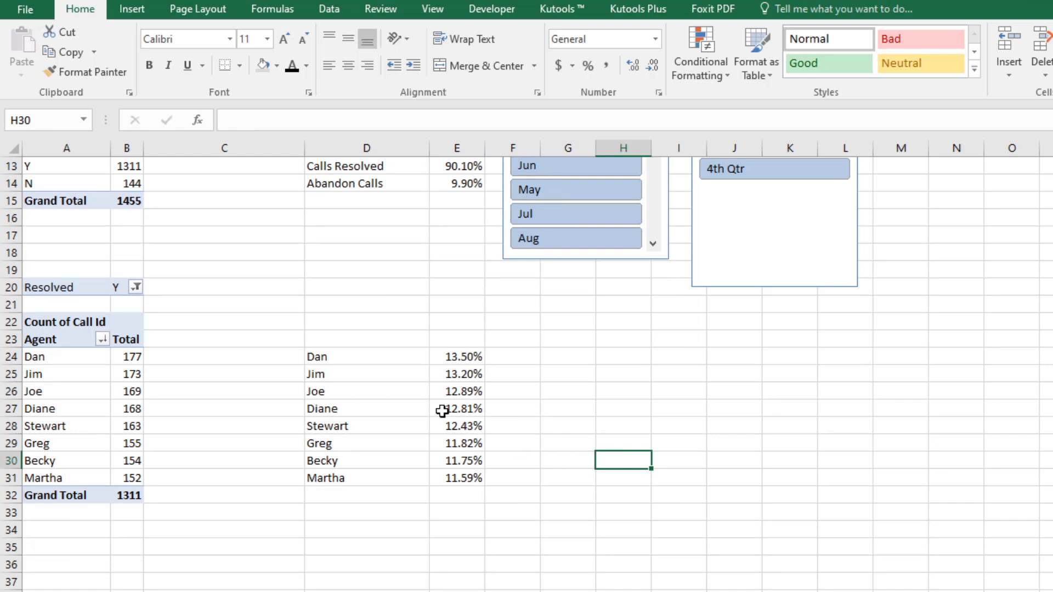
drag(379, 354, 473, 479)
click(133, 10)
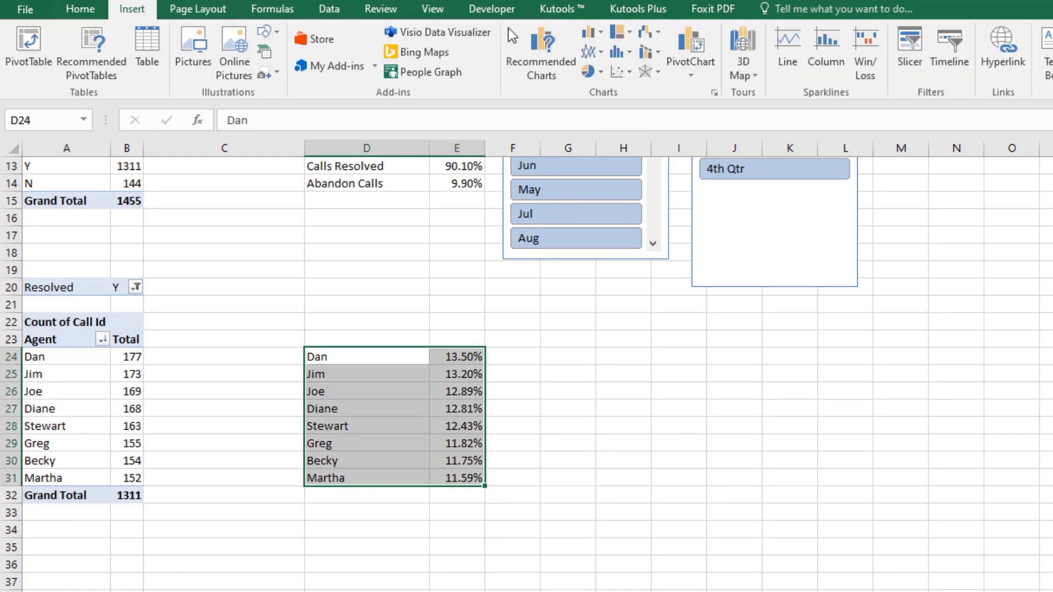
click(603, 37)
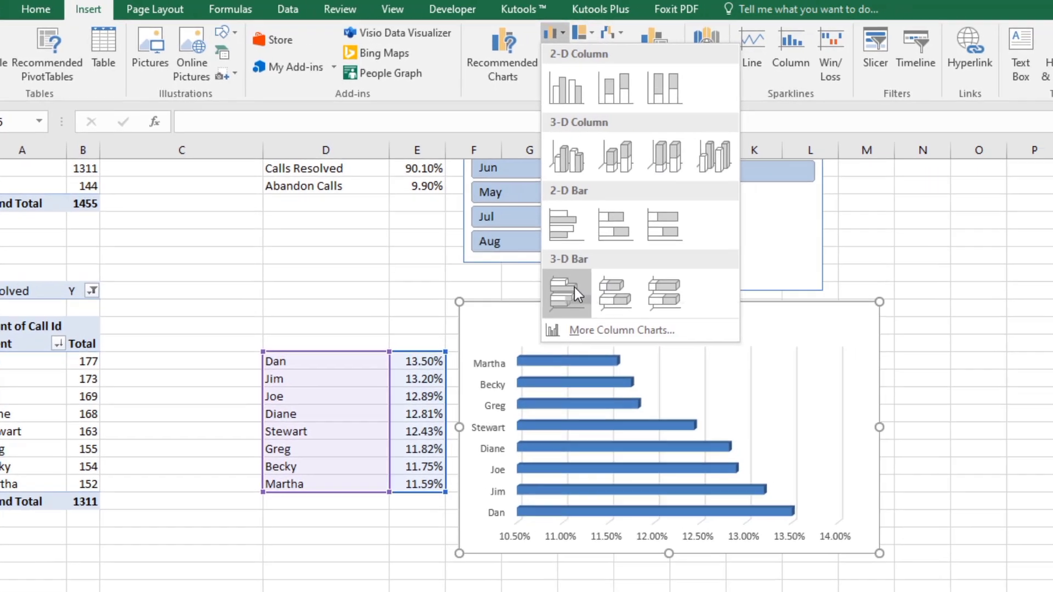
click(574, 287)
click(830, 321)
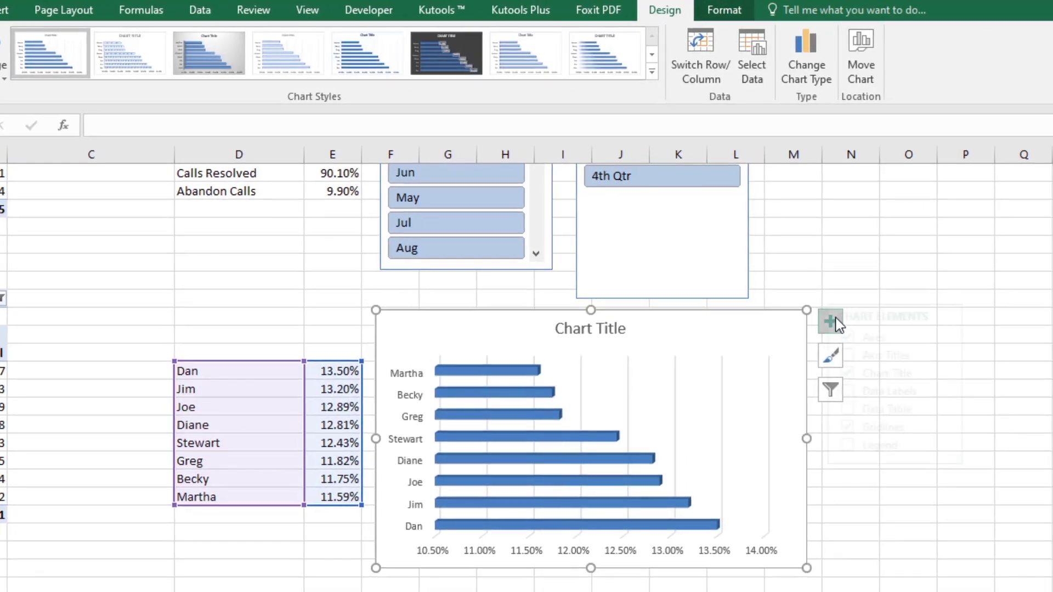
click(874, 390)
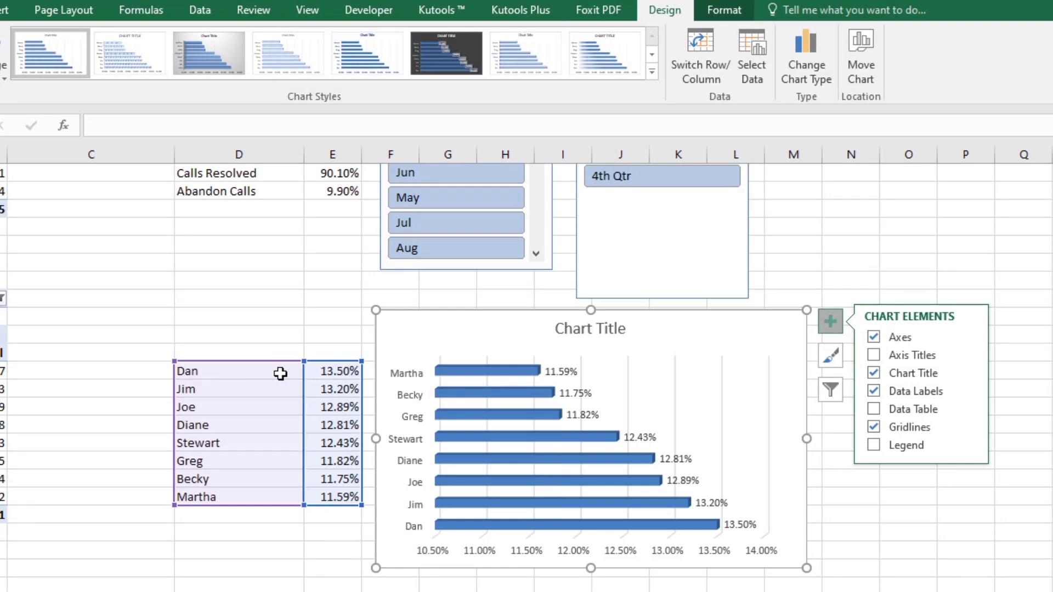
Sort D24:E31 by Column E values from smallest to largest.
drag(280, 374, 346, 497)
key(alt+h)
key(s)
key(u)
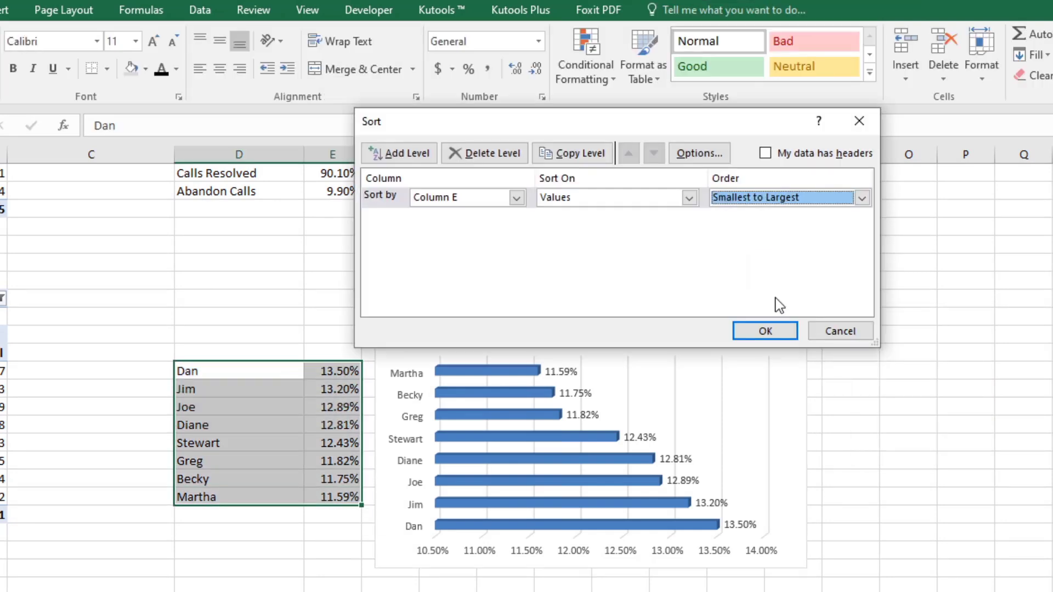
click(765, 330)
click(858, 427)
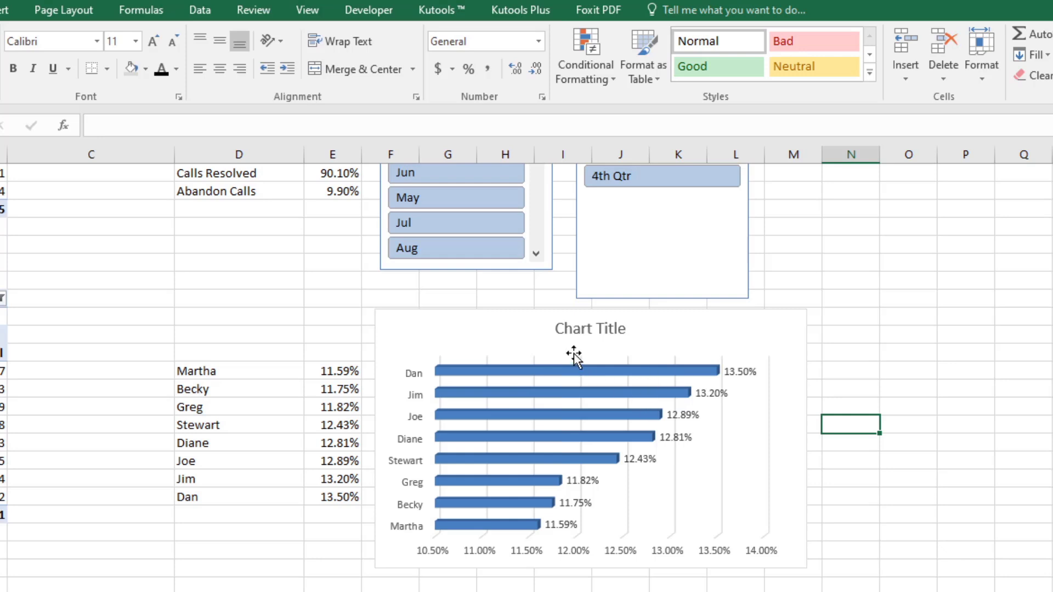
Replace the bar chart's placeholder title with "Calls Resolved %".
click(574, 327)
click(573, 329)
double_click(581, 330)
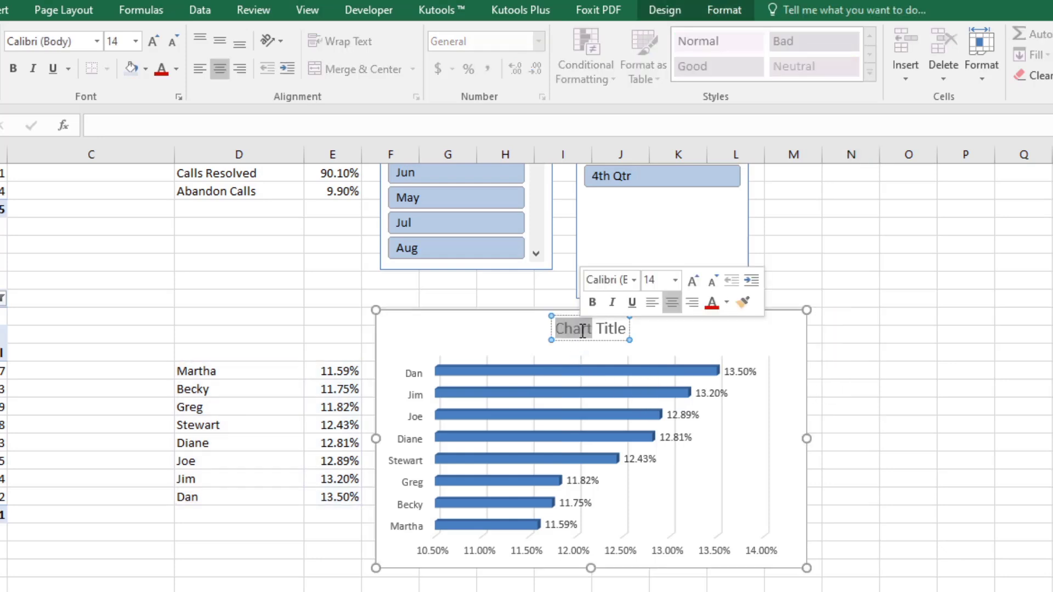
triple_click(583, 331)
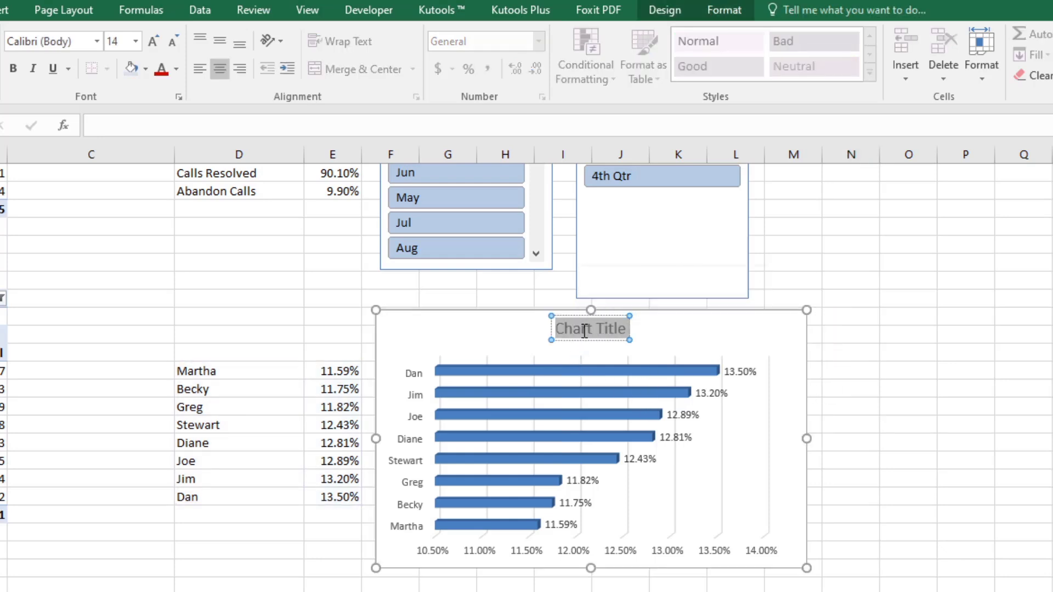
text(Calls)
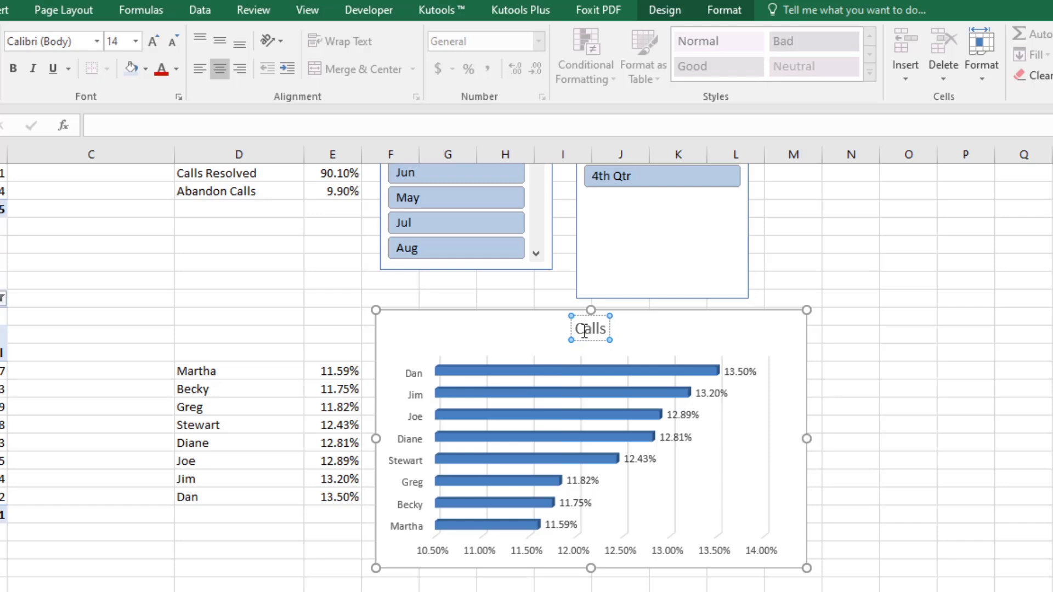
text(Resol)
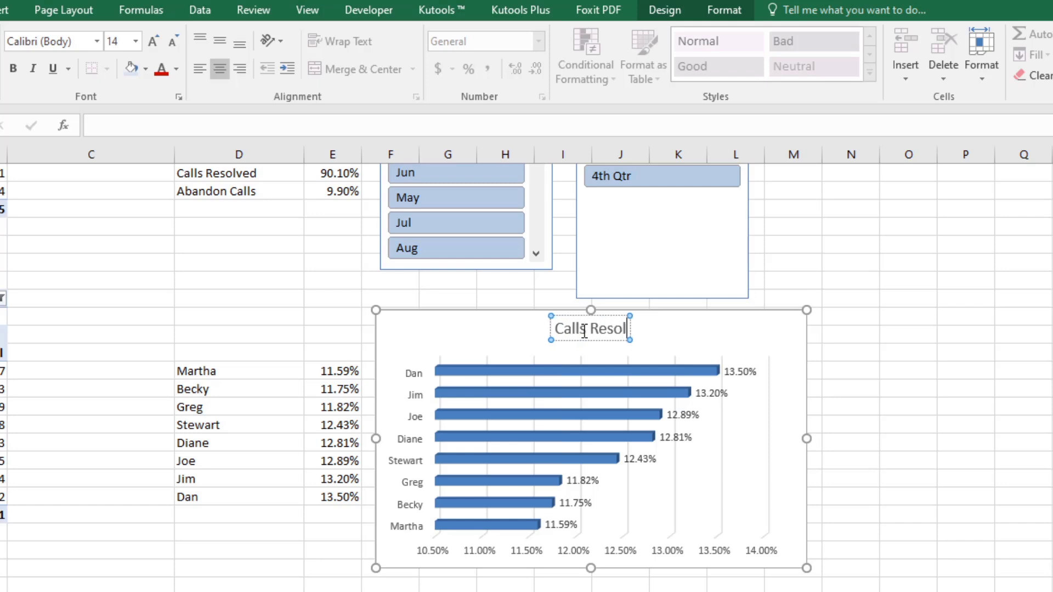
text(ved)
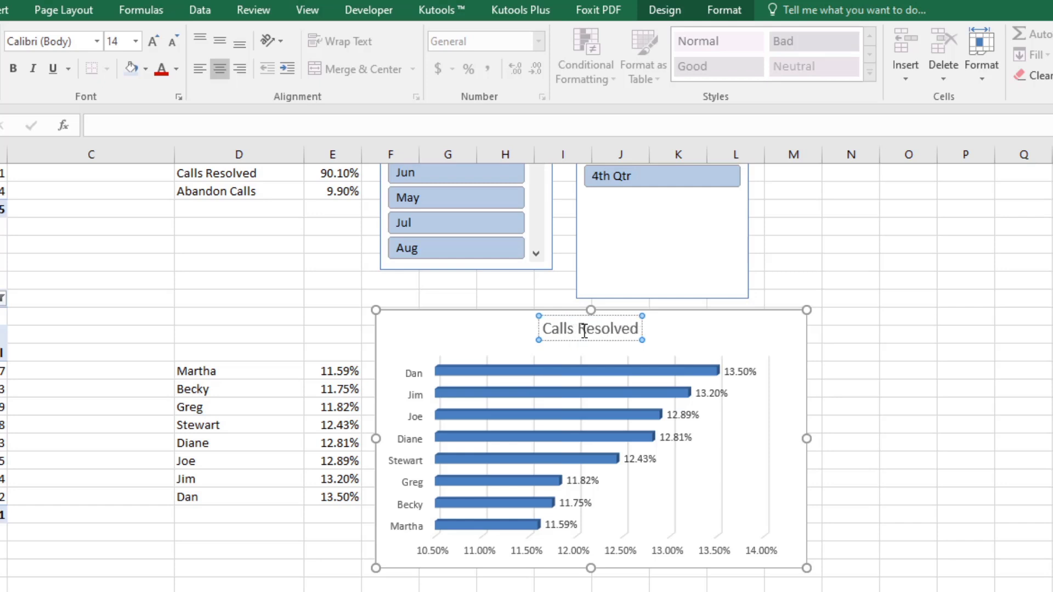
text( %)
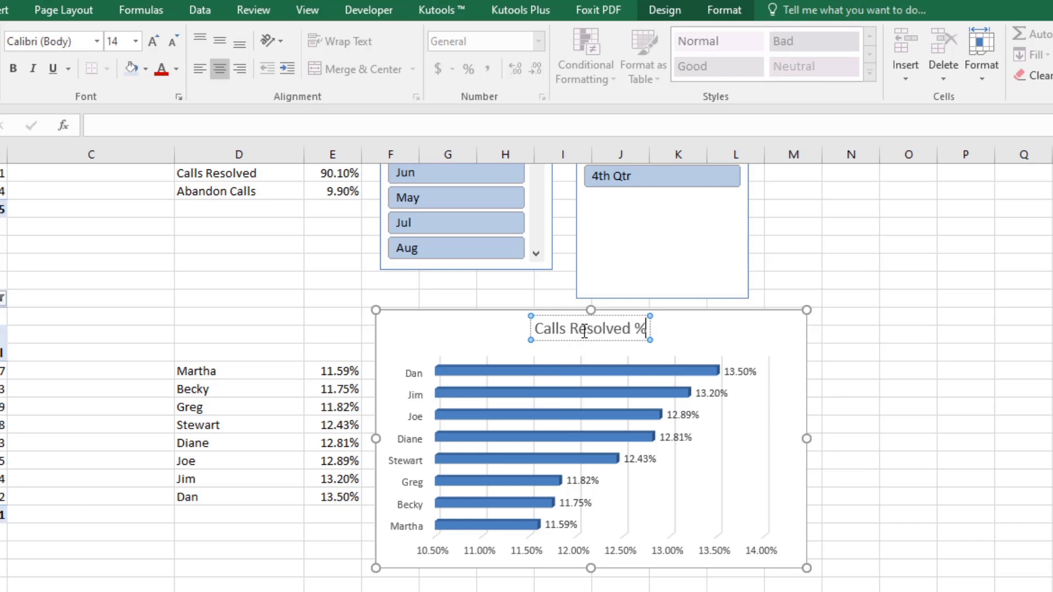
Remove the vertical gridlines from the Calls Resolved % chart.
click(897, 468)
click(627, 326)
key(Escape)
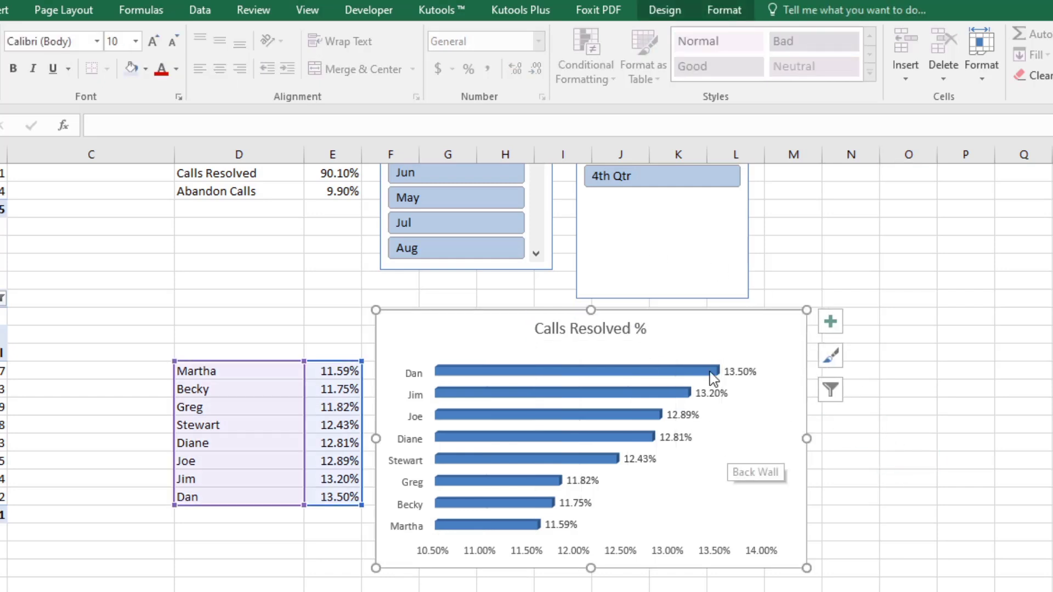
Apply the dark-background chart style to the Calls Resolved % chart and enlarge the chart slightly.
click(722, 12)
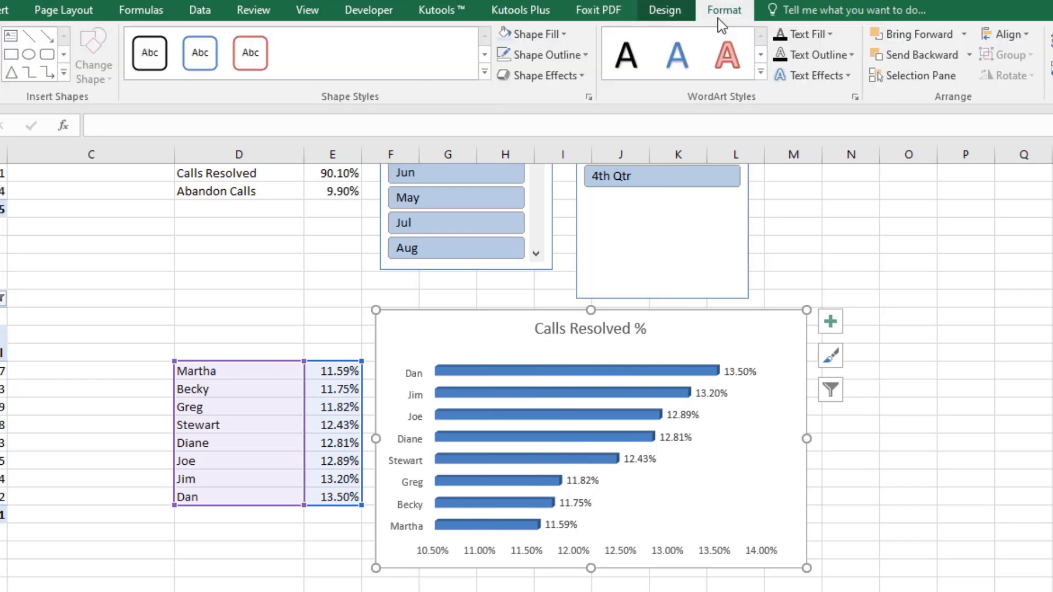
click(664, 10)
click(427, 44)
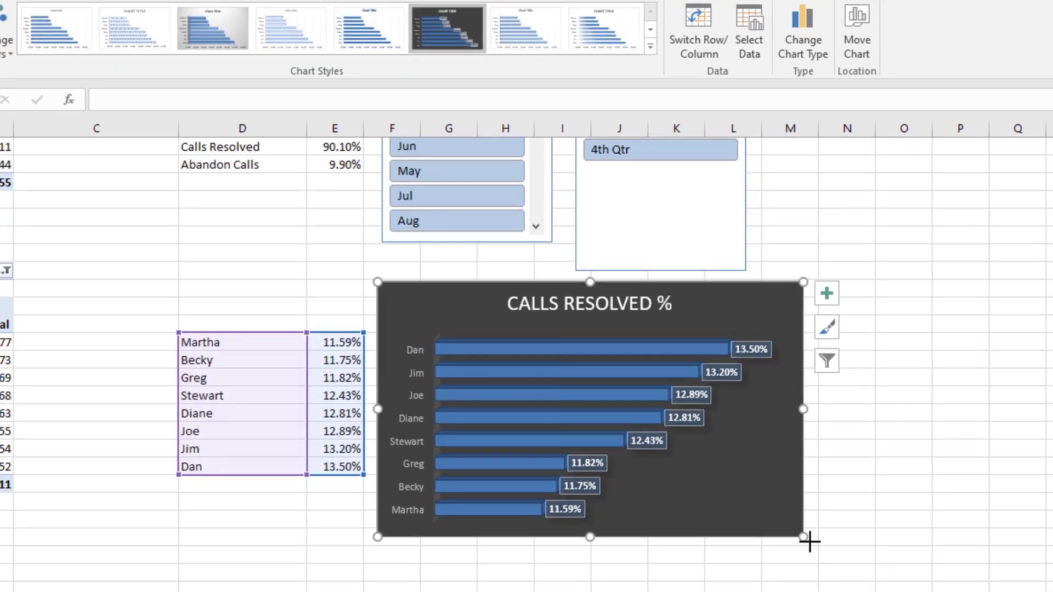
drag(806, 568, 840, 591)
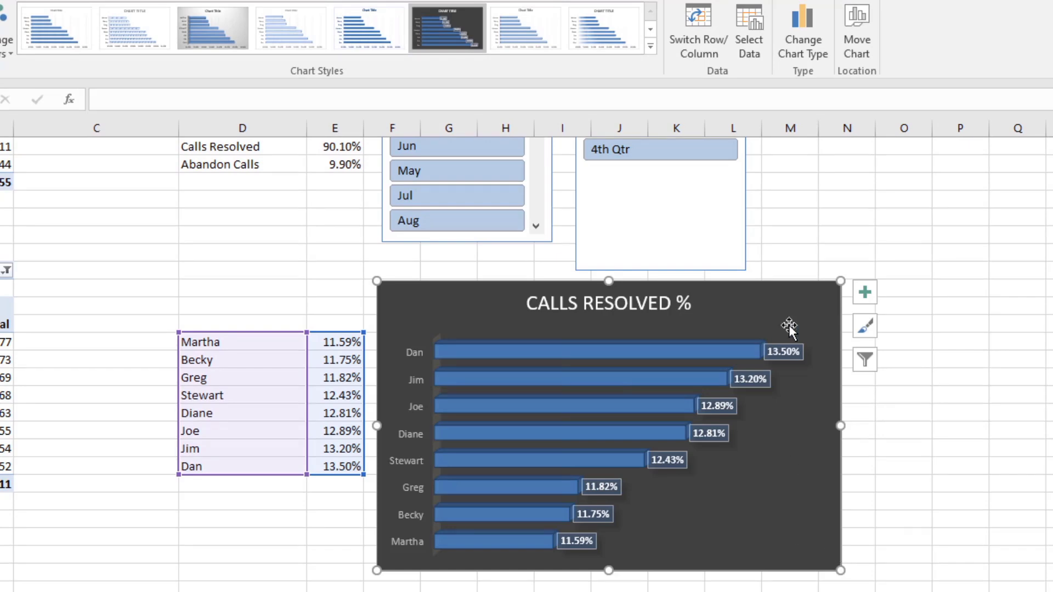
Move the percentage labels a little away from the bar ends in the Calls Resolved % chart.
click(776, 351)
click(783, 351)
drag(783, 352, 796, 351)
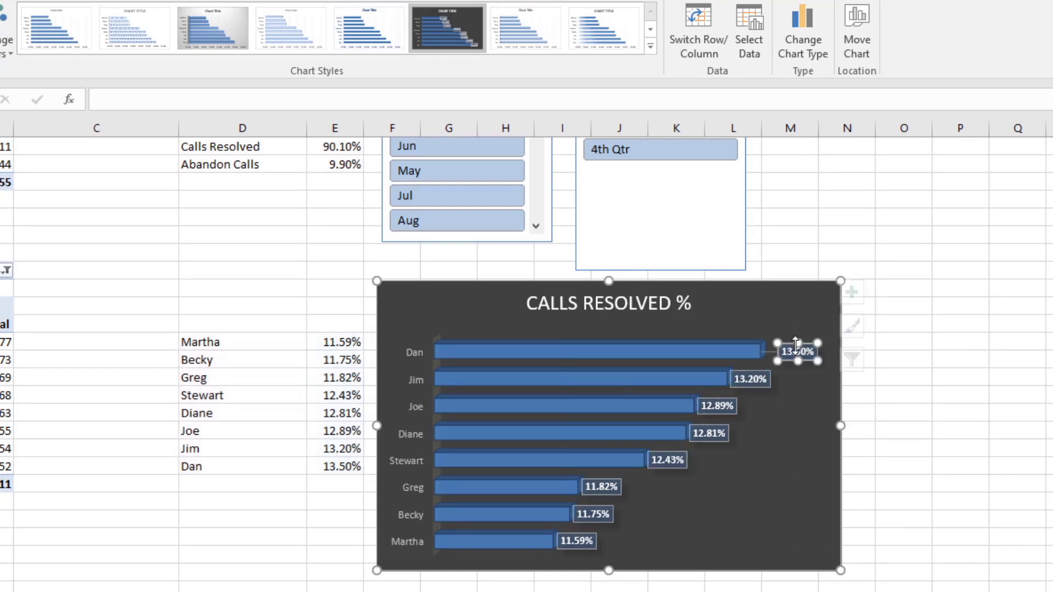
click(809, 417)
click(960, 467)
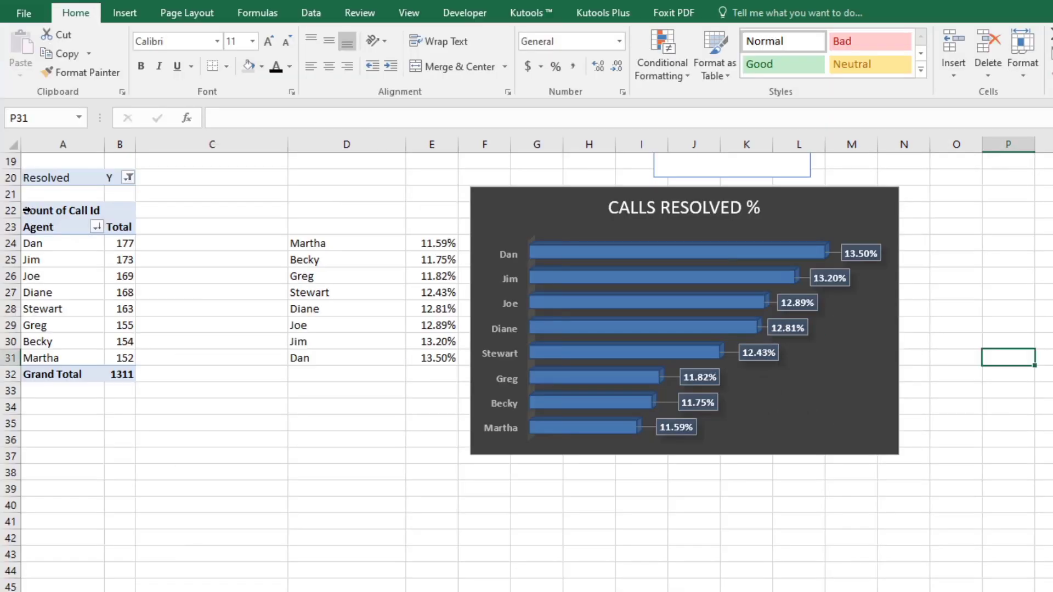
Copy the resolved-calls-by-agent PivotTable in A20:B32 and paste it at A39.
click(0, 307)
right_click(26, 211)
click(54, 221)
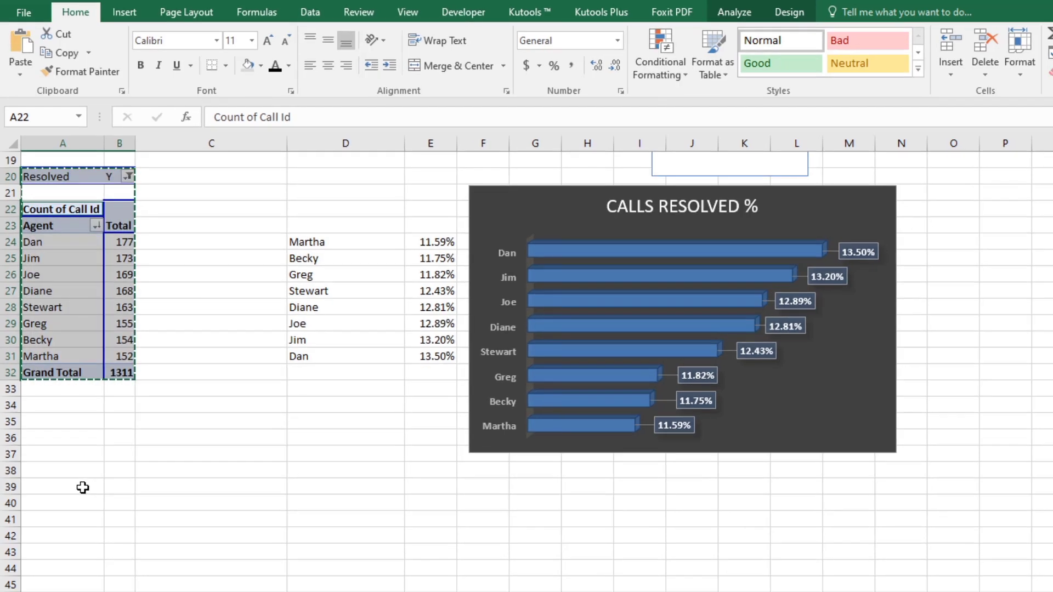
right_click(82, 487)
click(111, 187)
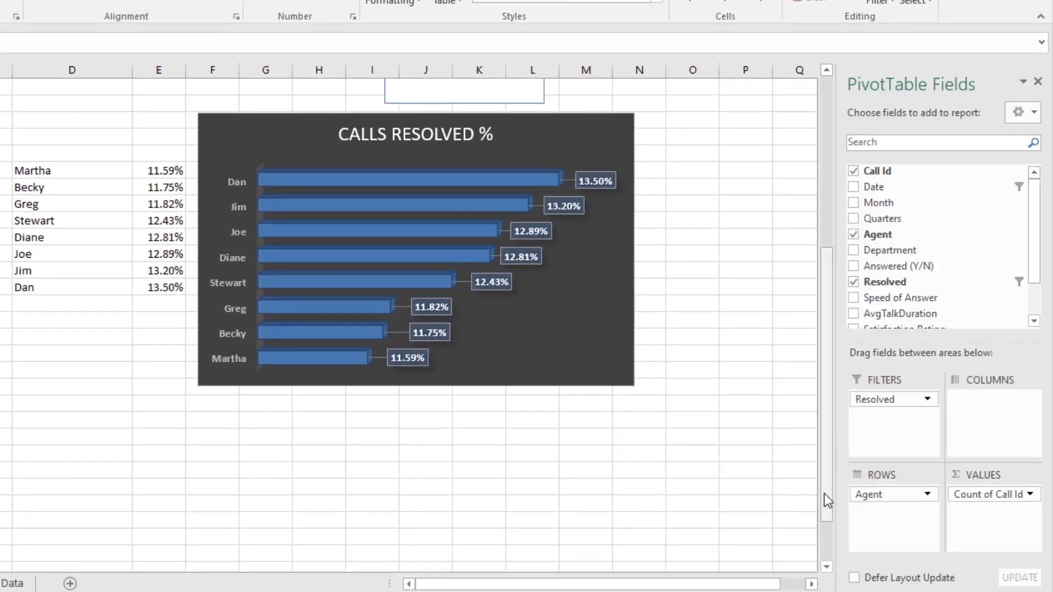
Replace the Agent row field with Department in the pasted PivotTable.
drag(912, 499, 933, 255)
scroll(1028, 277, up, 1)
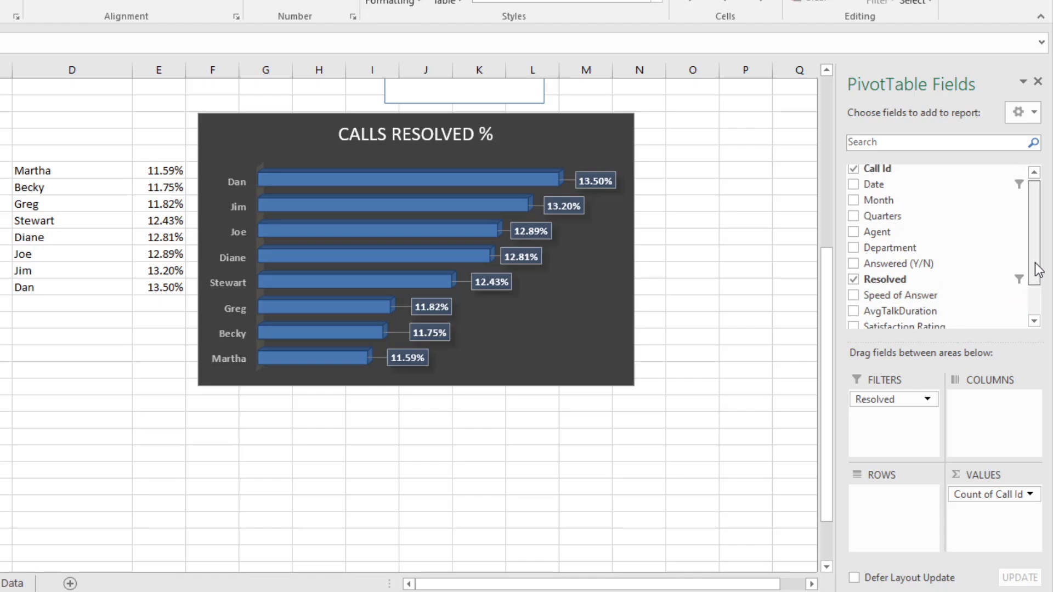
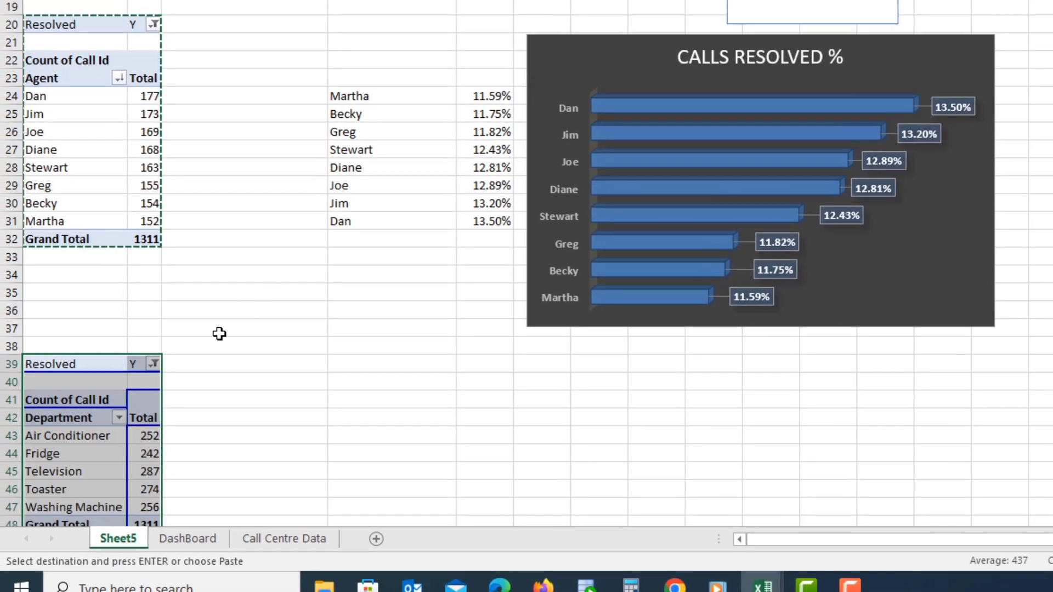
scroll(209, 404, down, 4)
click(174, 240)
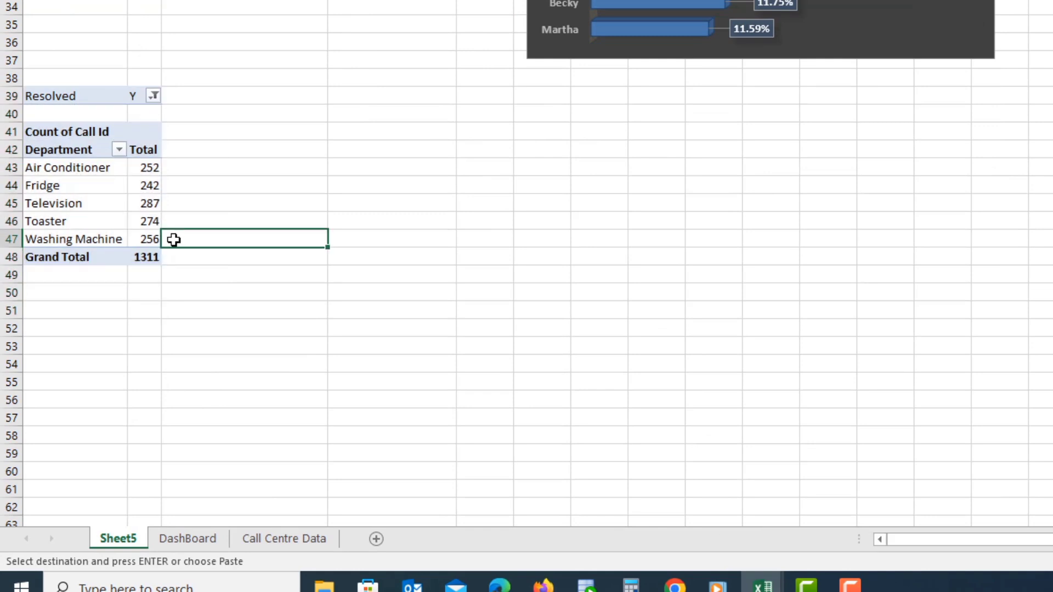
Filter the department PivotTable's Resolved field to show only N.
click(154, 95)
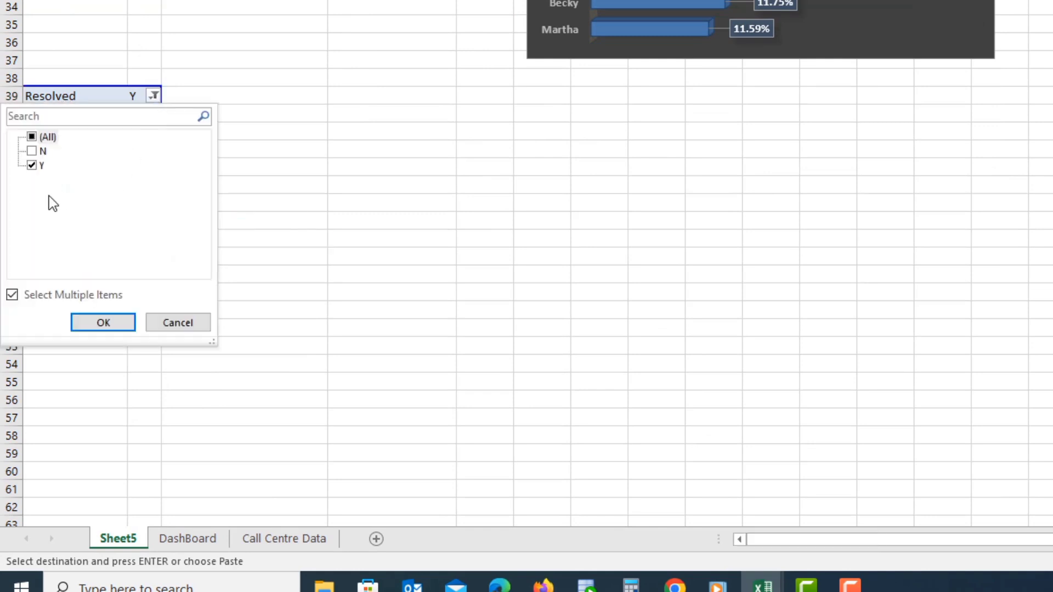
click(31, 164)
click(31, 151)
click(91, 322)
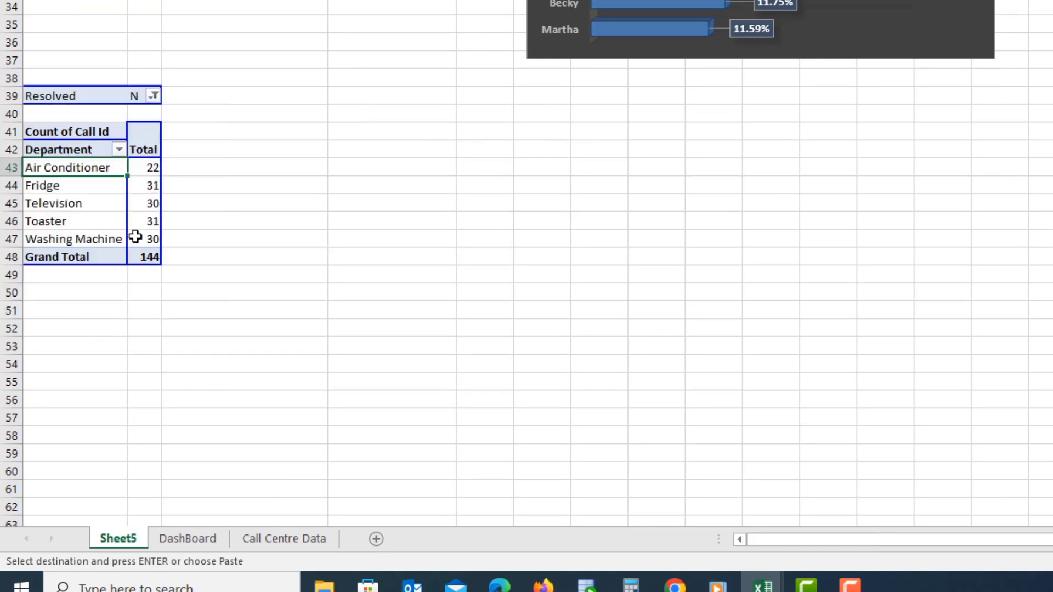
click(155, 240)
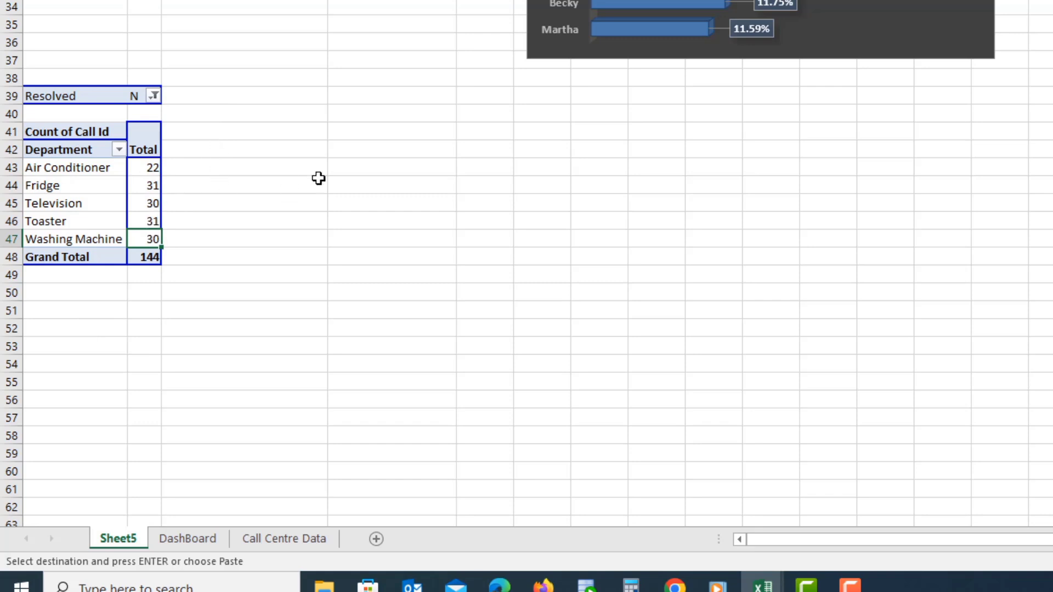
Copy the department names from A43:A47 and paste them into D43:D47.
click(318, 179)
click(334, 155)
drag(87, 169, 82, 242)
right_click(82, 187)
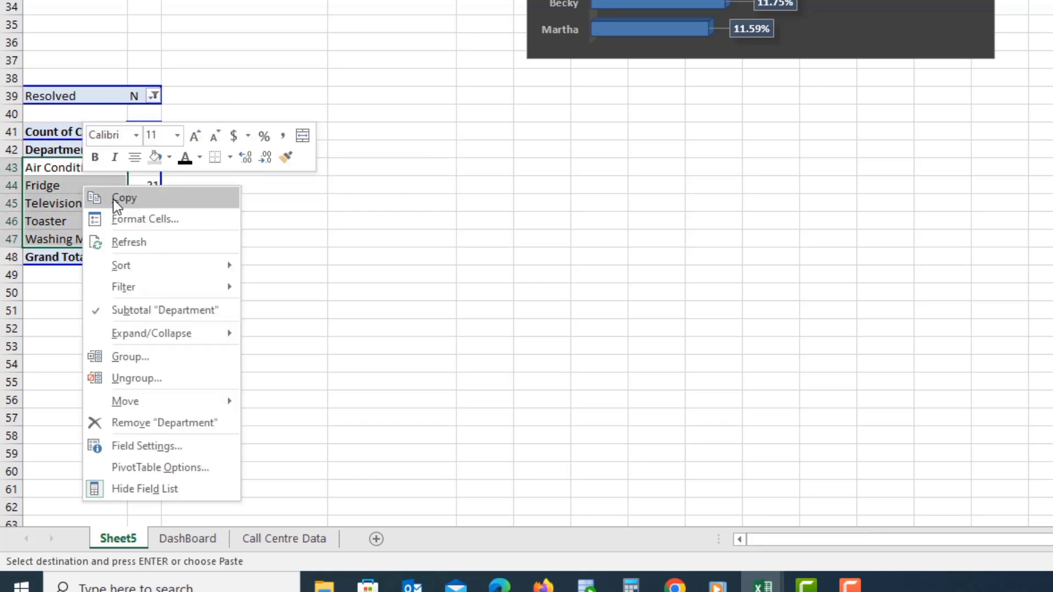
click(117, 198)
right_click(389, 164)
click(446, 239)
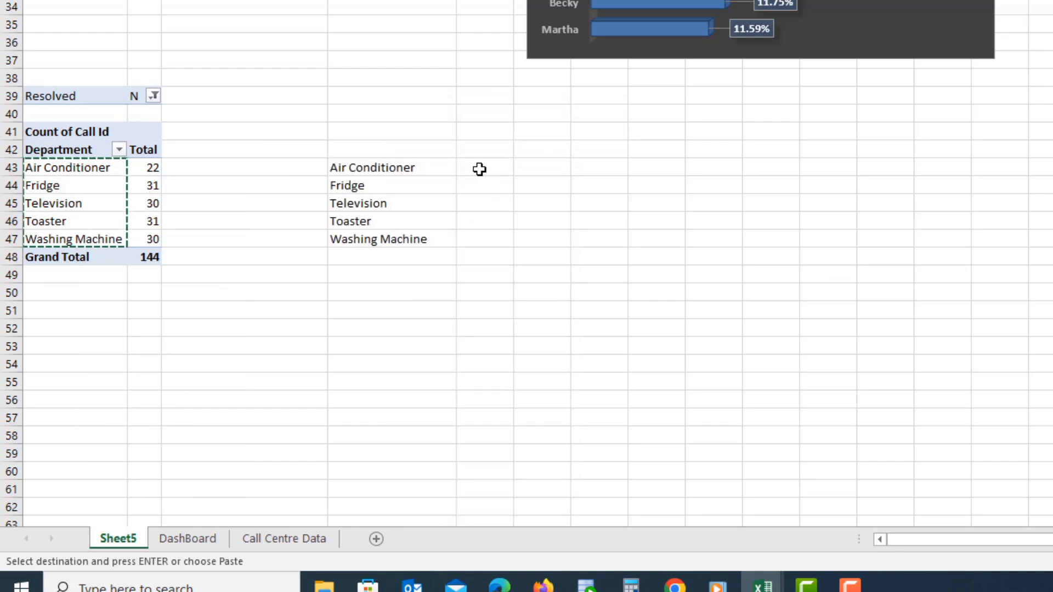
Sort the departments in the PivotTable by call count from largest to smallest.
right_click(147, 167)
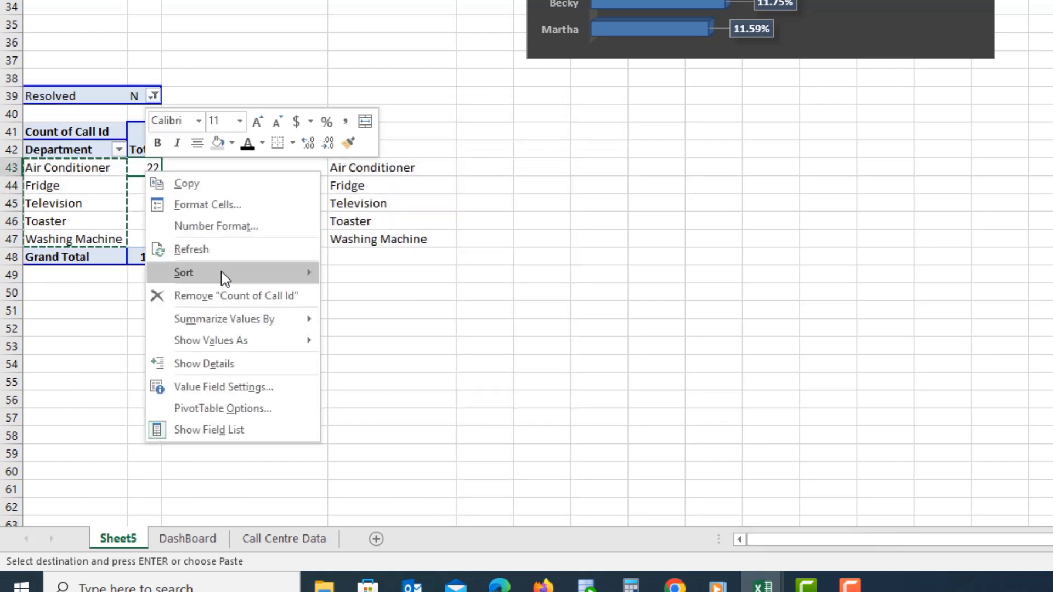
mouse_move(225, 277)
click(374, 297)
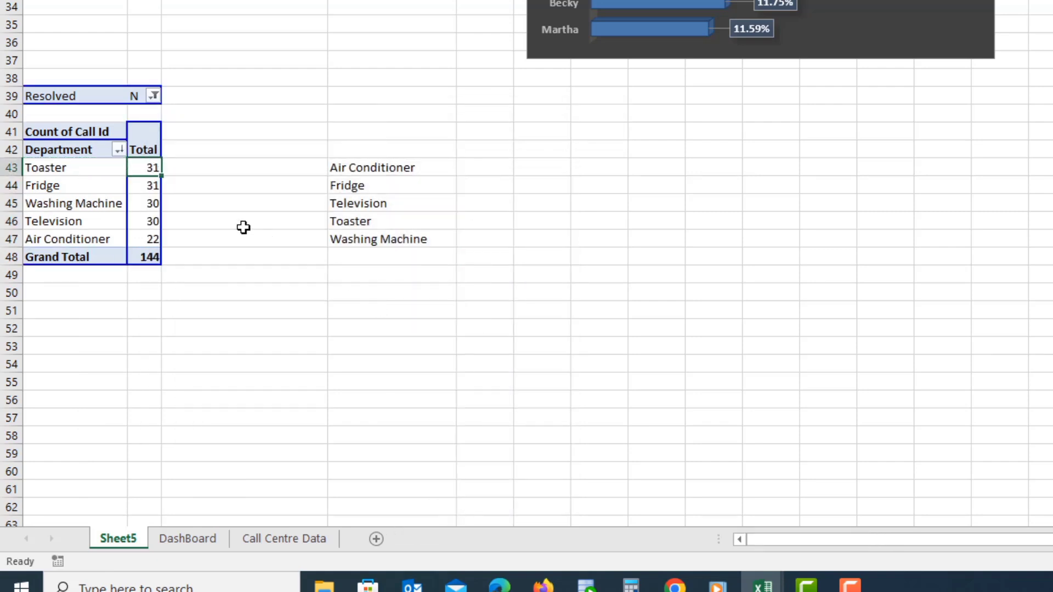
Copy the sorted department names and counts from A43:B47 and paste them over the list starting at D43.
click(105, 161)
right_click(141, 235)
click(206, 251)
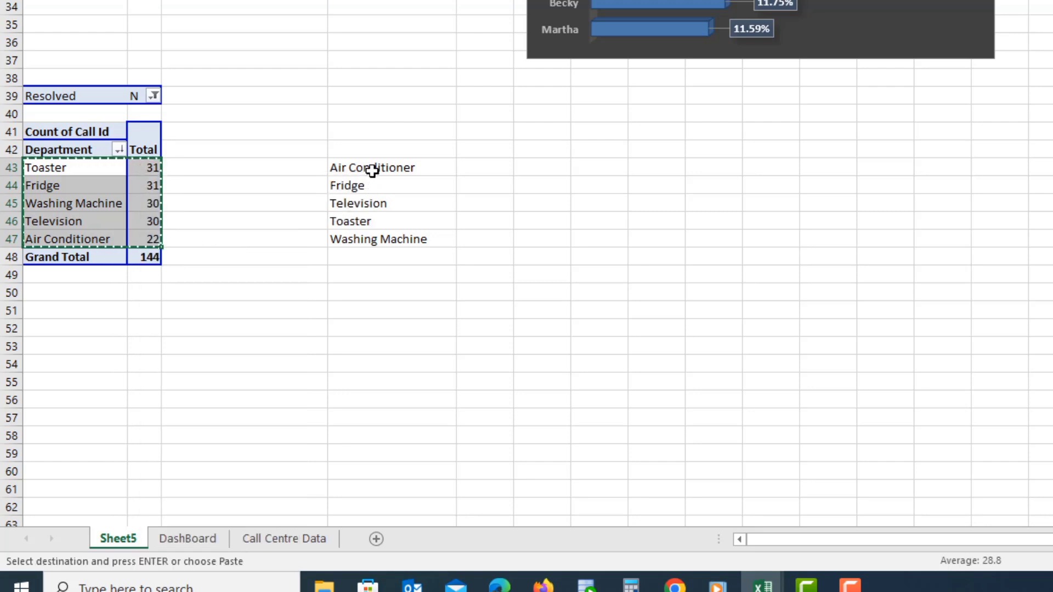
click(372, 171)
right_click(373, 170)
click(423, 245)
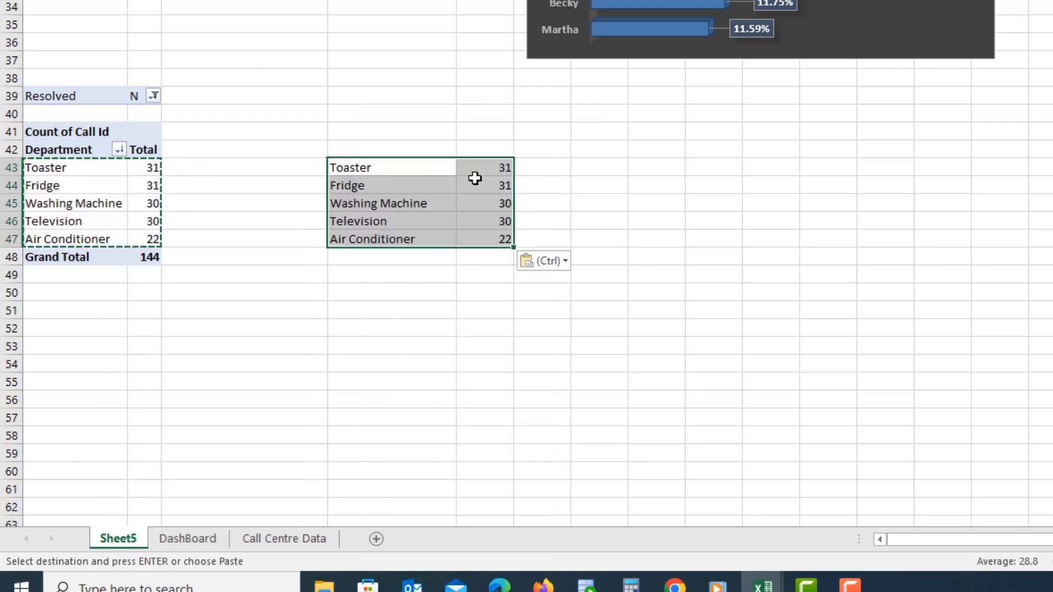
Replace the counts in E43:E47 with formulas dividing each department's PivotTable call count by the grand total.
click(489, 170)
text(=)
key(Left)
key(Left)
key(Left)
key(Left)
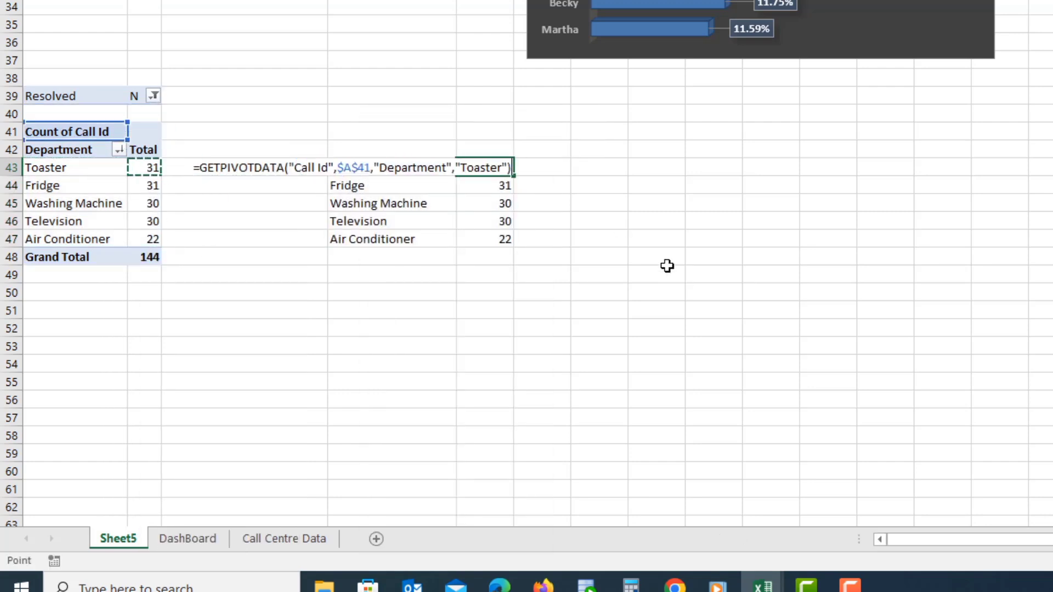
text(/)
key(Left)
key(Left)
key(Left)
key(Left)
key(Down)
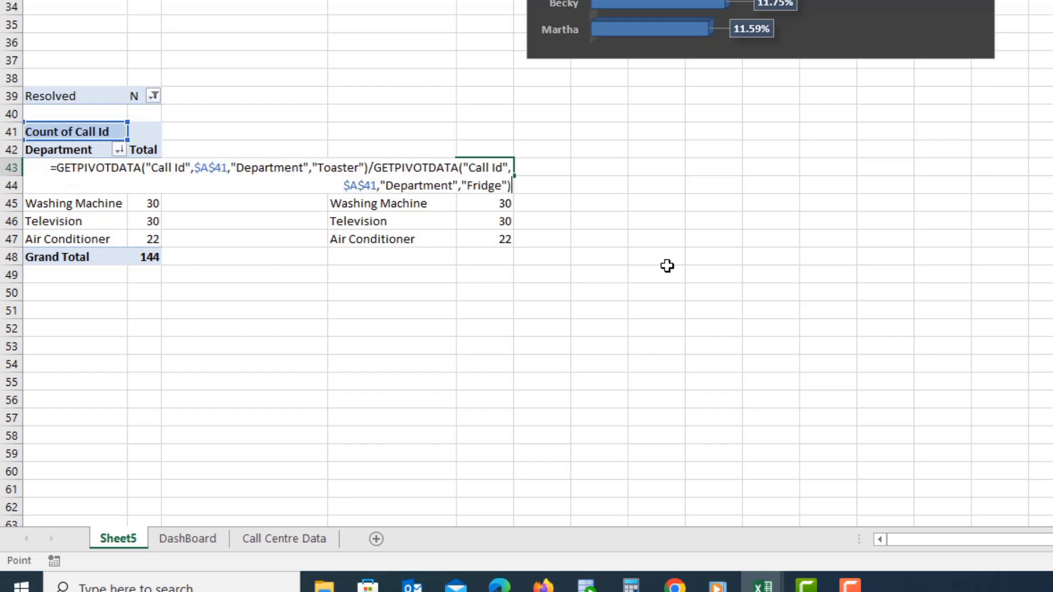
key(Down)
key(Down)
key(Down)
key(Down)
key(ctrl+Return)
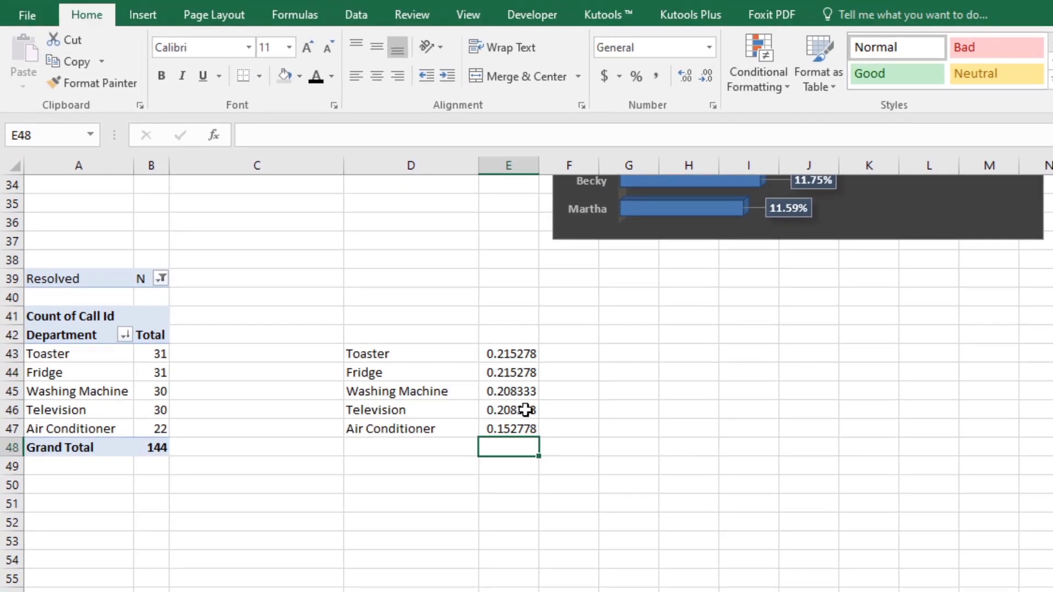
Format the department shares in E43:E48 as percentages with two decimal places.
drag(507, 354, 507, 447)
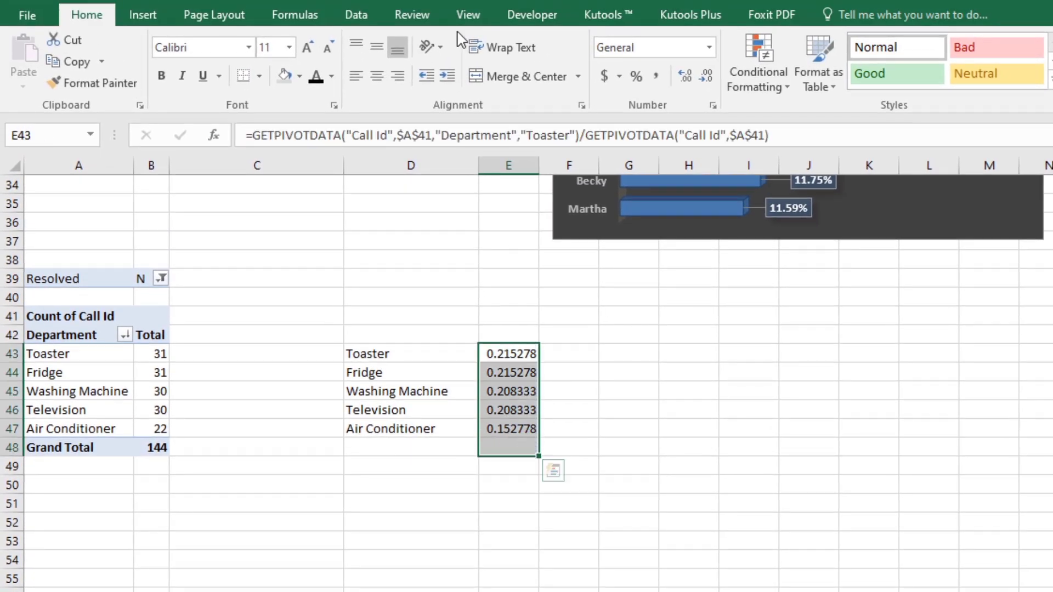
click(635, 76)
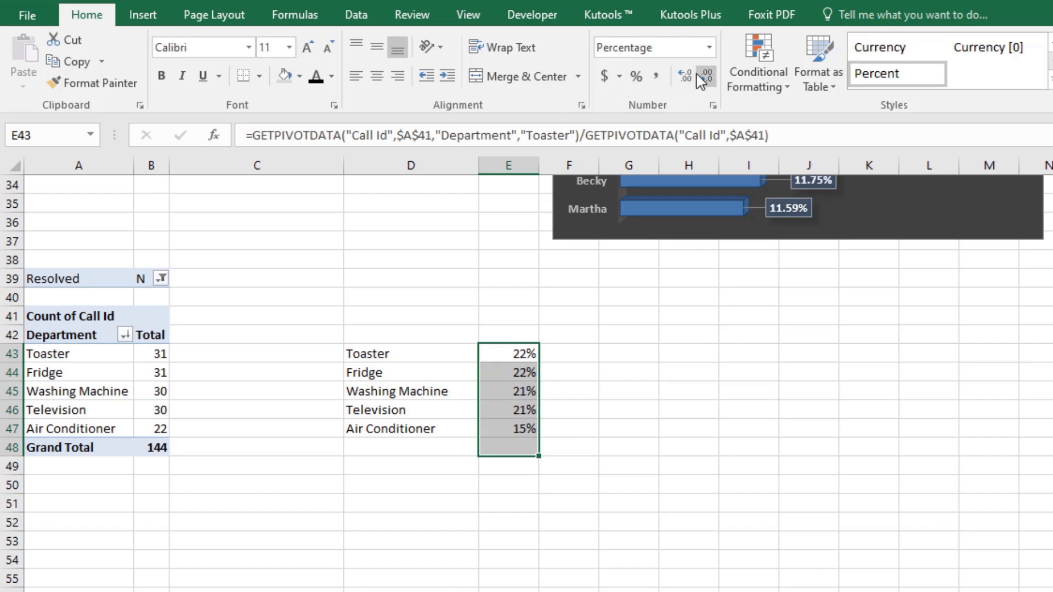
click(685, 76)
click(685, 76)
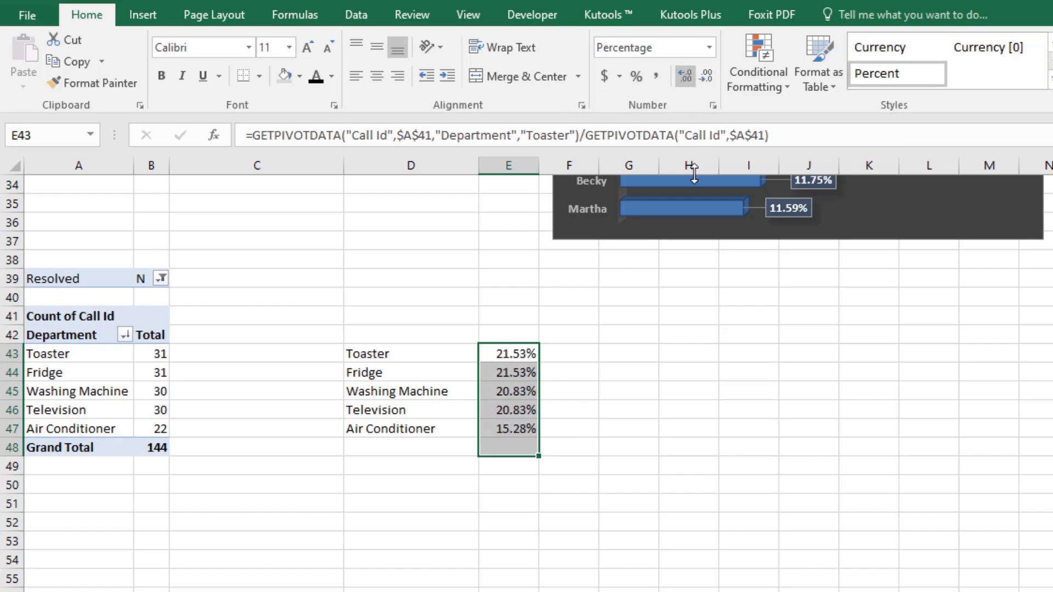
click(700, 454)
Insert a 3-D Clustered Column chart from the department names and percentages in D43:E47.
drag(353, 355, 513, 425)
click(144, 15)
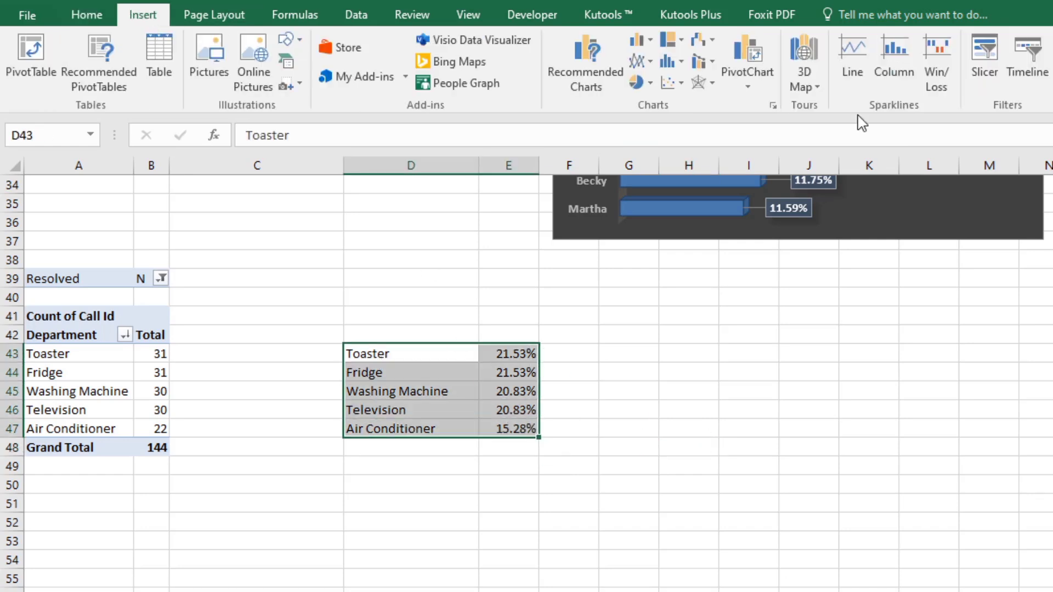
click(639, 40)
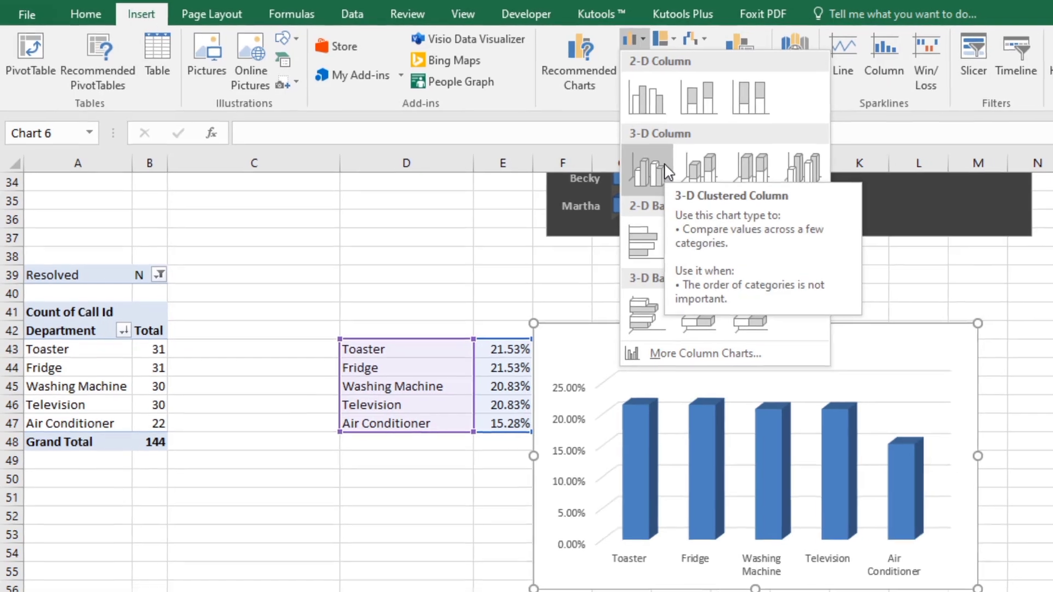
click(676, 174)
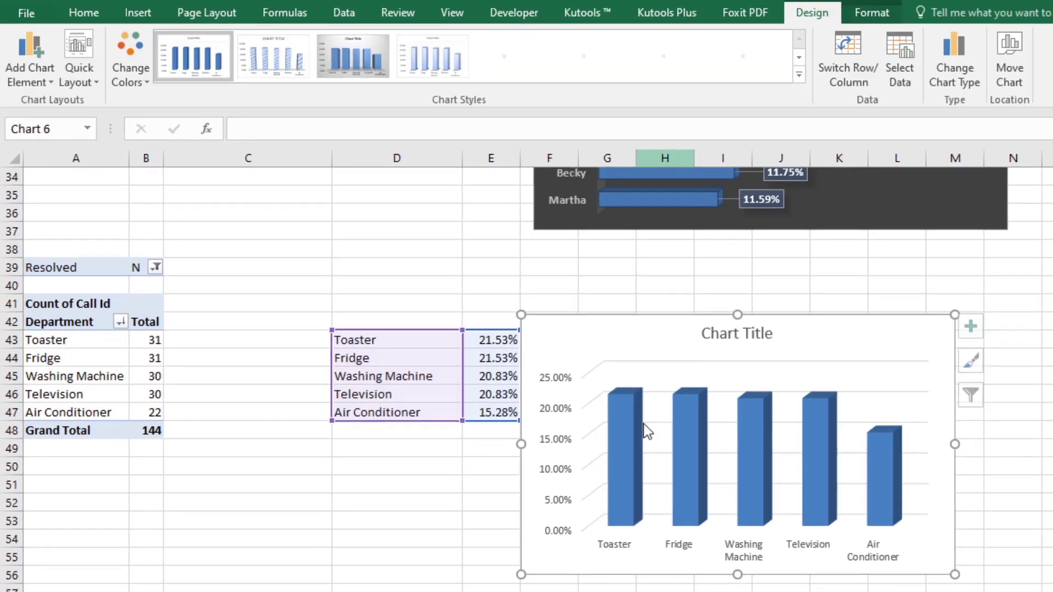
Resize the department chart to span about columns F to N and apply the dark chart style with data labels.
drag(519, 577, 550, 582)
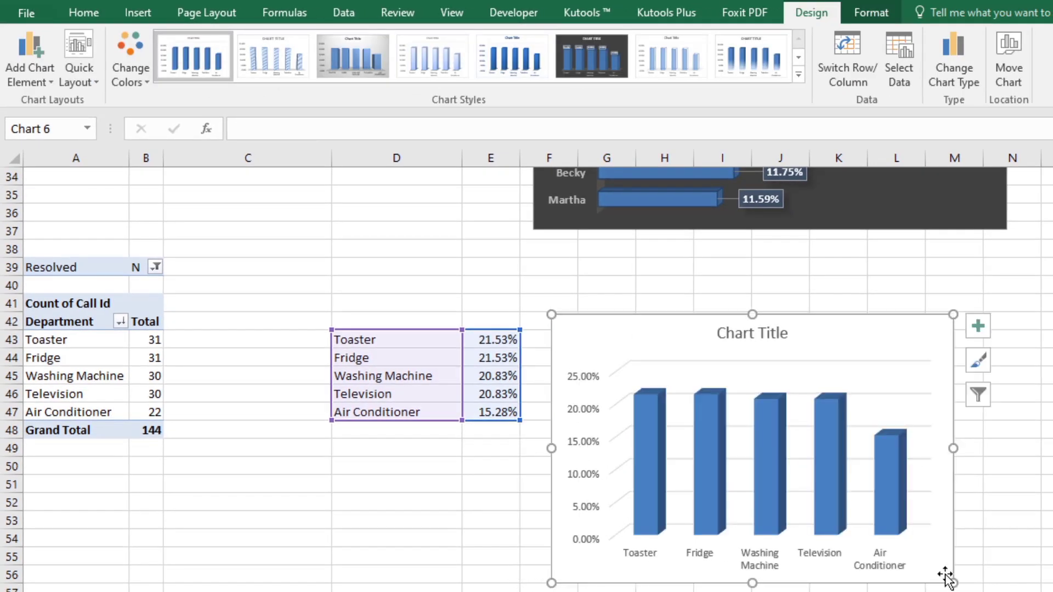
drag(953, 583, 1011, 577)
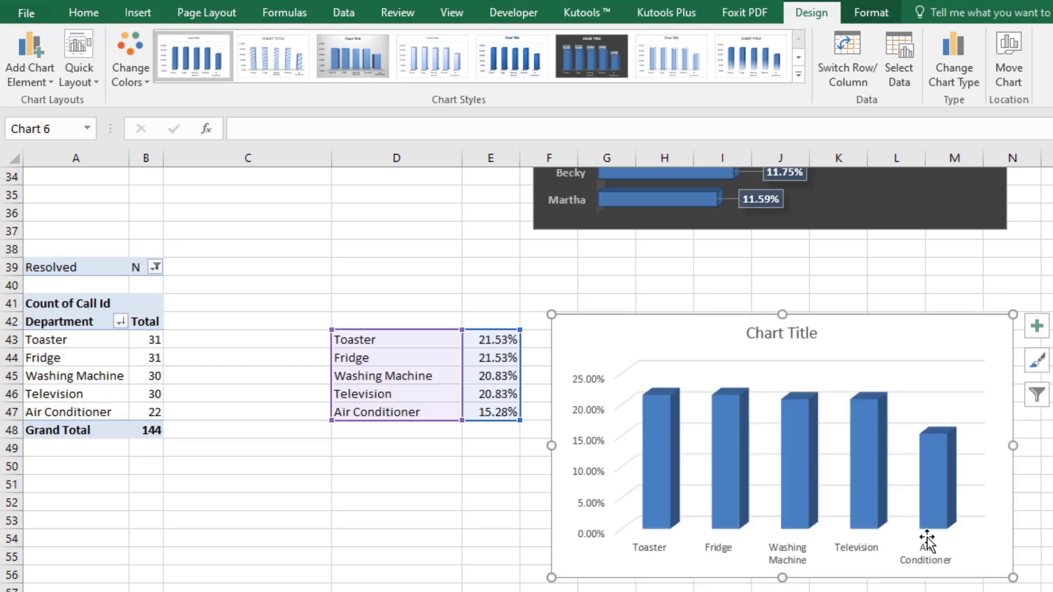
click(606, 65)
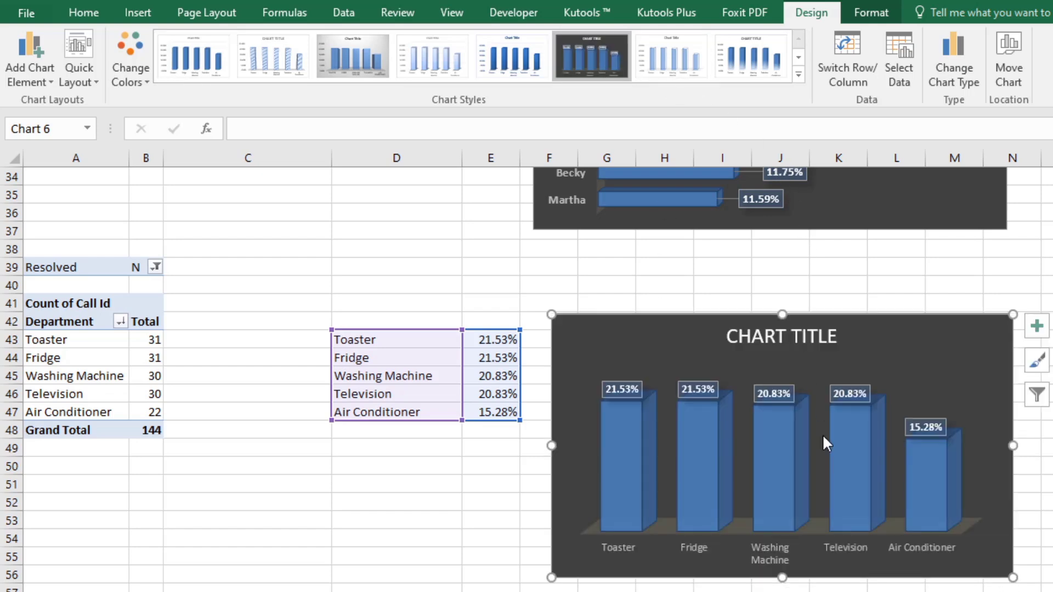
Move the Washing Machine, Toaster and Fridge data labels up so they float above their columns.
click(851, 395)
click(851, 394)
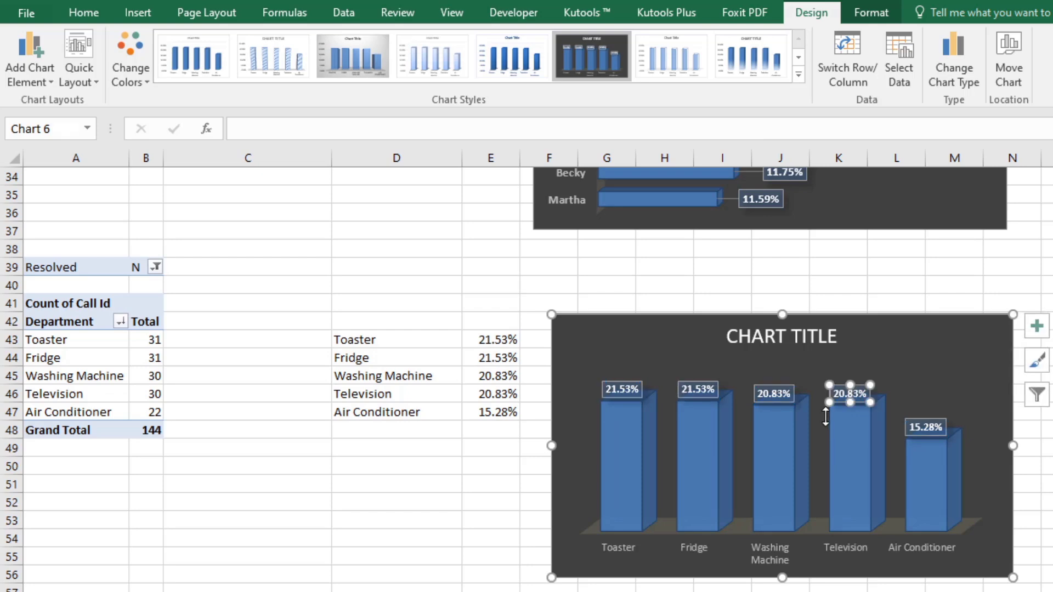
click(766, 395)
click(767, 395)
click(766, 395)
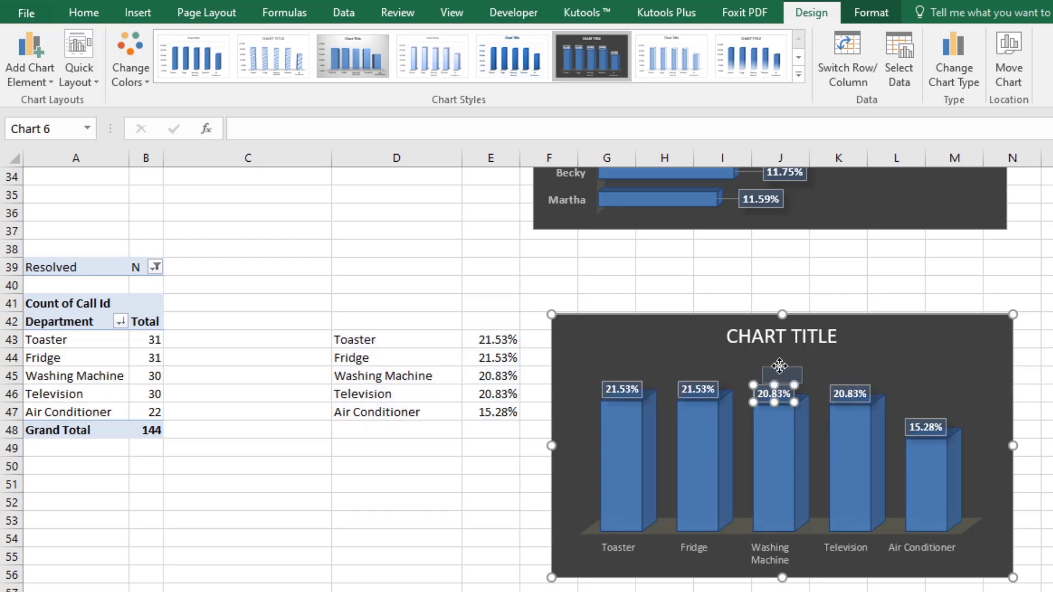
click(709, 377)
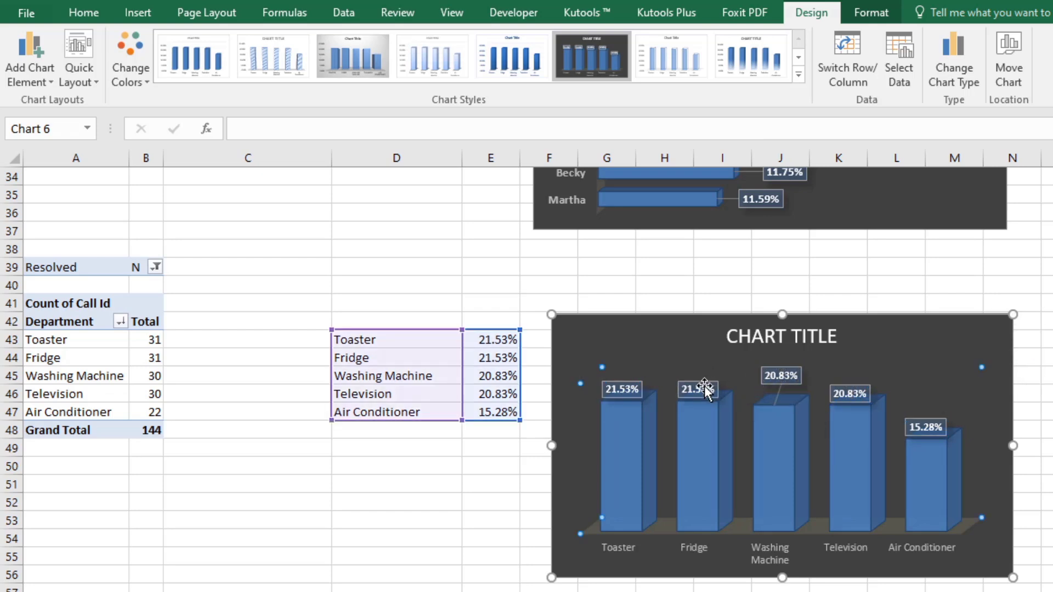
drag(704, 386, 708, 374)
drag(630, 382, 635, 369)
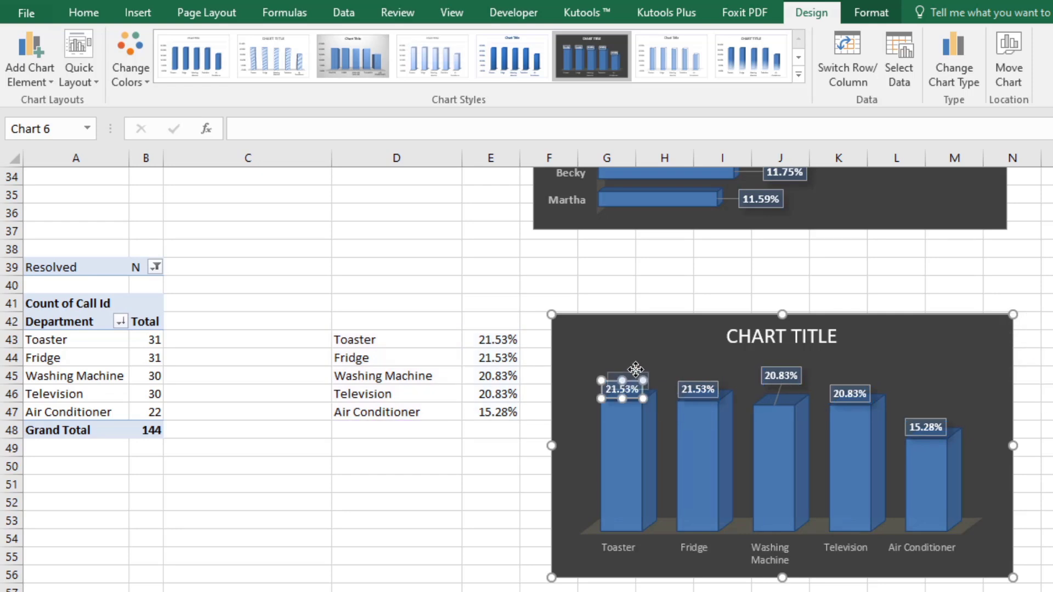
click(701, 377)
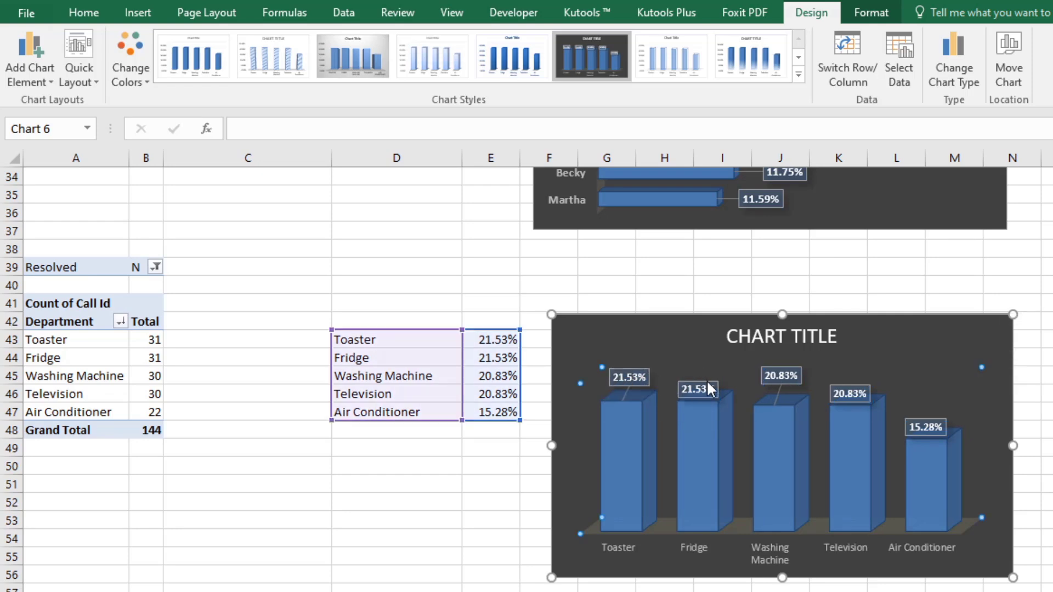
drag(702, 376, 716, 373)
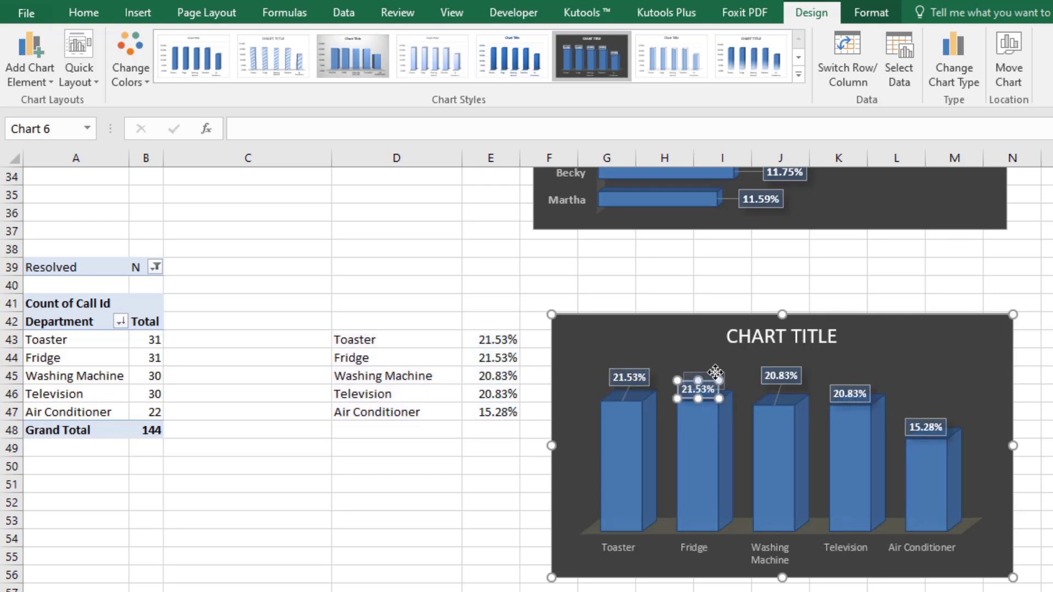
Move the Television and Air Conditioner data labels up so they float above their columns.
click(854, 391)
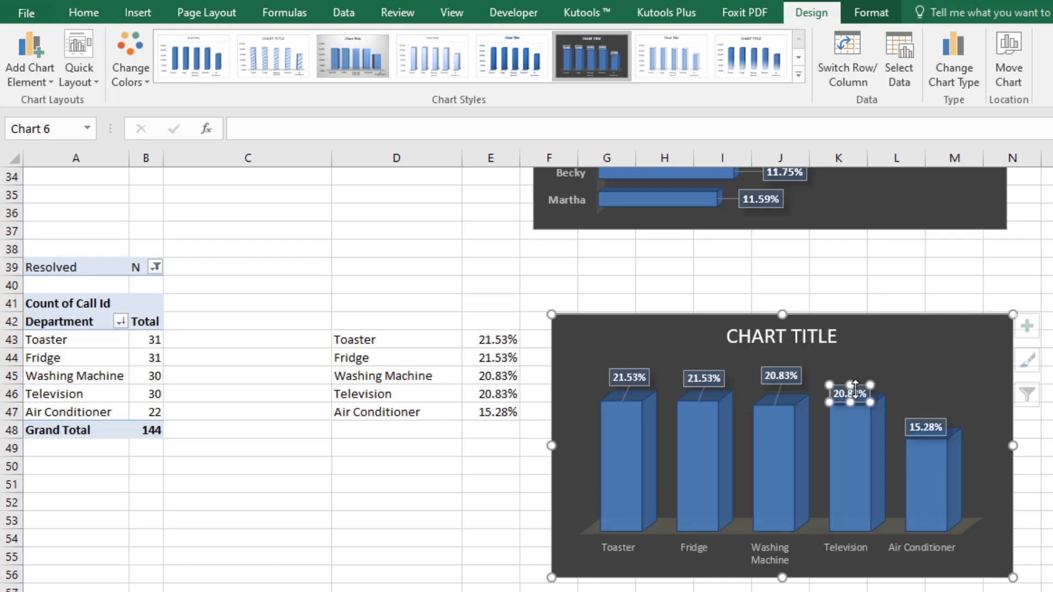
drag(860, 383, 871, 370)
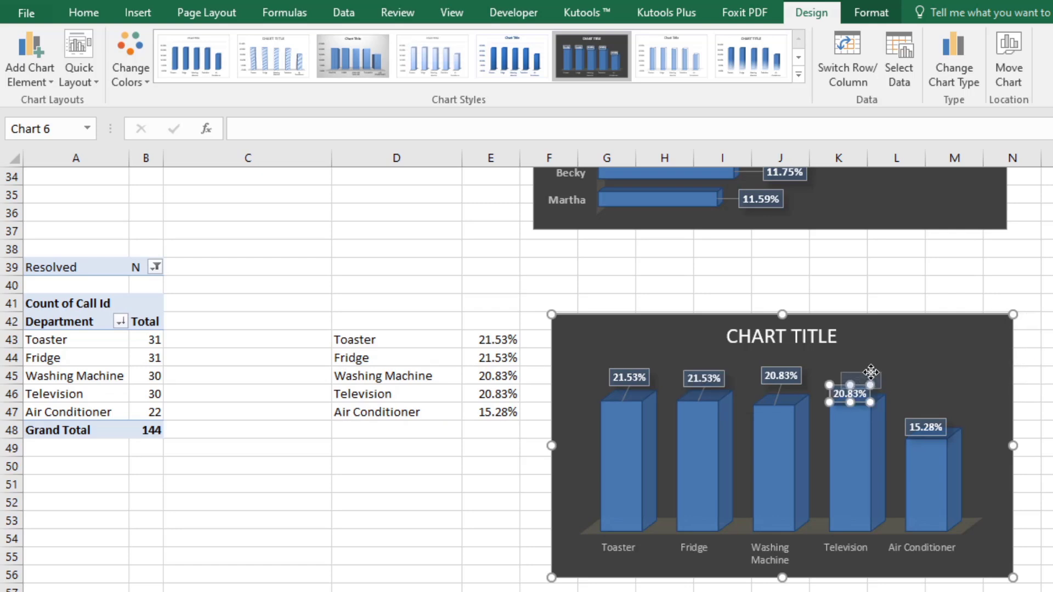
click(920, 416)
drag(922, 425, 929, 397)
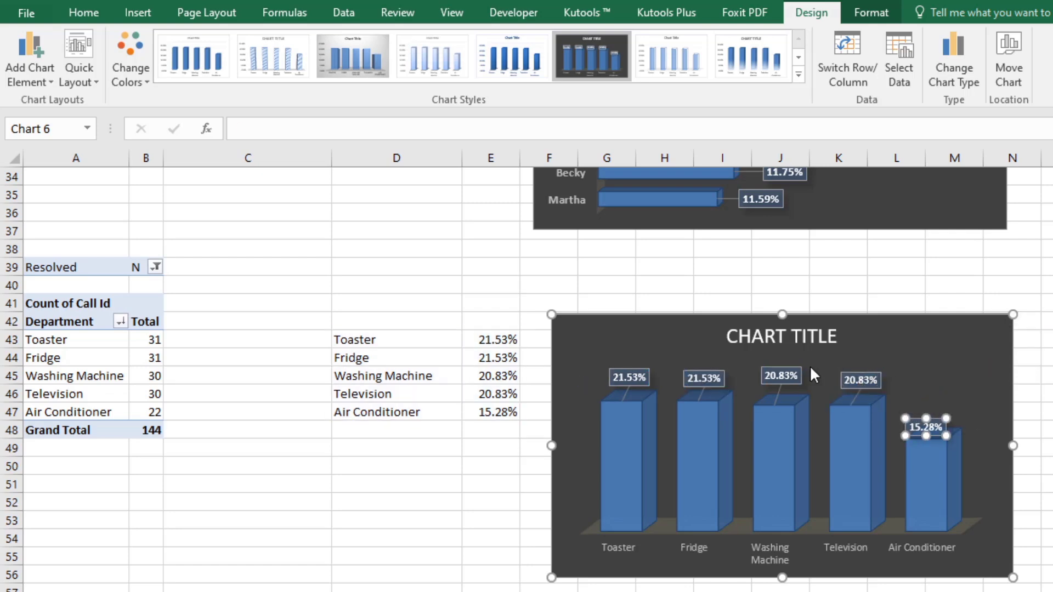
Change the department chart's title to ABANDON CALLS %.
click(805, 345)
triple_click(805, 341)
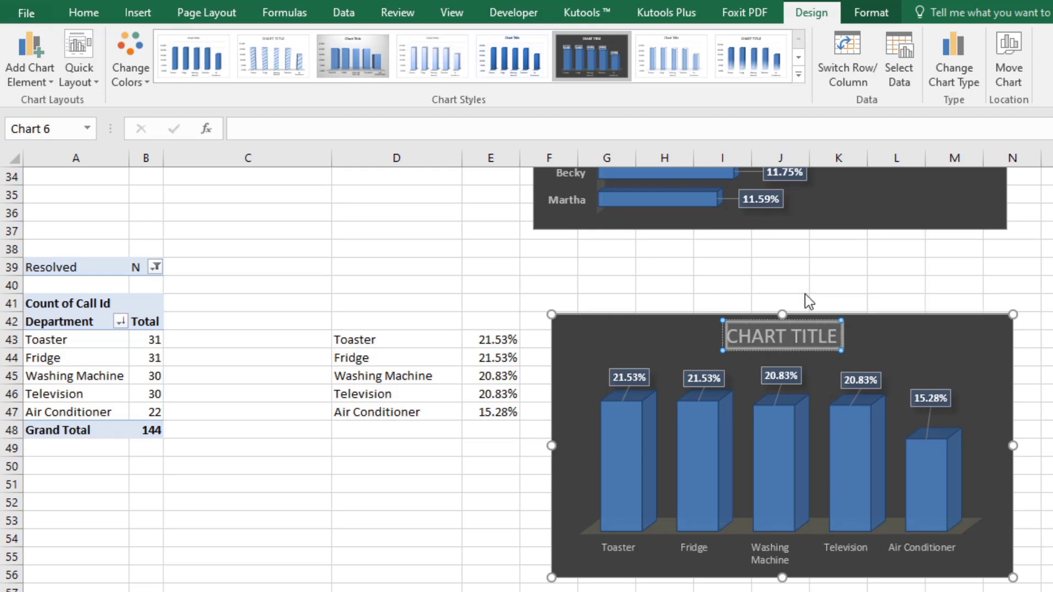
text(ABANDON CALLS %)
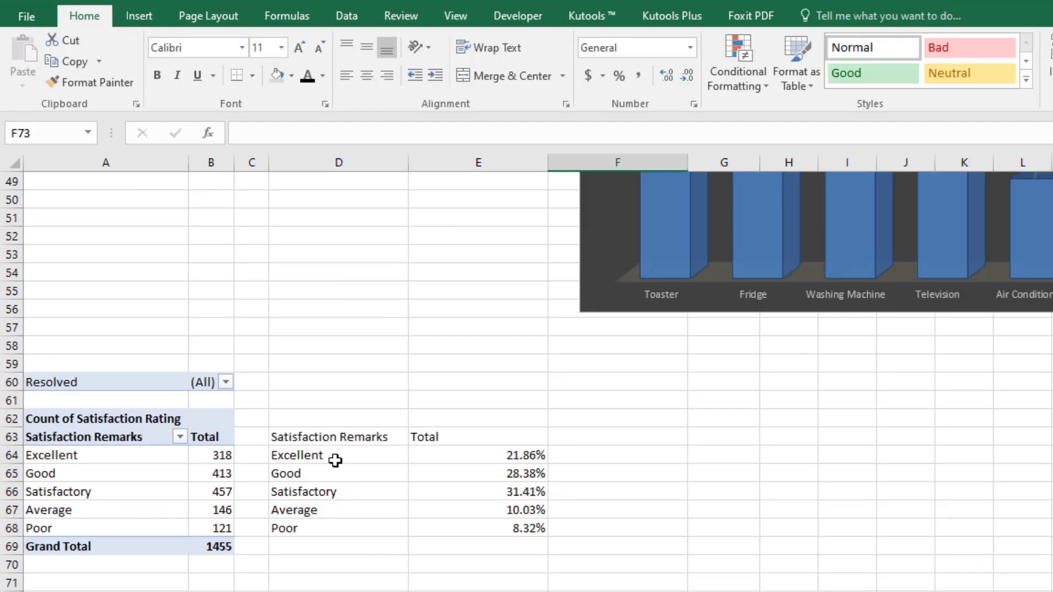
Insert a Treemap chart from the satisfaction remarks and percentages in D64:E68.
drag(335, 461, 527, 536)
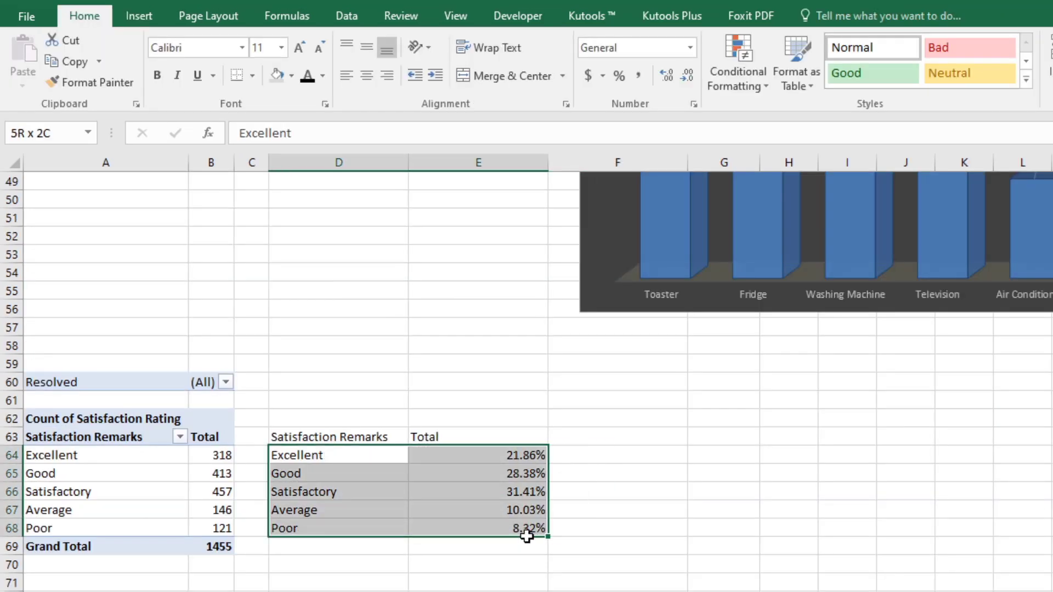
click(138, 15)
click(662, 46)
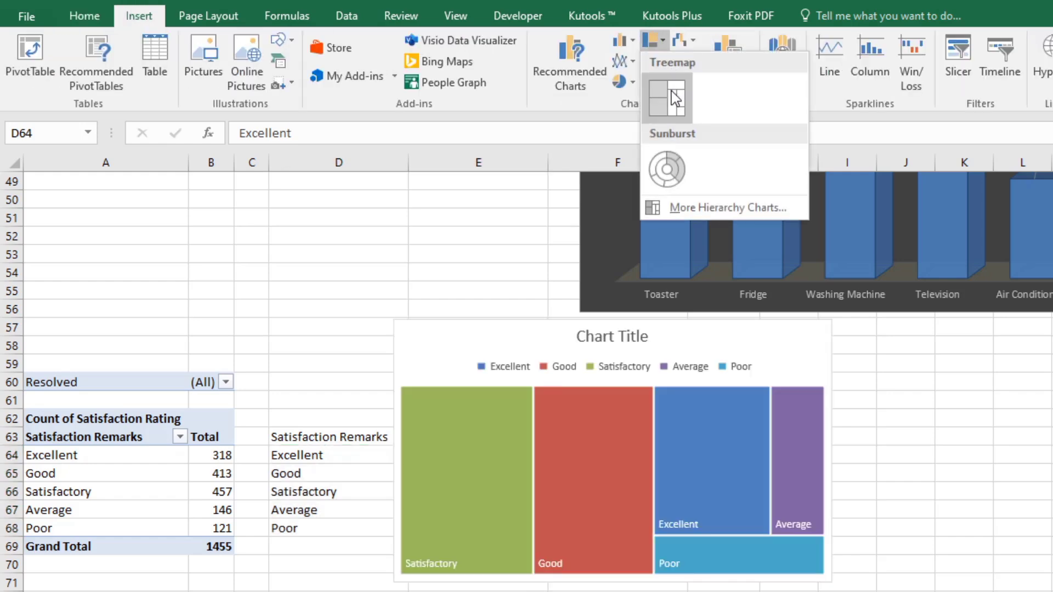
click(671, 91)
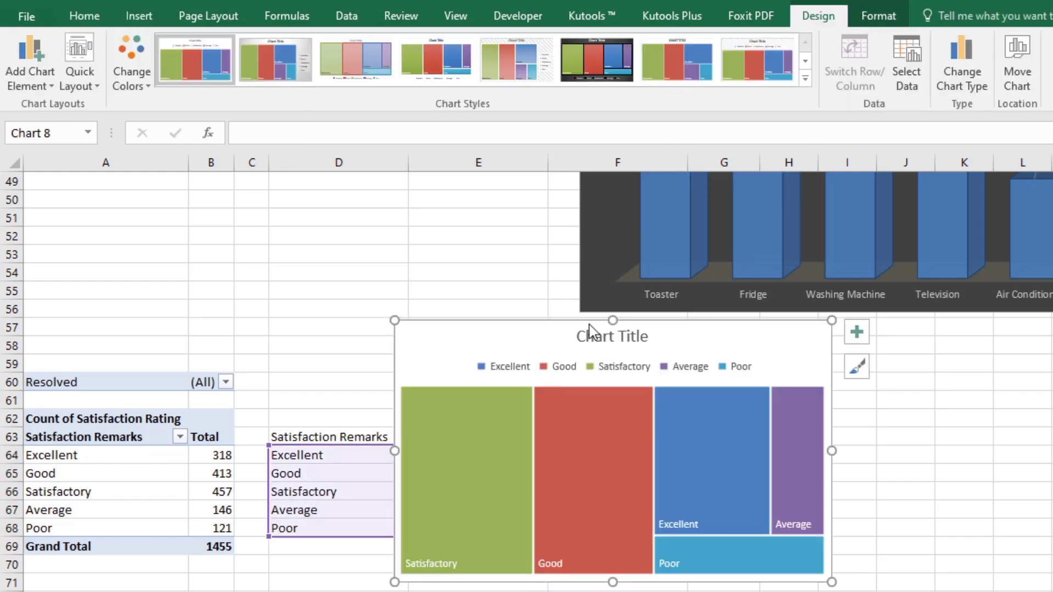
Apply the black-background chart style to the satisfaction treemap and enlarge the chart.
click(598, 74)
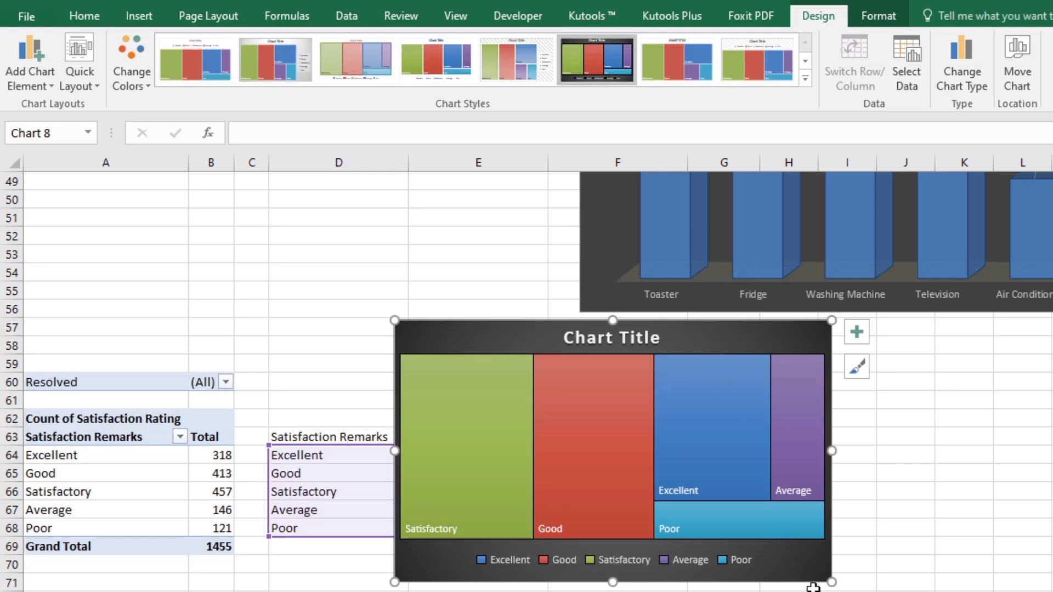
drag(830, 583, 959, 590)
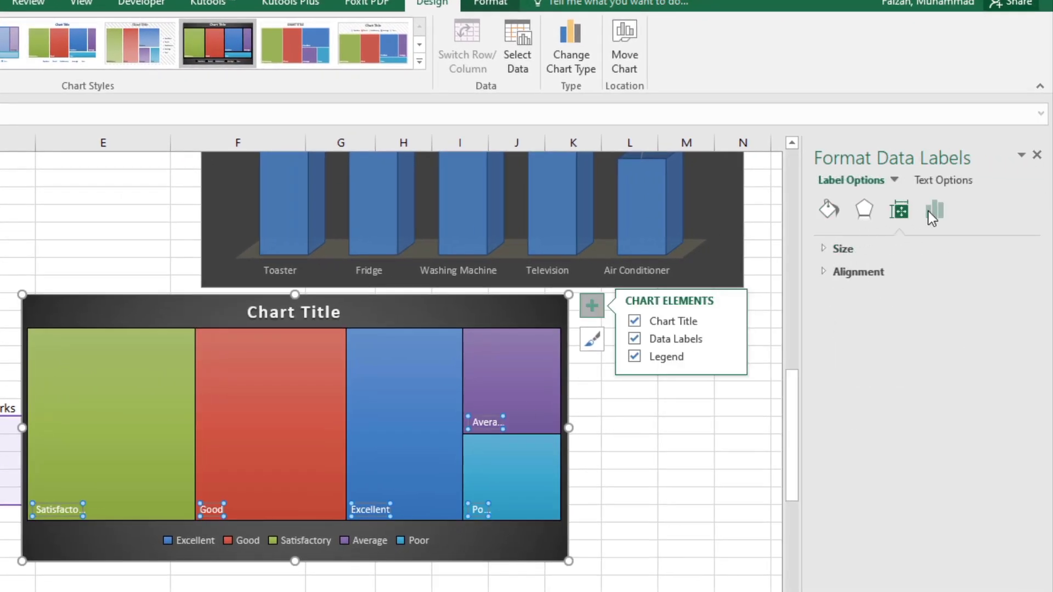
Set the treemap's data labels to show the value instead of the category name.
click(930, 212)
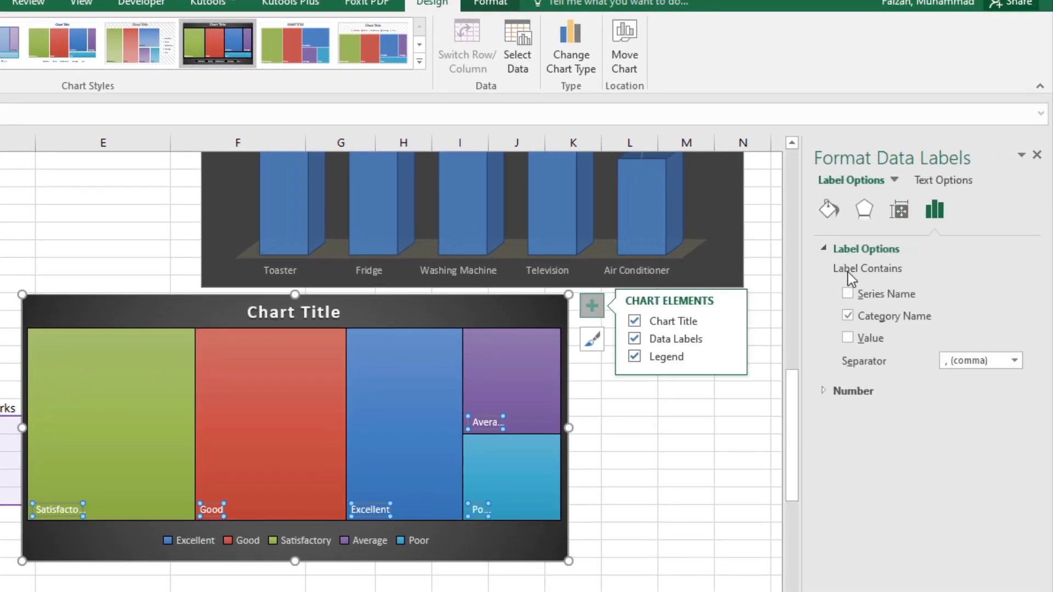
click(848, 316)
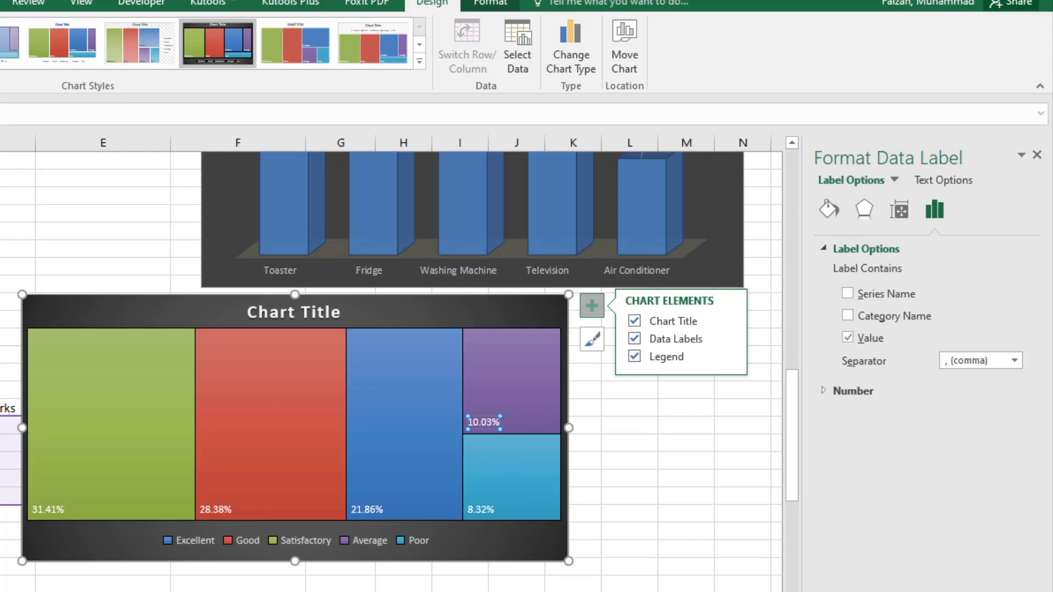
Set all the treemap's percentage data labels to font size 12 and make them bold.
click(88, 7)
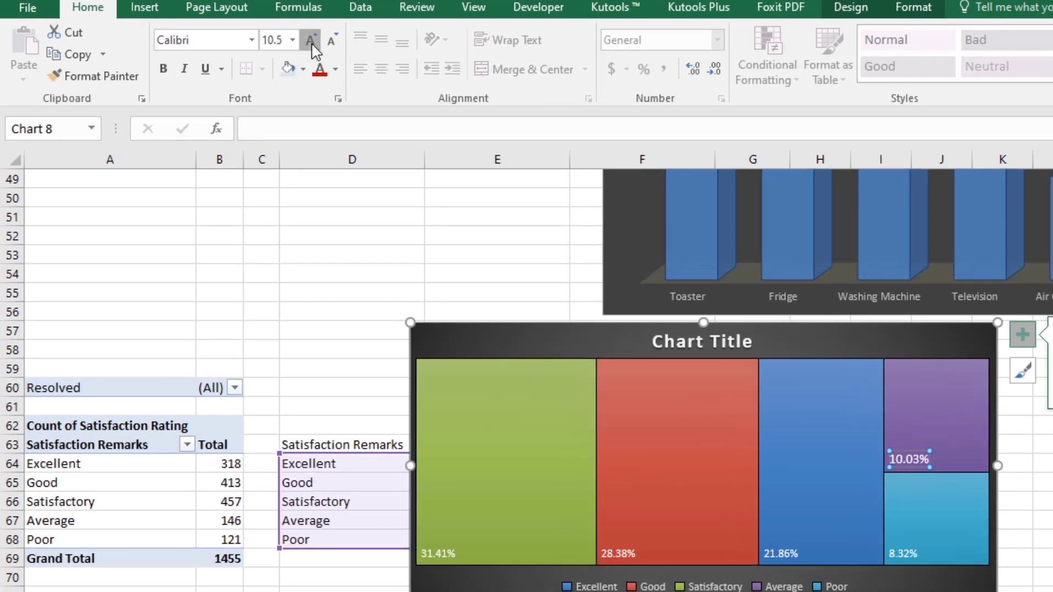
click(311, 42)
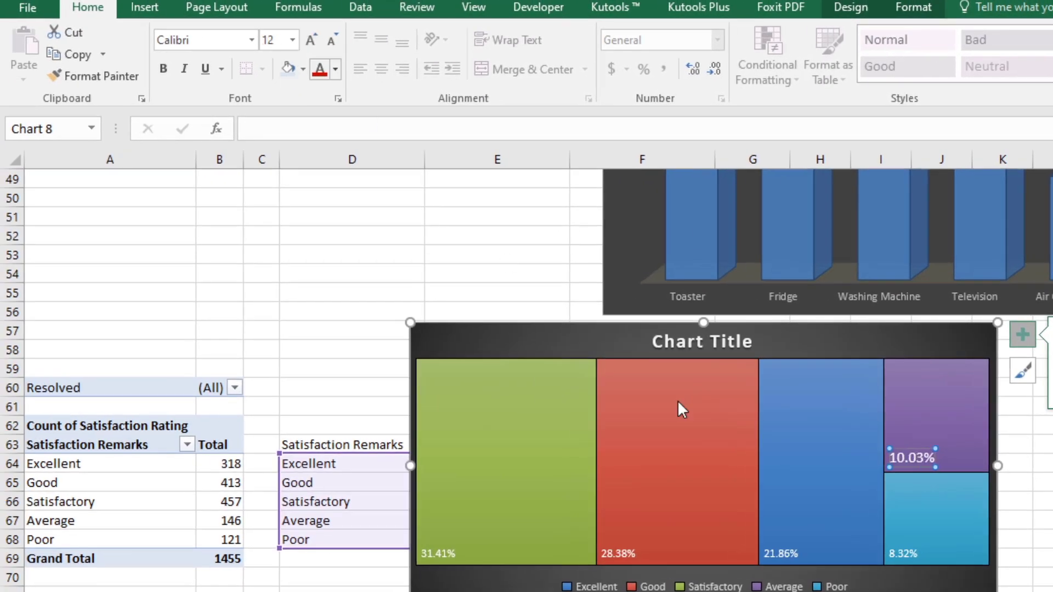
click(899, 540)
click(899, 540)
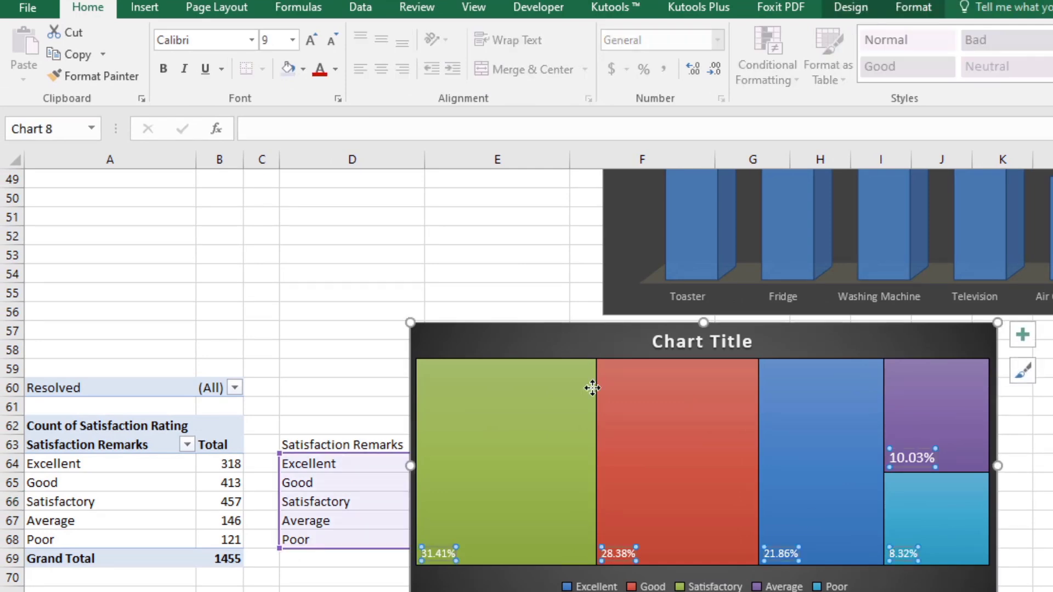
click(311, 42)
click(310, 42)
click(311, 42)
click(311, 41)
click(310, 41)
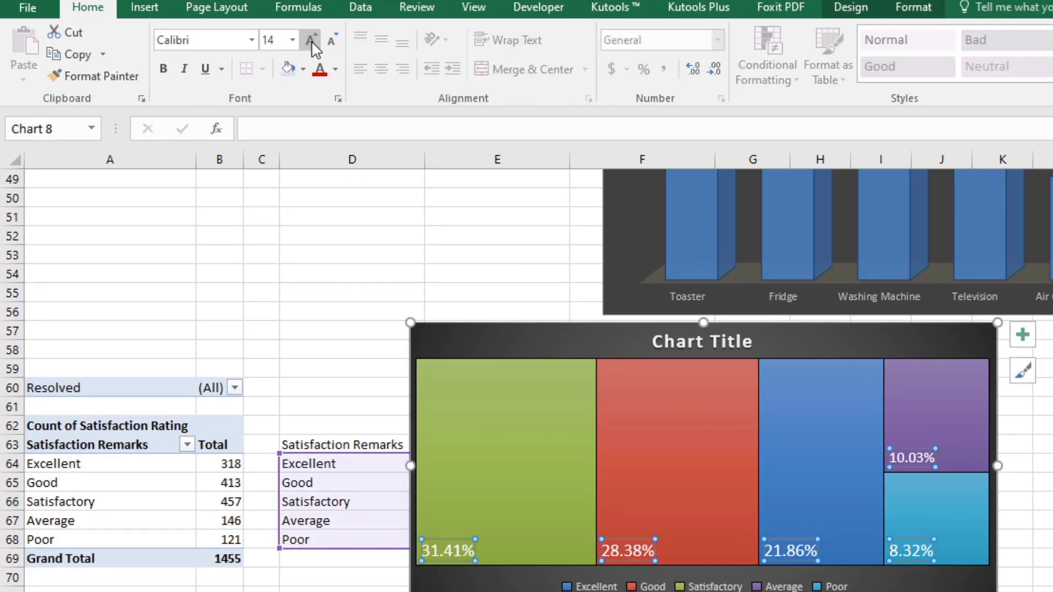
click(292, 40)
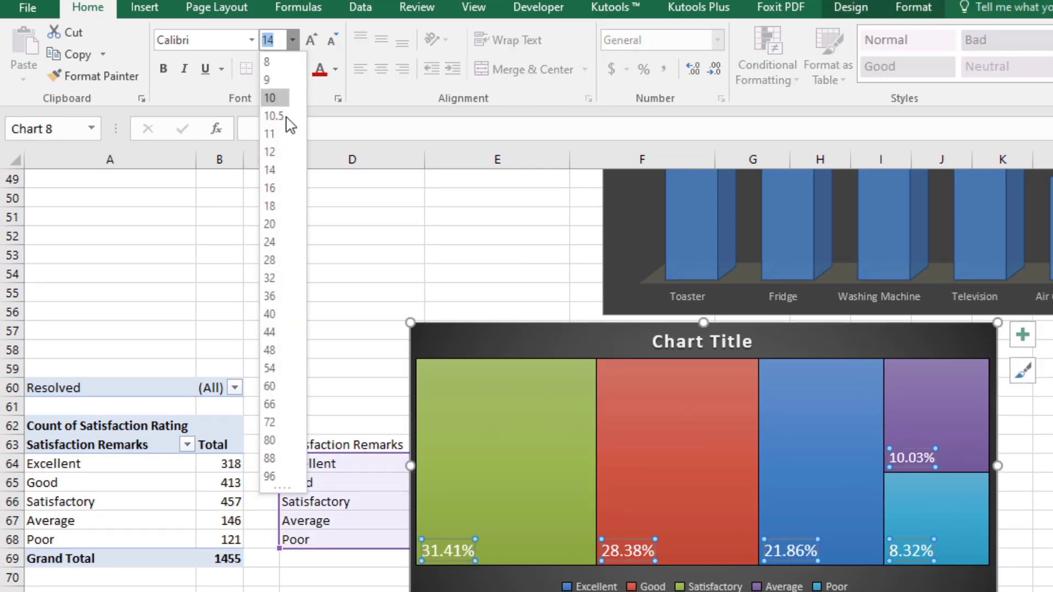
click(273, 158)
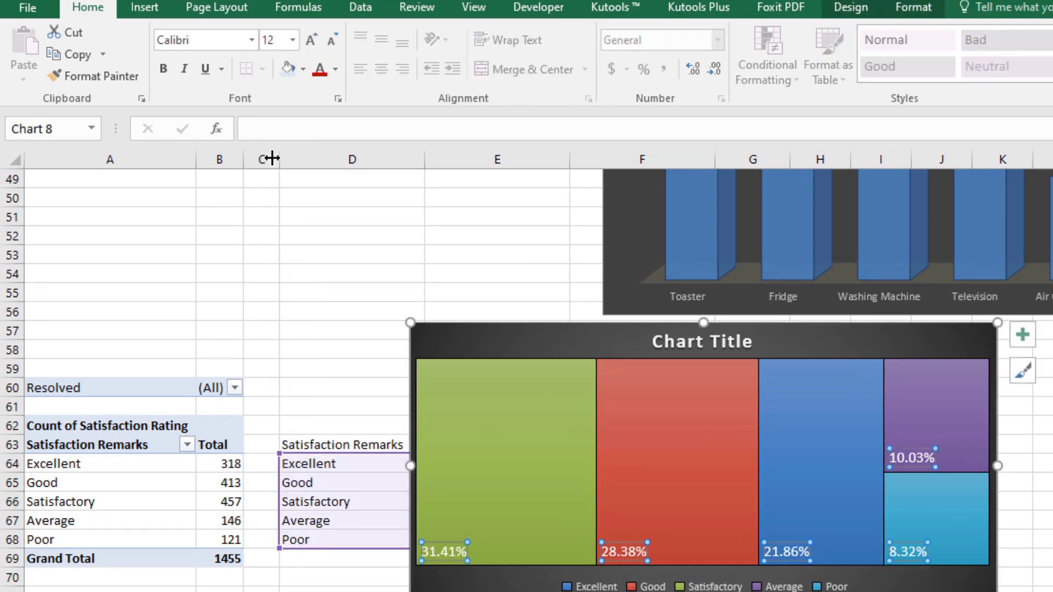
click(172, 74)
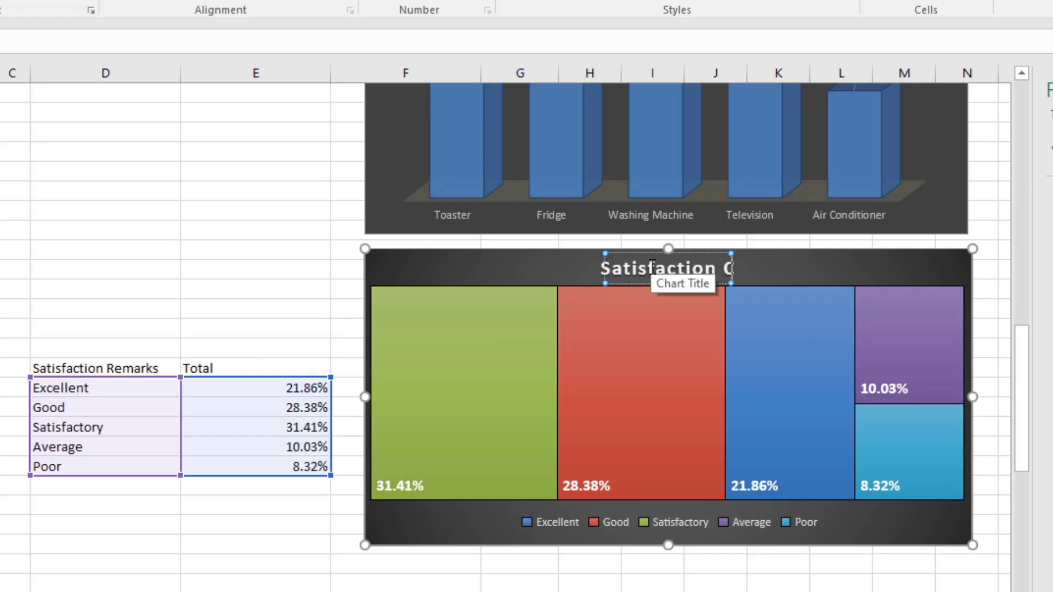
Change the treemap's title to Satisfaction Chart and deselect the chart.
text(hart)
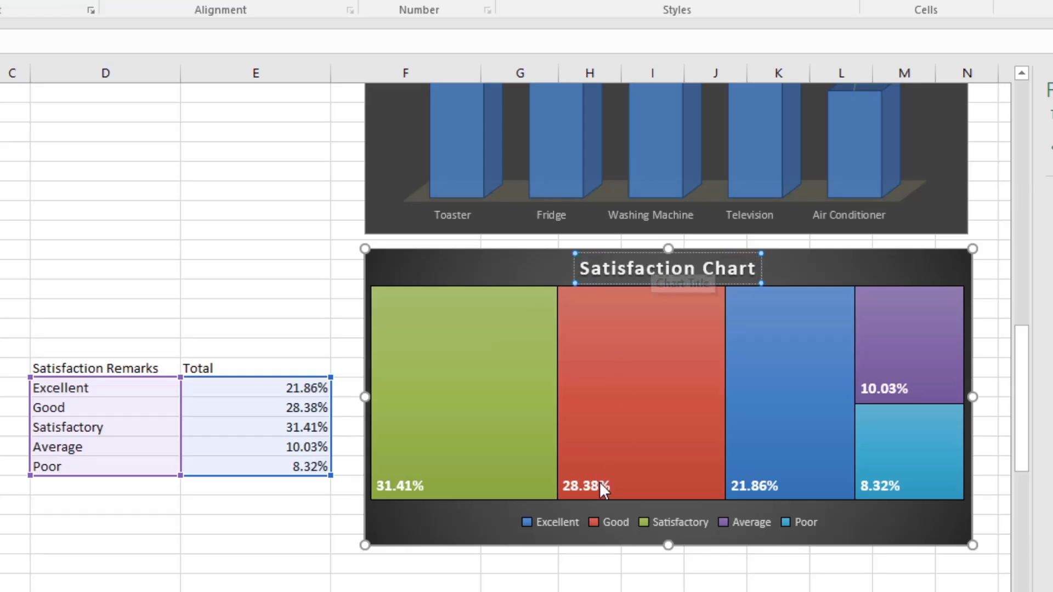
key(Escape)
key(Escape)
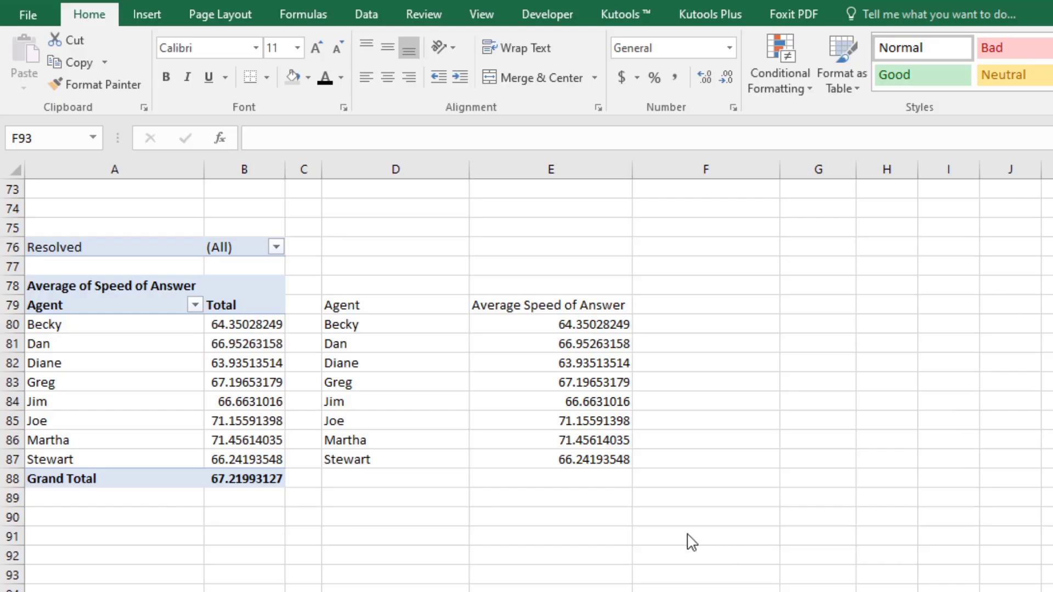
Insert a Sunburst chart from the agents and their average speed of answer in D80:E87.
drag(370, 323, 599, 461)
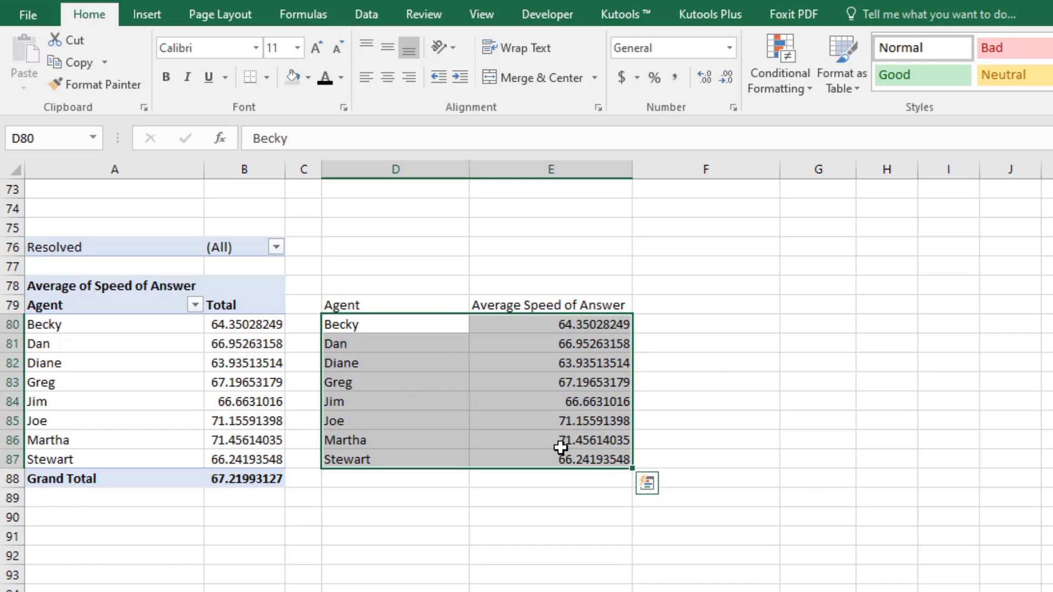
click(149, 13)
click(700, 41)
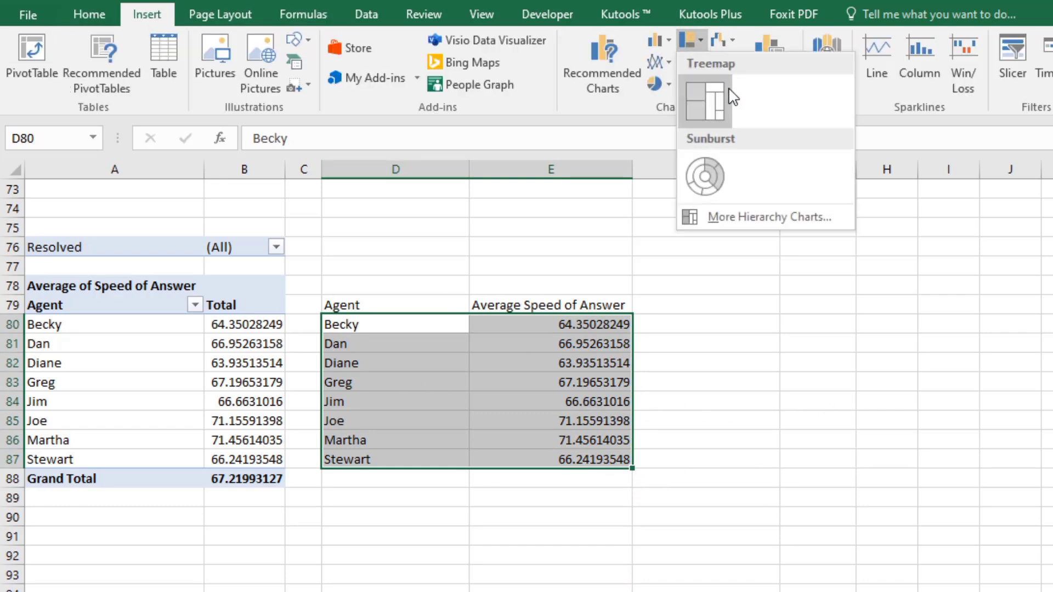
click(700, 171)
Place the sunburst chart beside its source table, widen it, and apply the black-background chart style.
drag(623, 380, 732, 263)
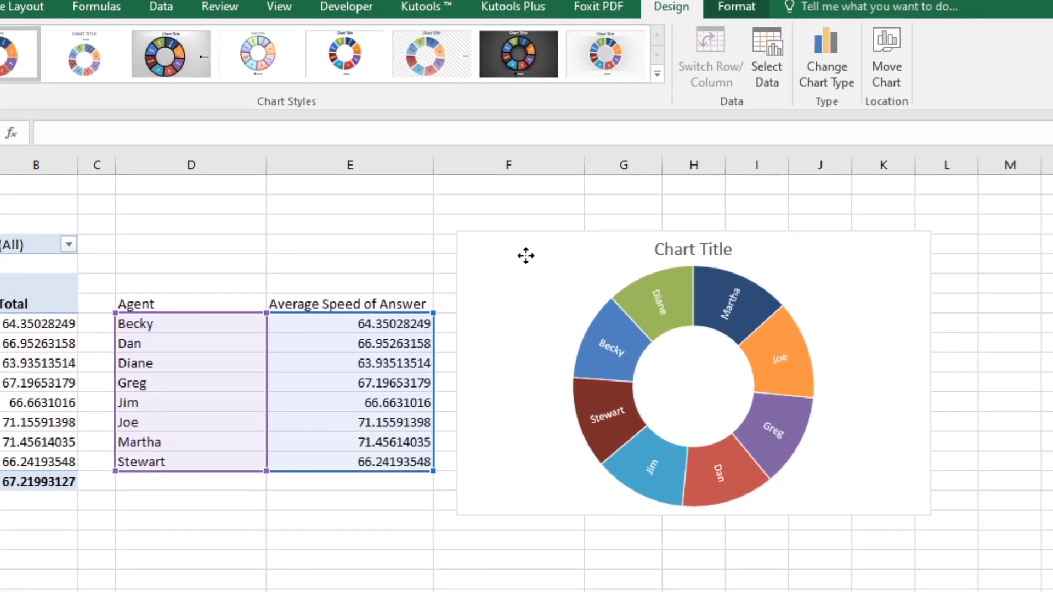
drag(526, 256, 529, 240)
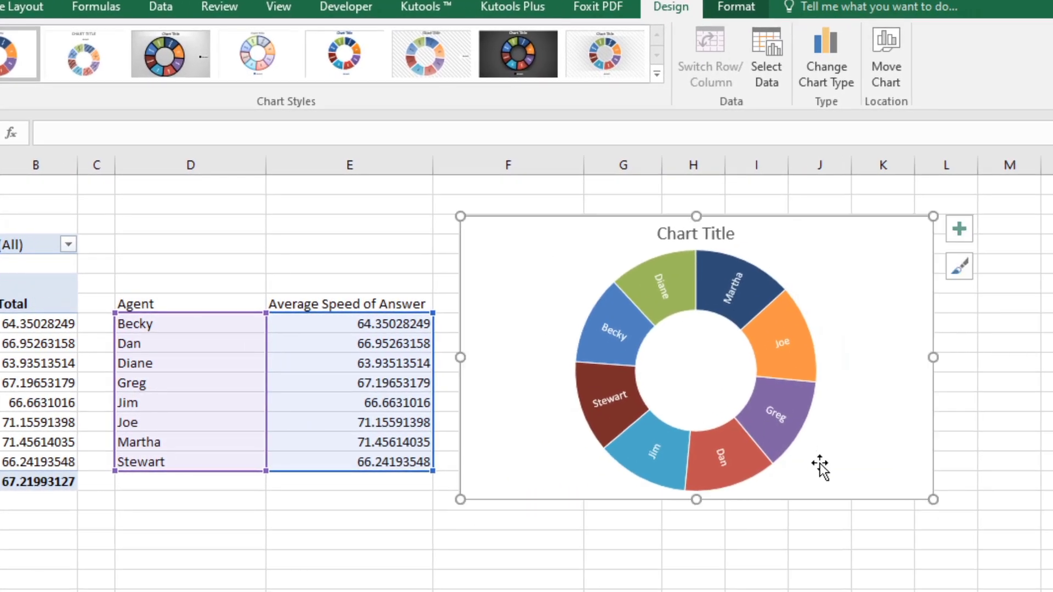
drag(930, 500, 1031, 497)
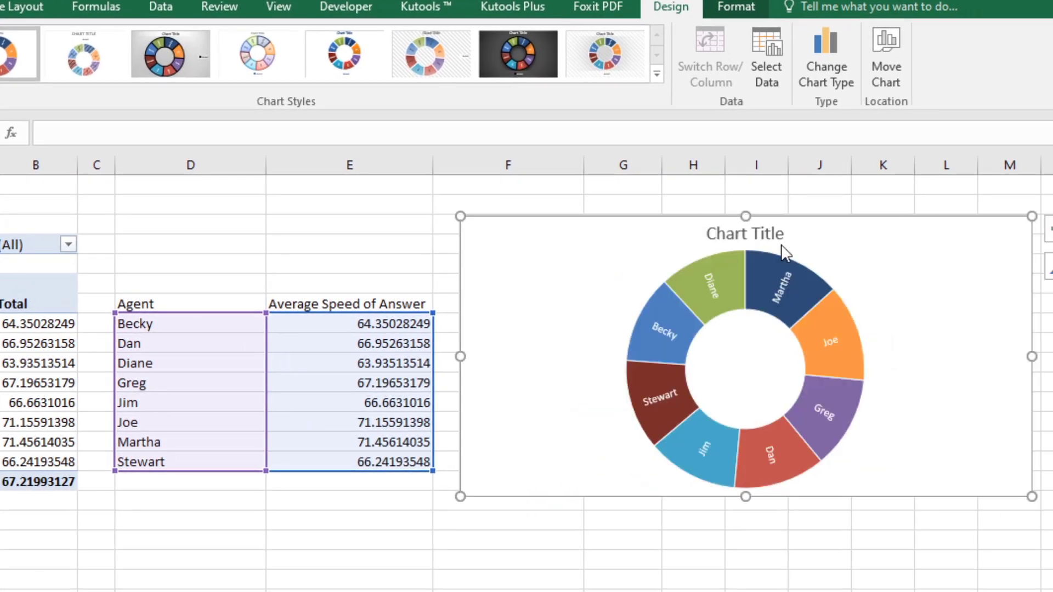
click(510, 63)
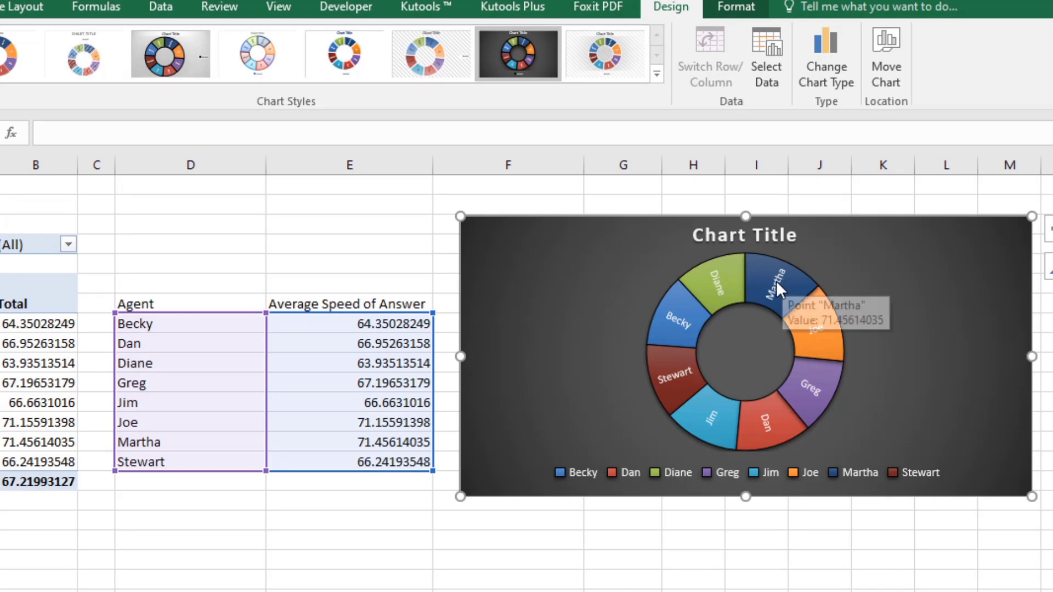
Set the sunburst chart's data labels to show the value instead of the category name.
click(776, 282)
click(776, 281)
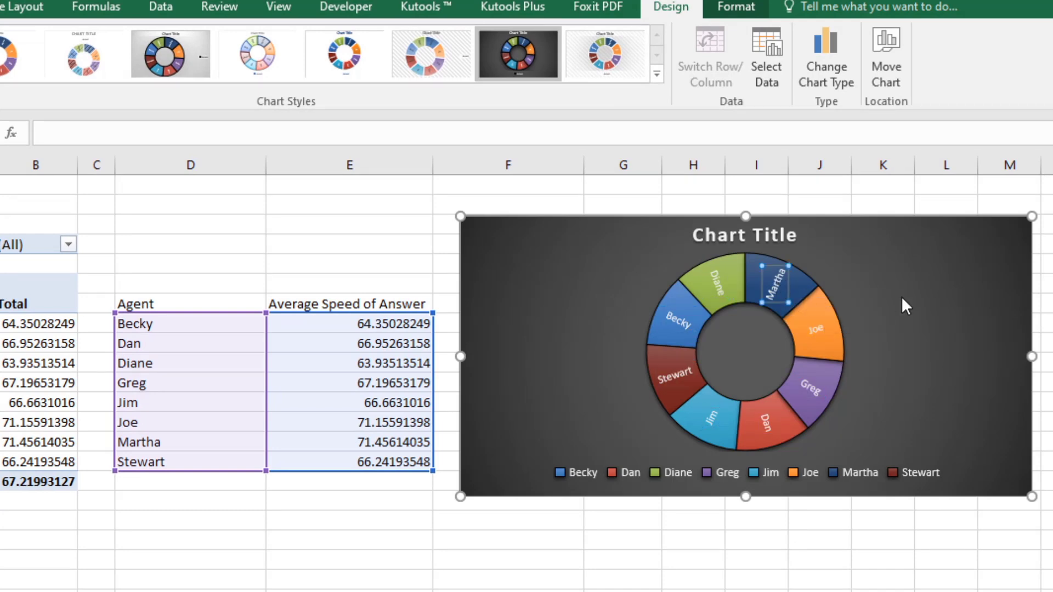
click(817, 329)
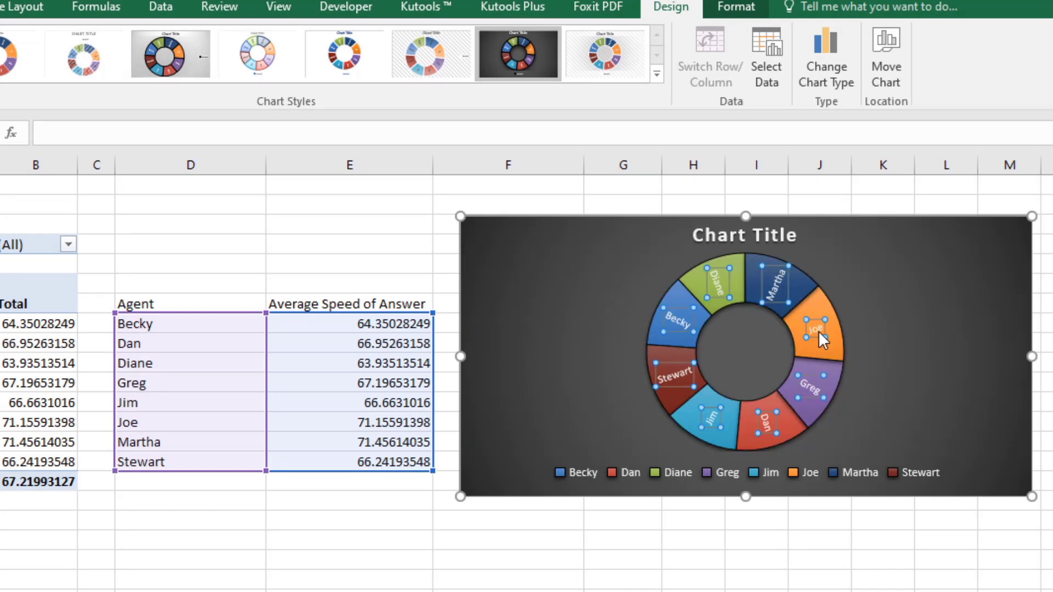
double_click(818, 331)
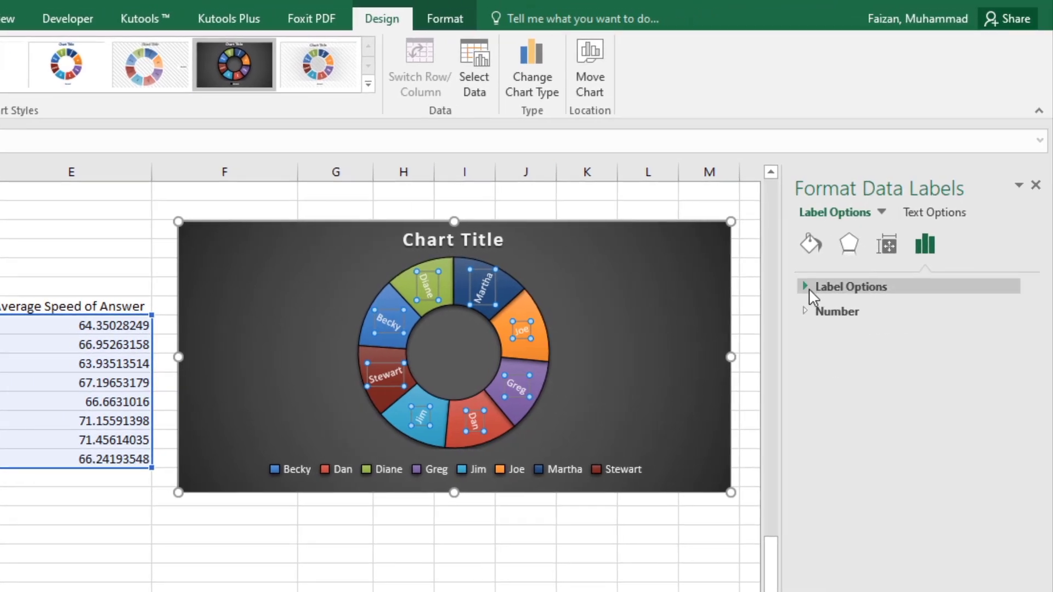
click(812, 297)
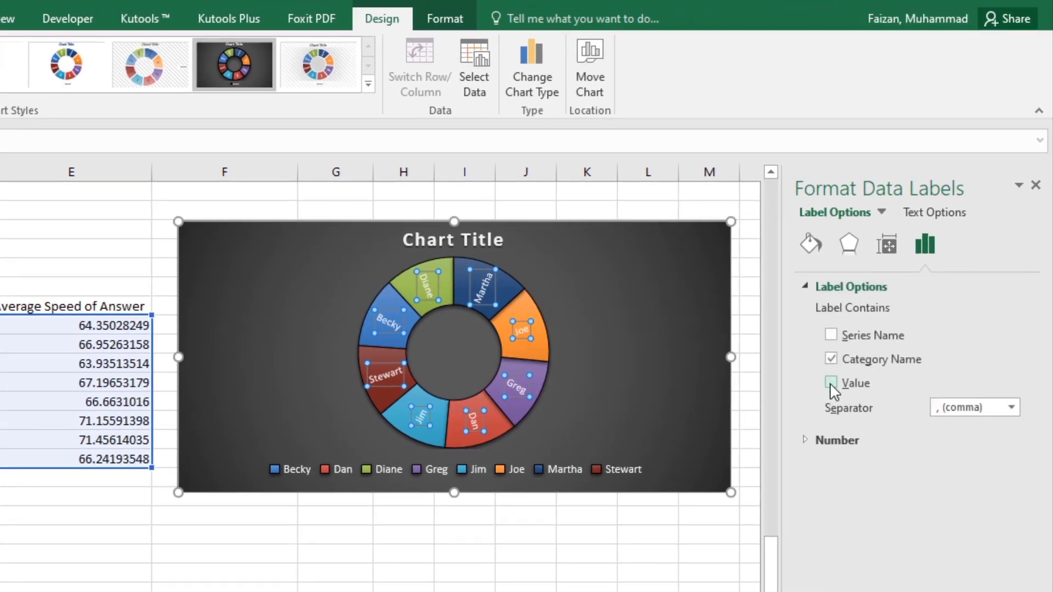
click(830, 382)
click(830, 360)
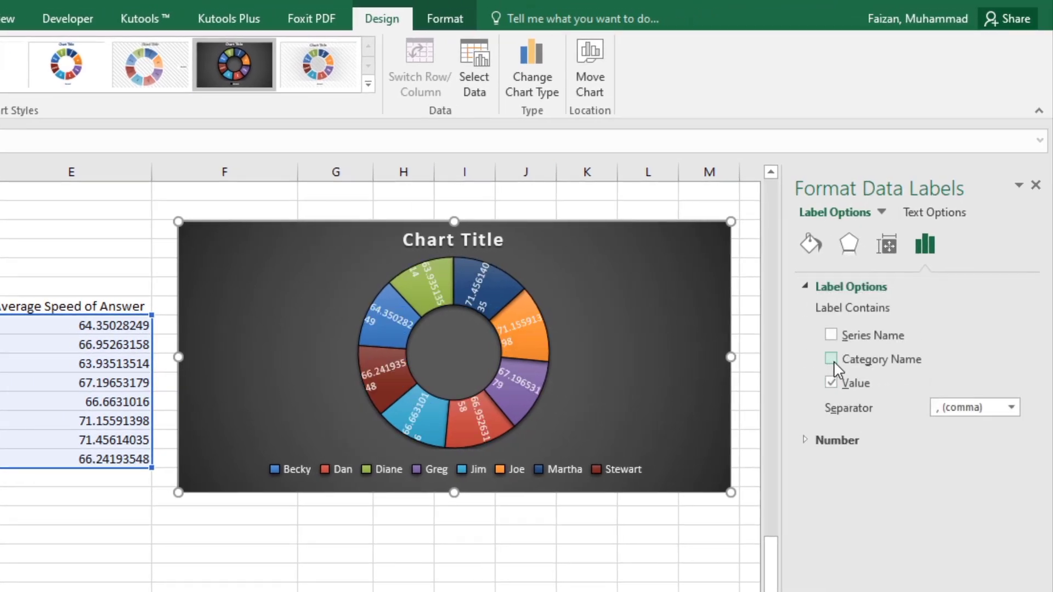
Format the sunburst chart's data labels with the Number category and two decimal places.
click(804, 445)
click(997, 486)
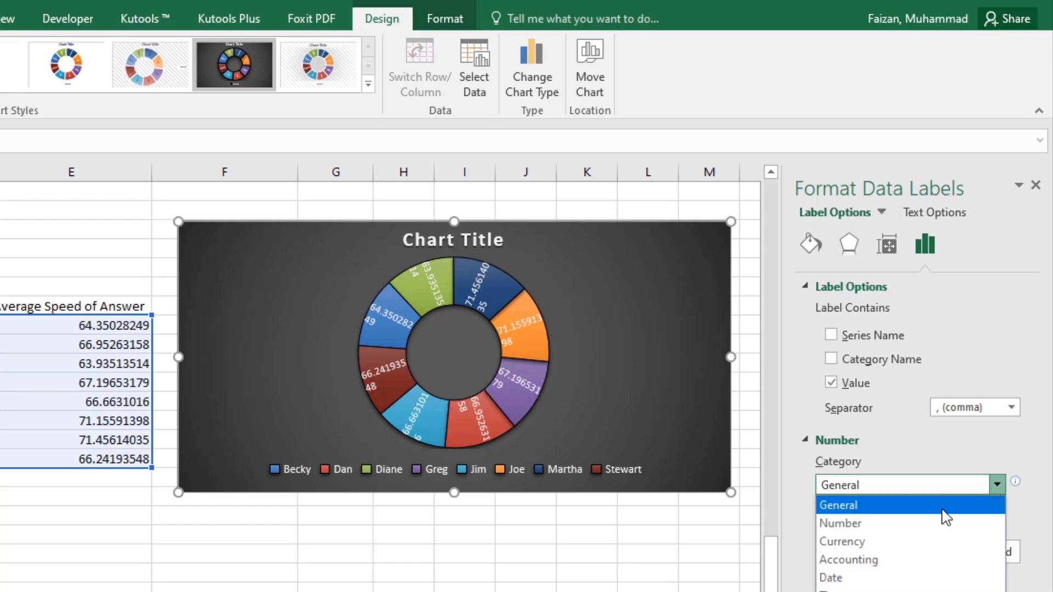
click(875, 519)
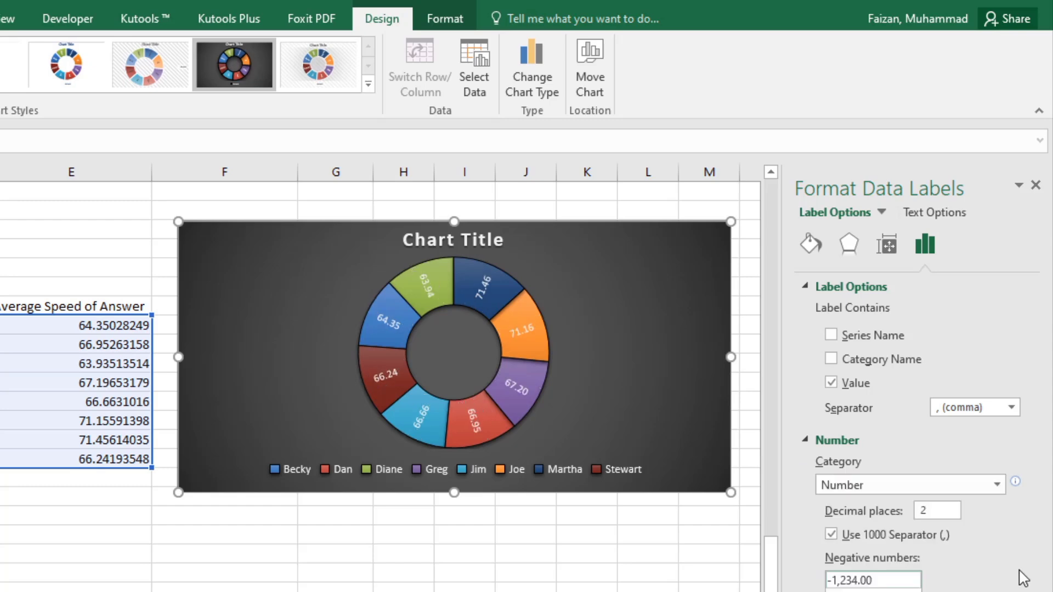
click(644, 564)
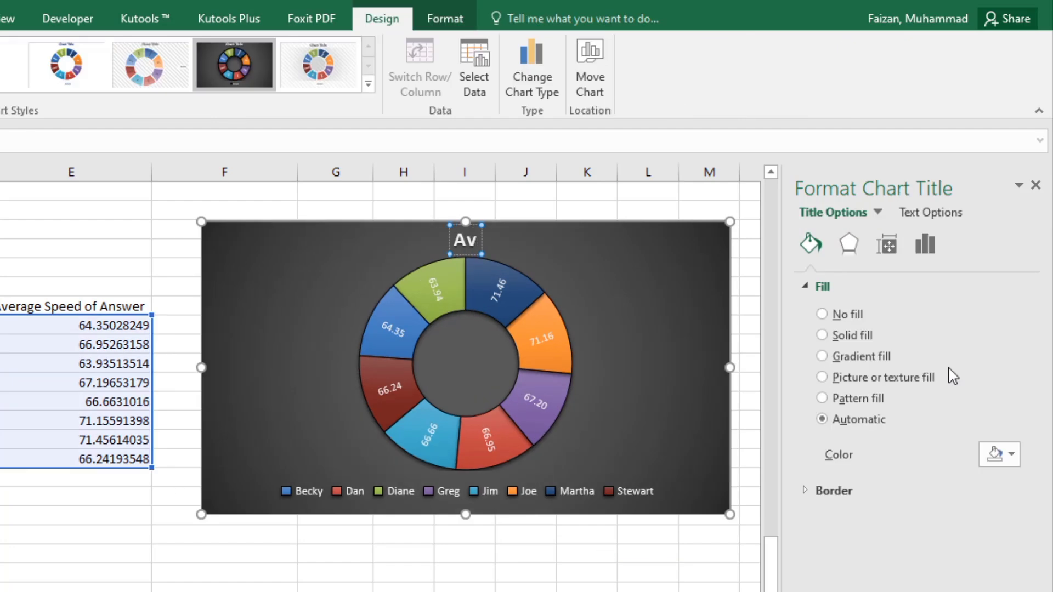
Change the sunburst chart's title to Avg. Speed of Answers.
text(g)
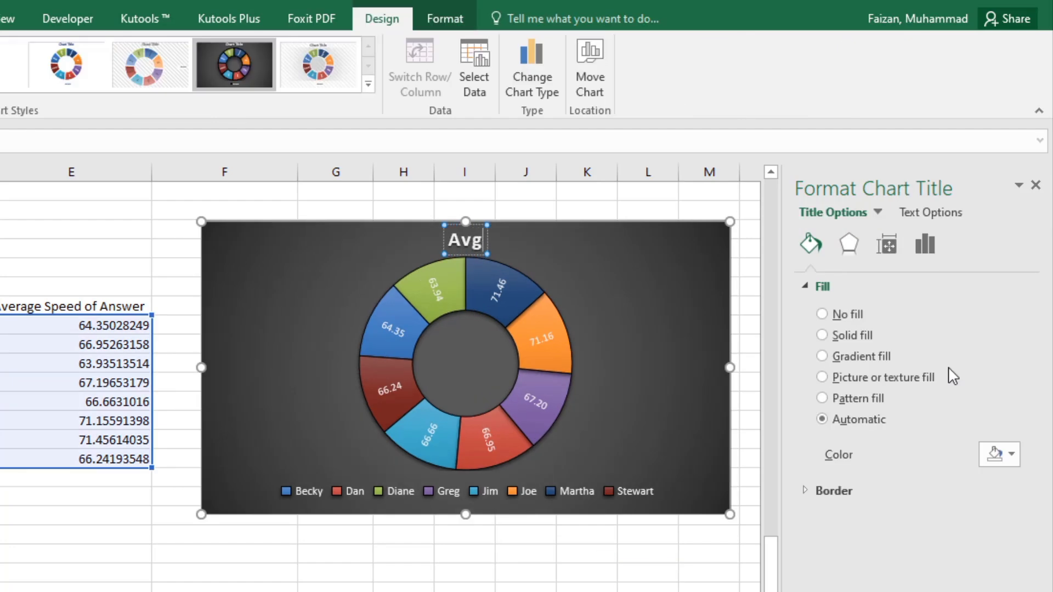
text(. Speed if)
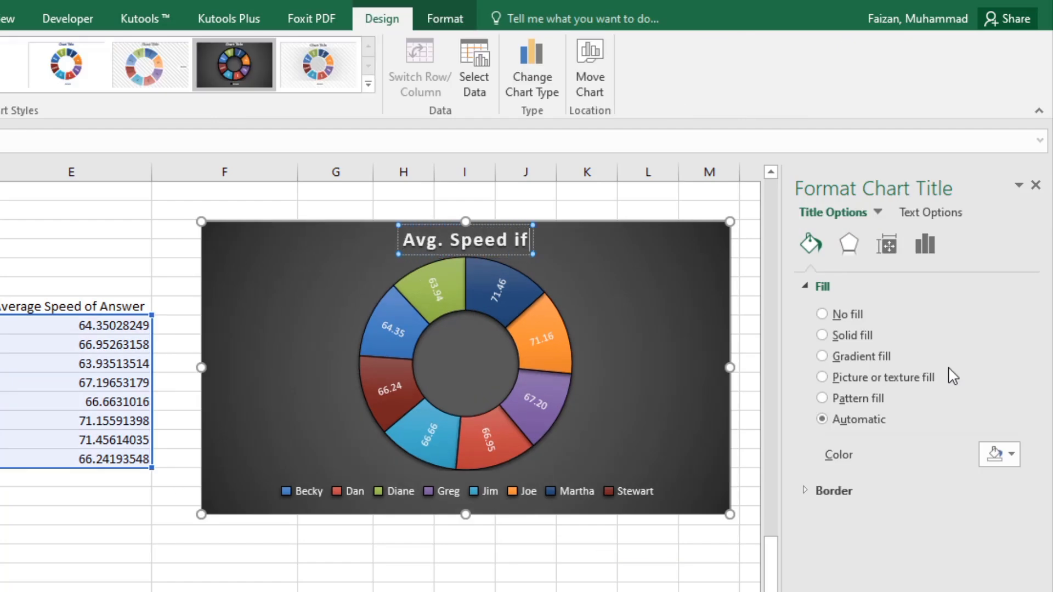
key(BackSpace)
text(ofd)
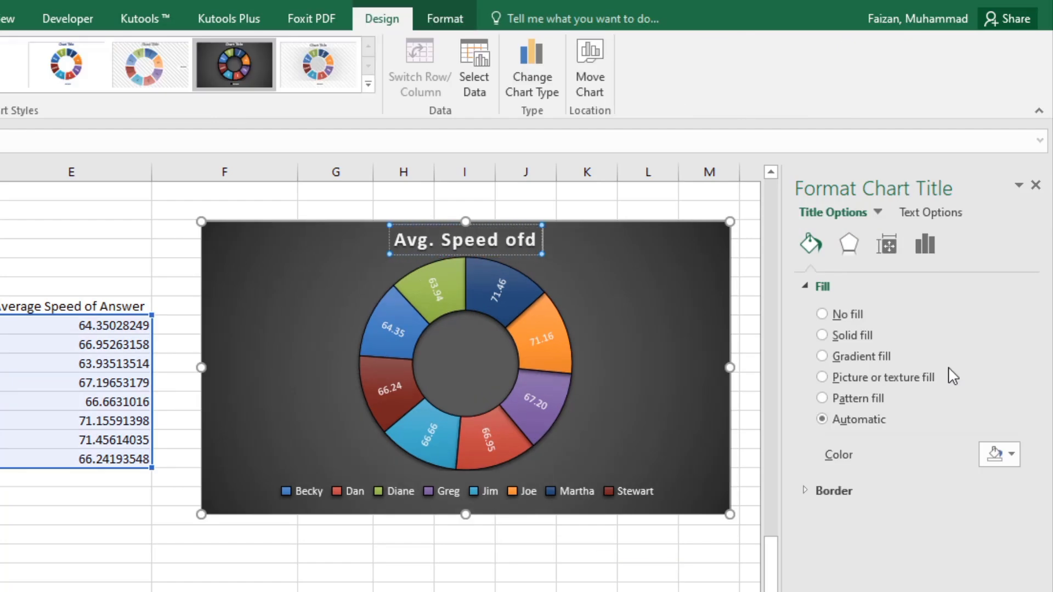
key(BackSpace)
text(Answers)
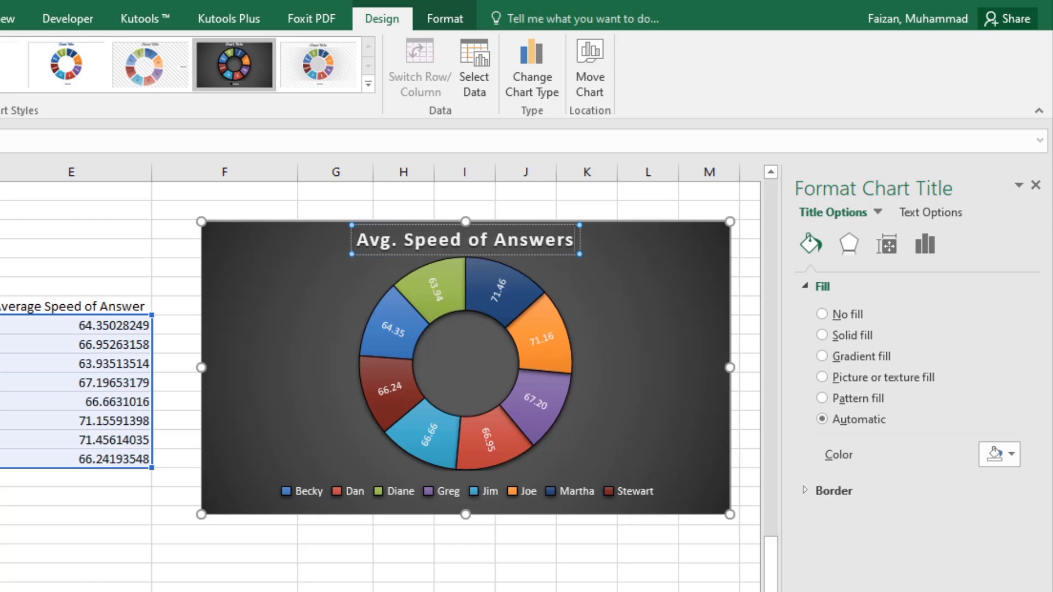
key(Escape)
key(Escape)
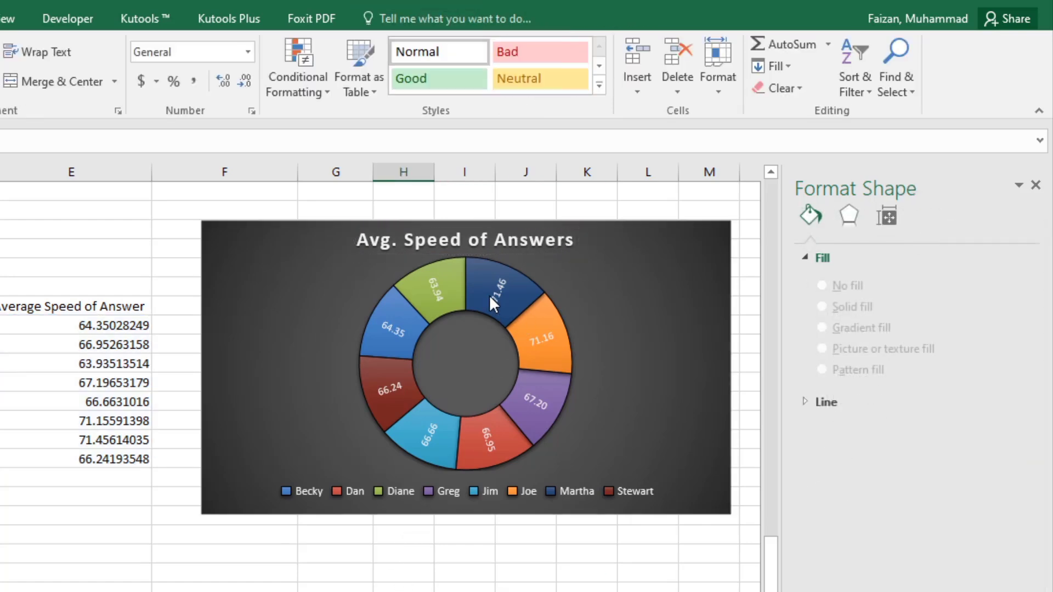
click(489, 295)
click(495, 293)
click(642, 332)
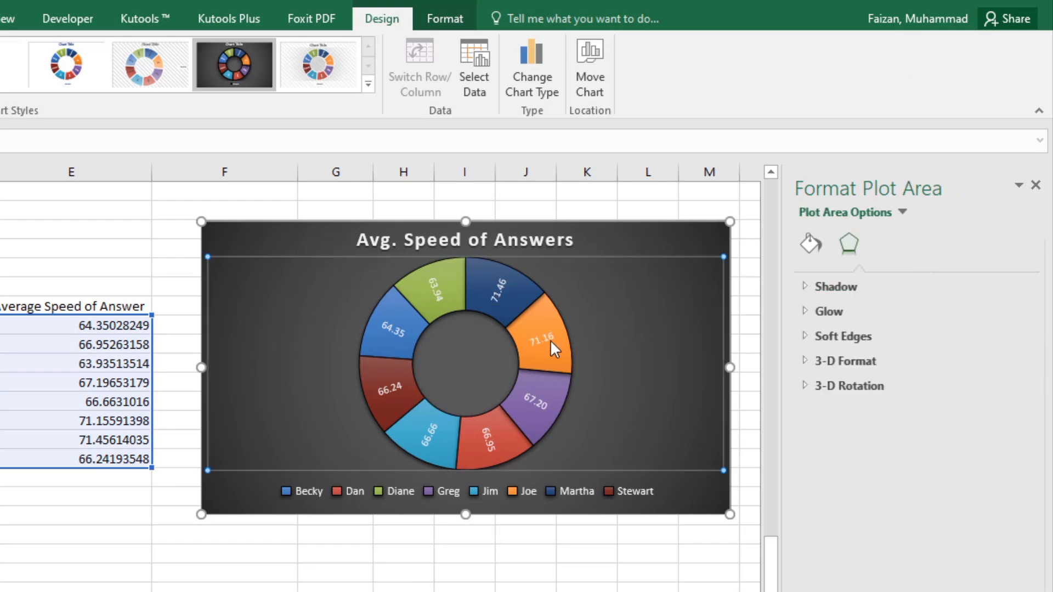
click(551, 340)
click(189, 585)
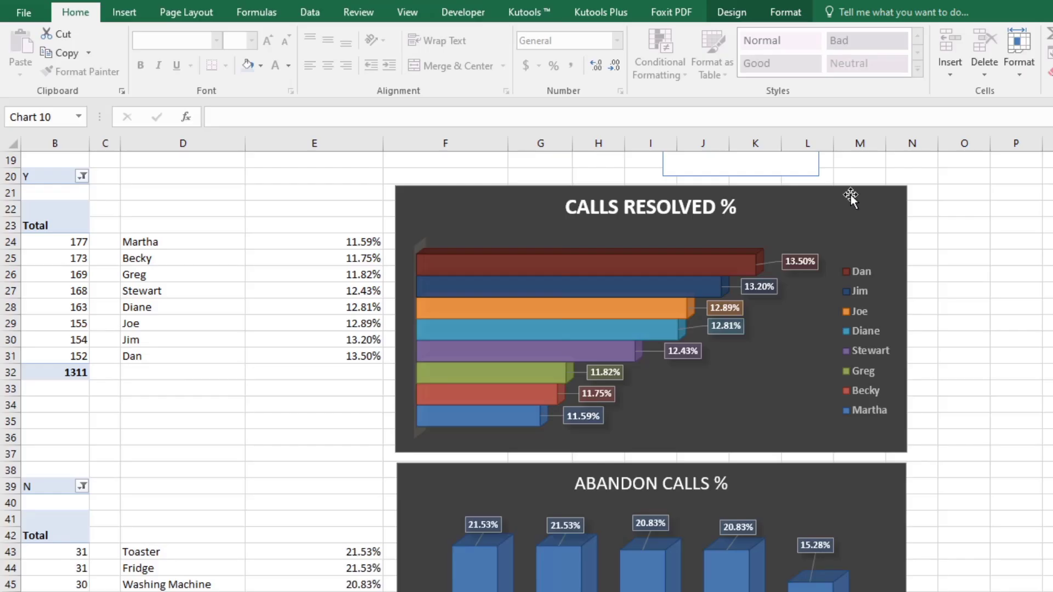
Copy all the charts, from CALLS RESOLVED % downwards, and paste them together into the Call Center DashBoard sheet.
click(851, 195)
scroll(837, 483, down, 4)
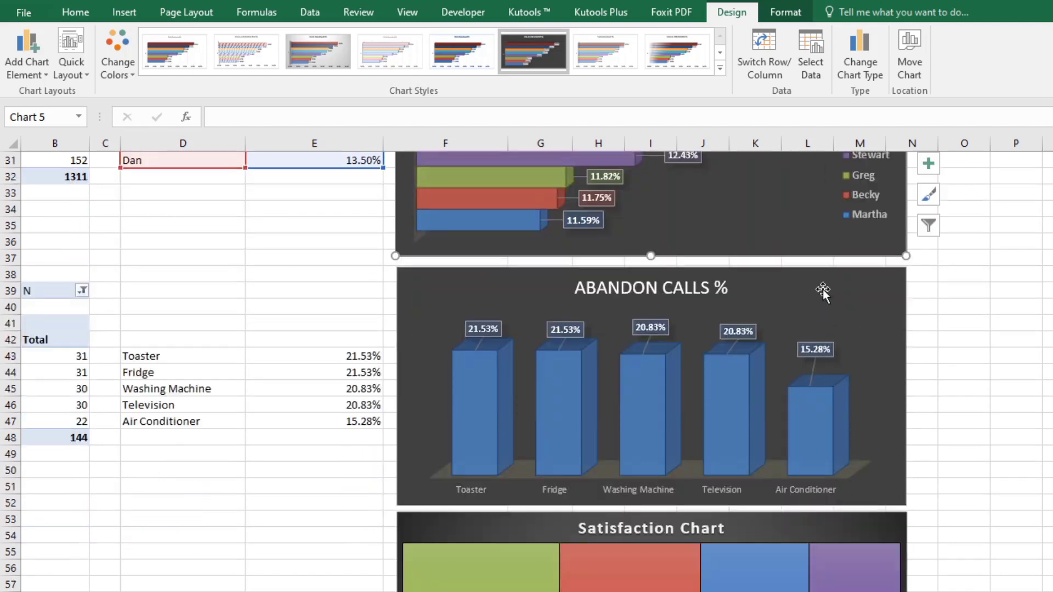
click(822, 290)
scroll(849, 417, down, 3)
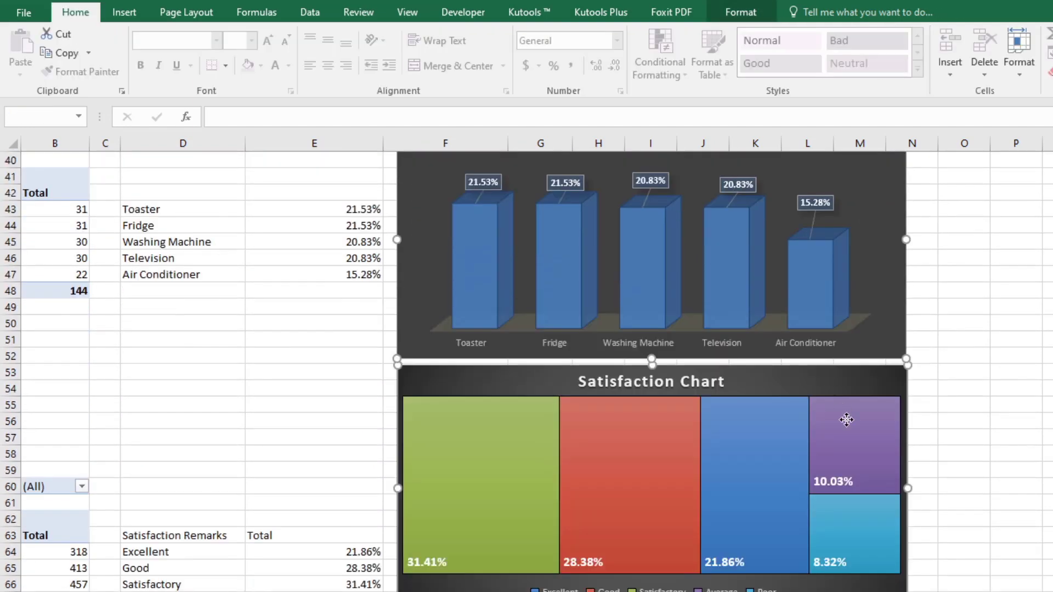
scroll(846, 420, down, 6)
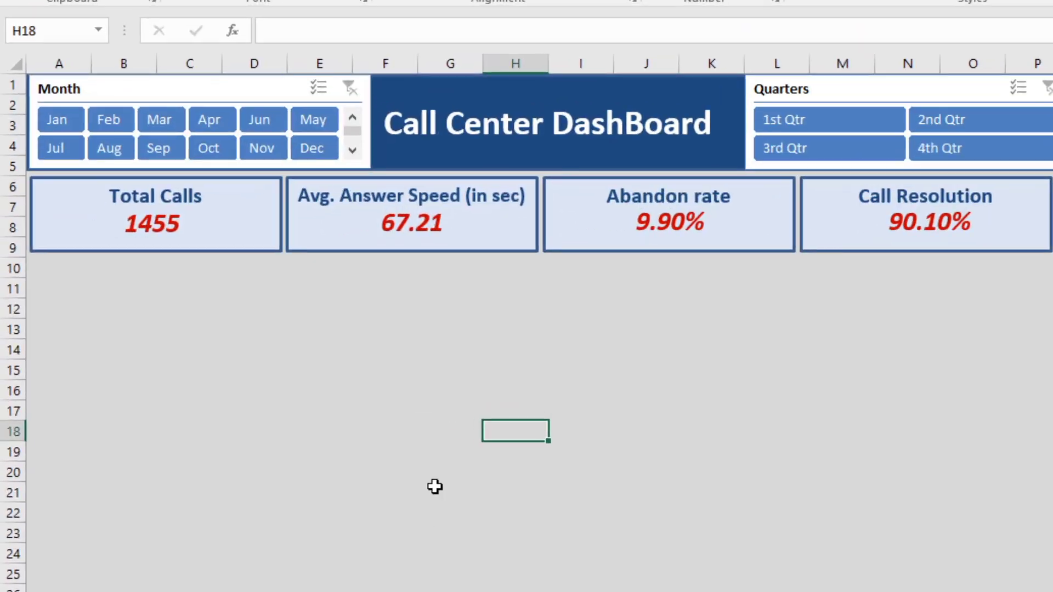
key(ctrl+v)
Move the pasted group of charts below the key-figure boxes, starting at about row 11 in column A.
drag(568, 442, 115, 292)
scroll(434, 546, down, 1)
scroll(433, 547, up, 2)
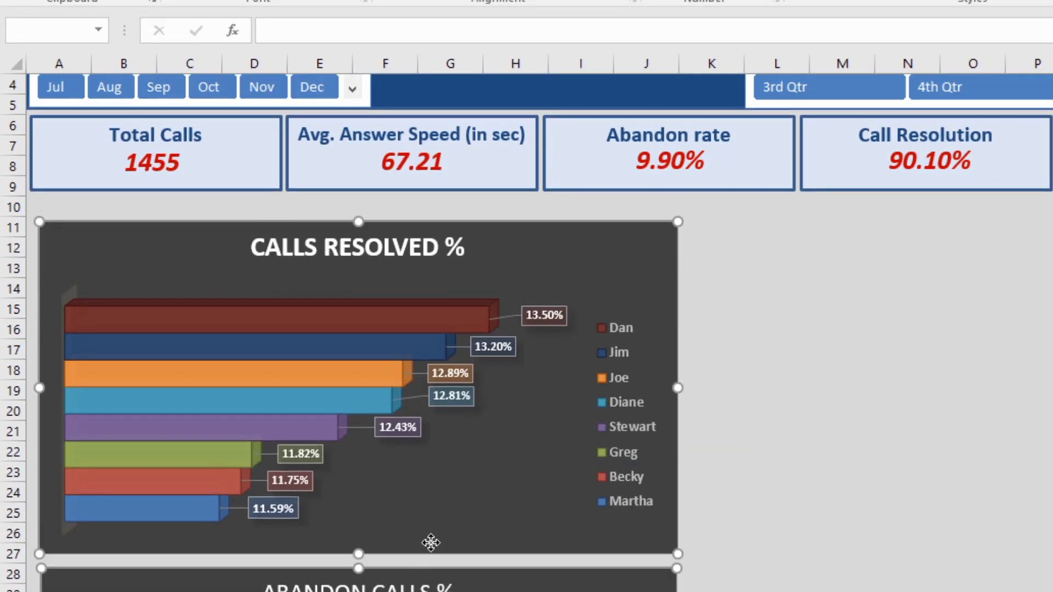
click(756, 575)
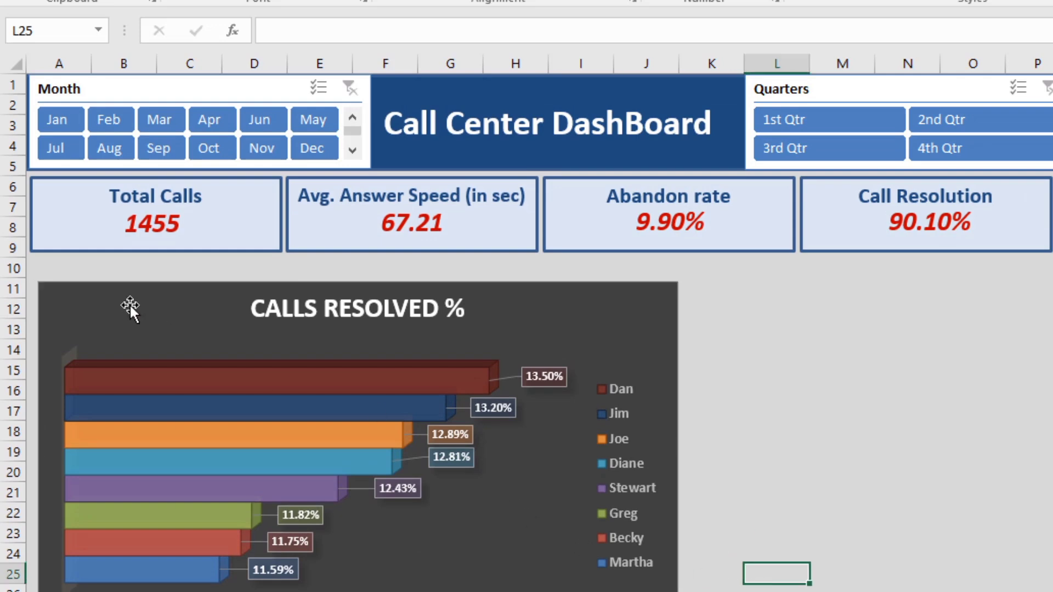
Move the CALLS RESOLVED % chart directly below the key-figure boxes and shrink it to the combined width of the first two boxes.
drag(130, 304, 122, 287)
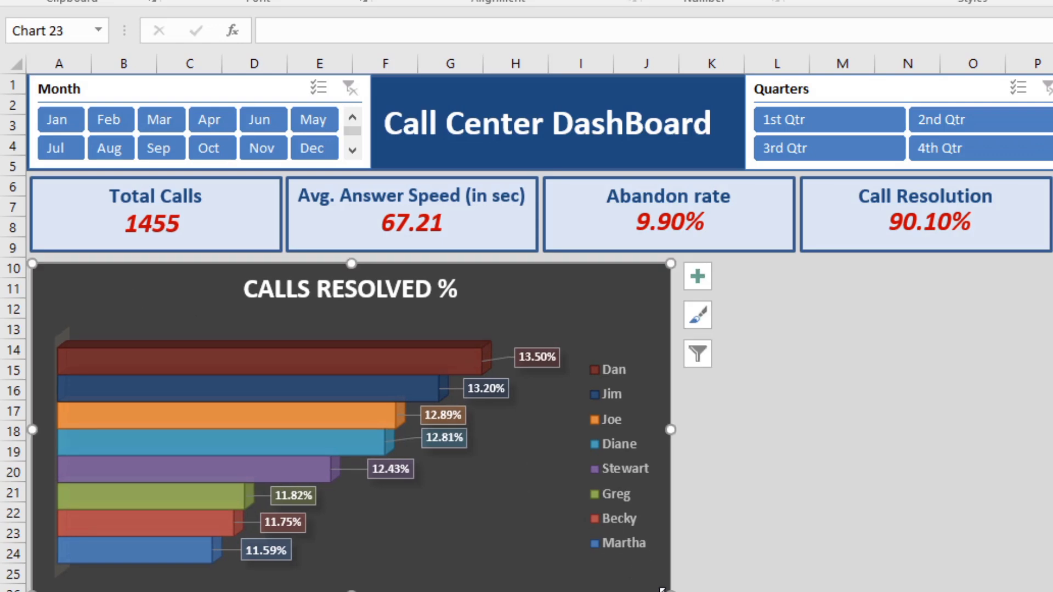
drag(662, 590, 536, 580)
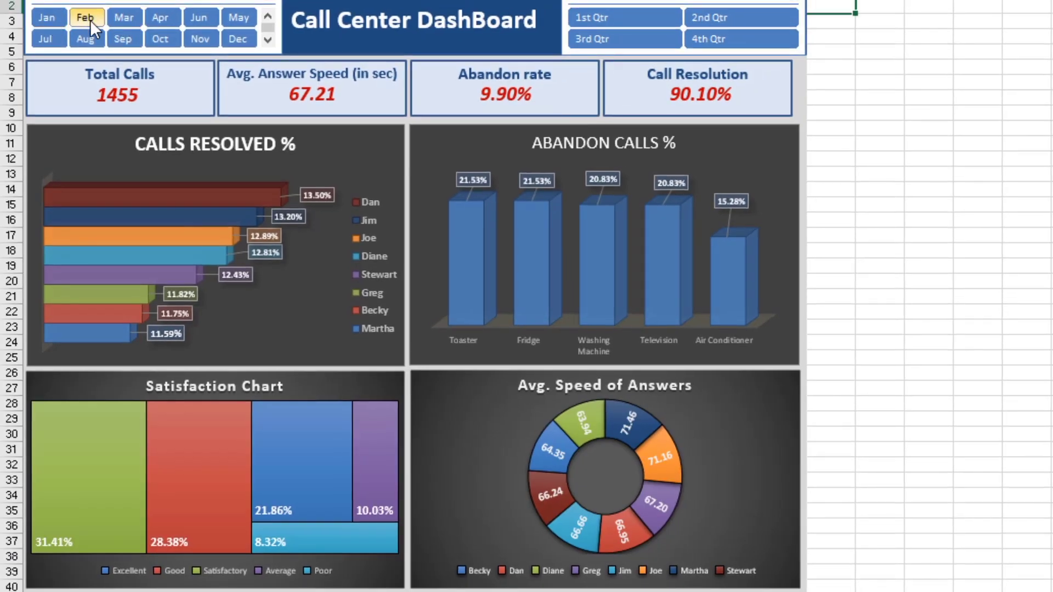
Test the Month slicer by filtering the dashboard to different months, including Jan, Dec and Jun, and clear the month filter.
click(89, 20)
click(44, 21)
ctrl+click(49, 38)
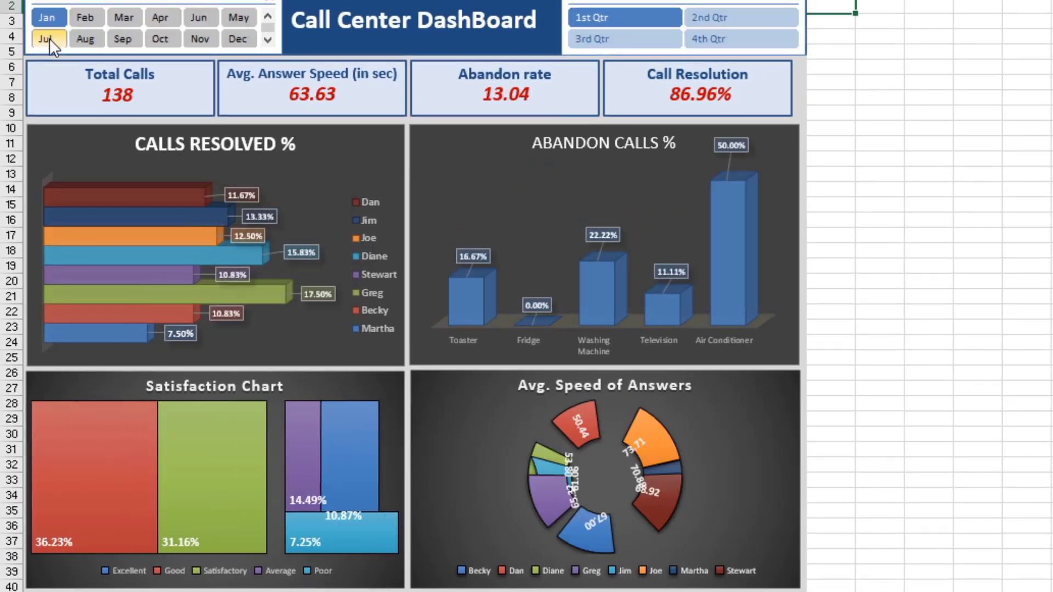
click(48, 38)
click(125, 39)
click(191, 38)
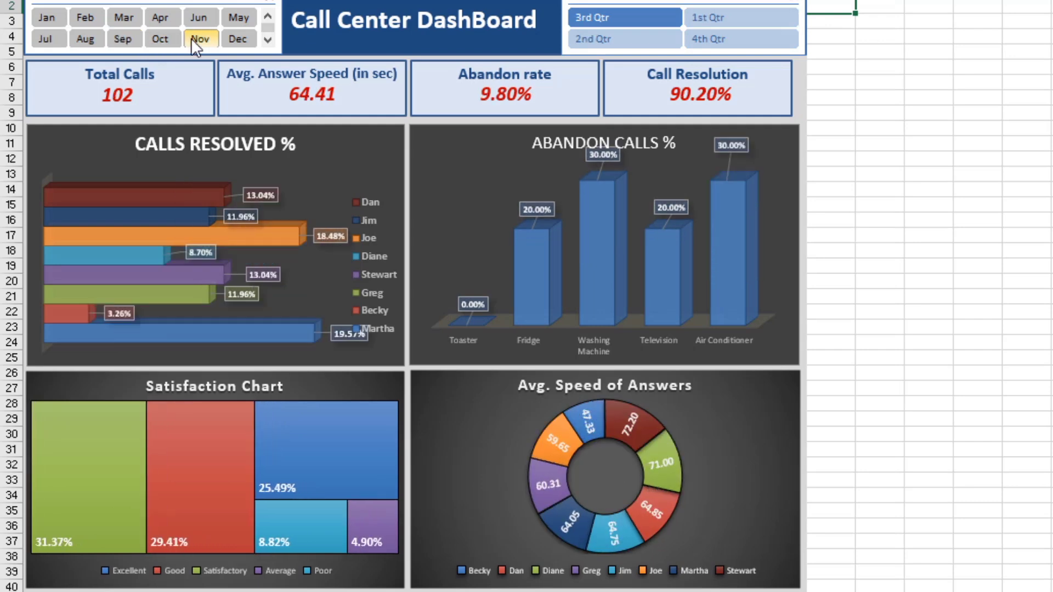
click(224, 37)
click(227, 24)
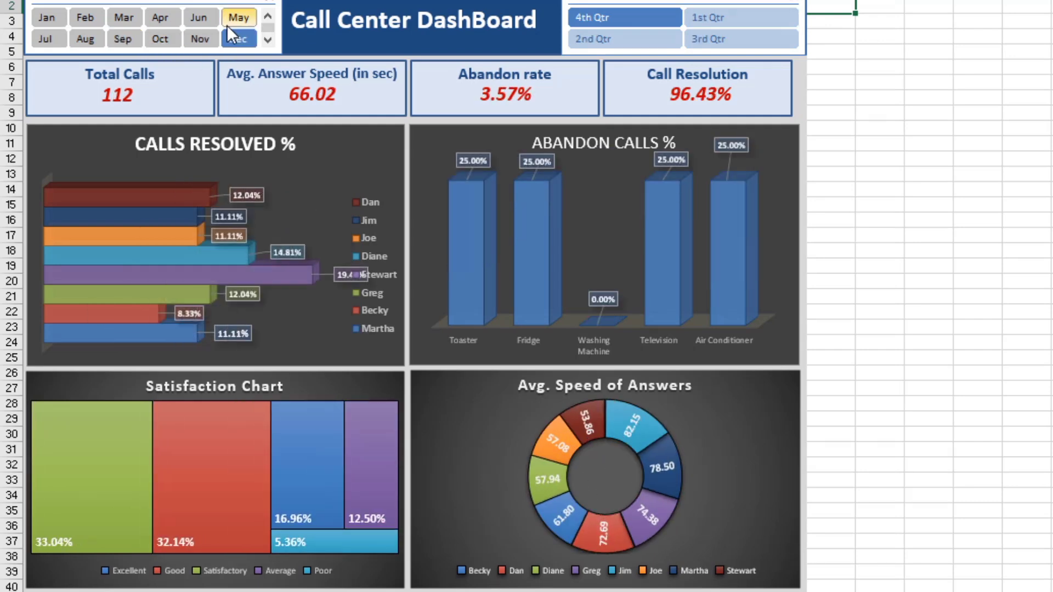
click(199, 17)
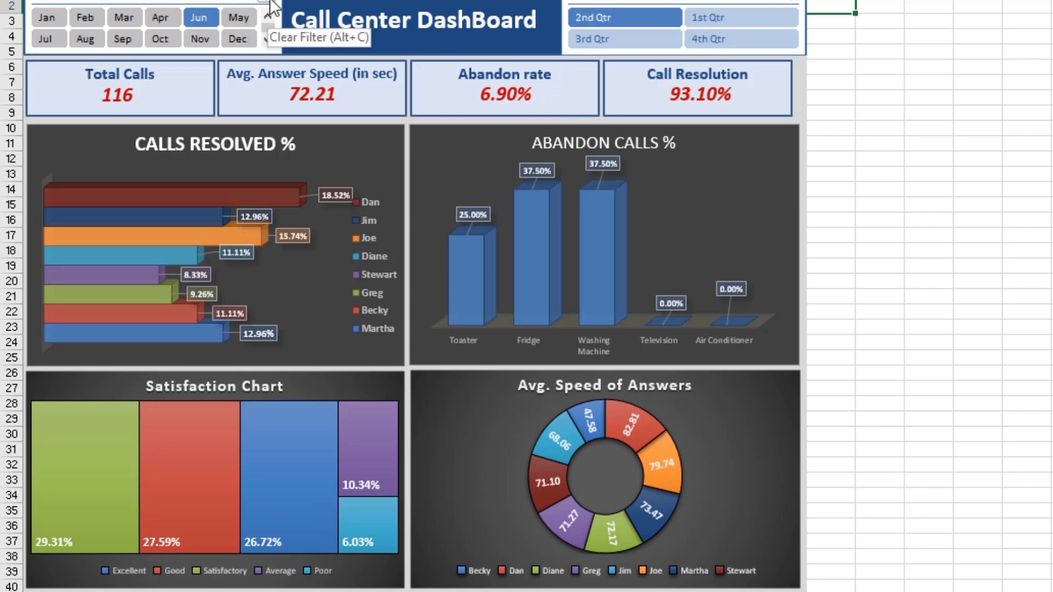
click(270, 3)
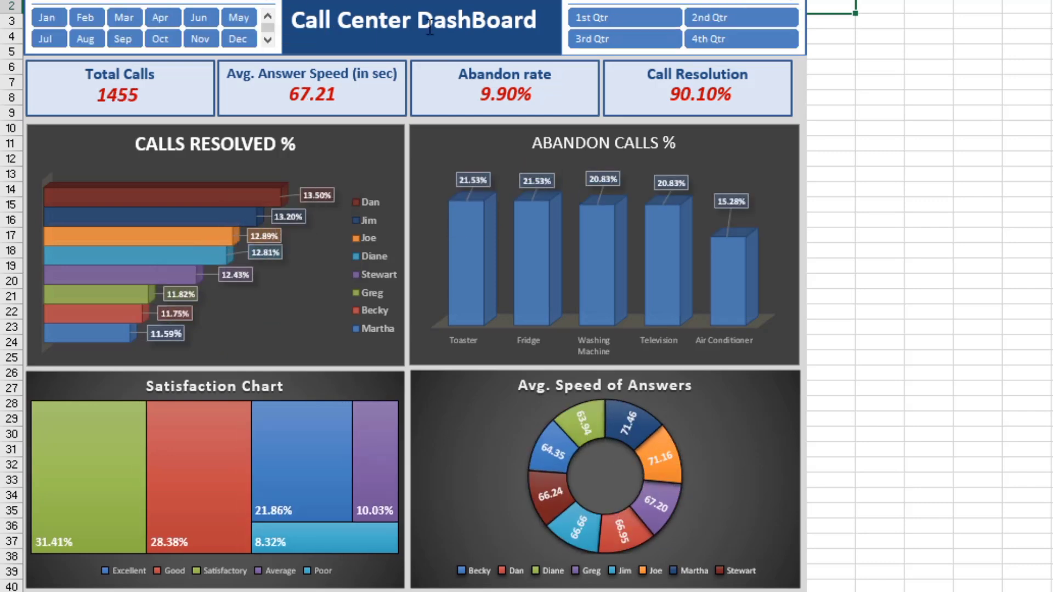
Test the Quarters slicer by filtering the dashboard to the 3rd, 1st, 2nd and 4th quarters one after another.
click(623, 33)
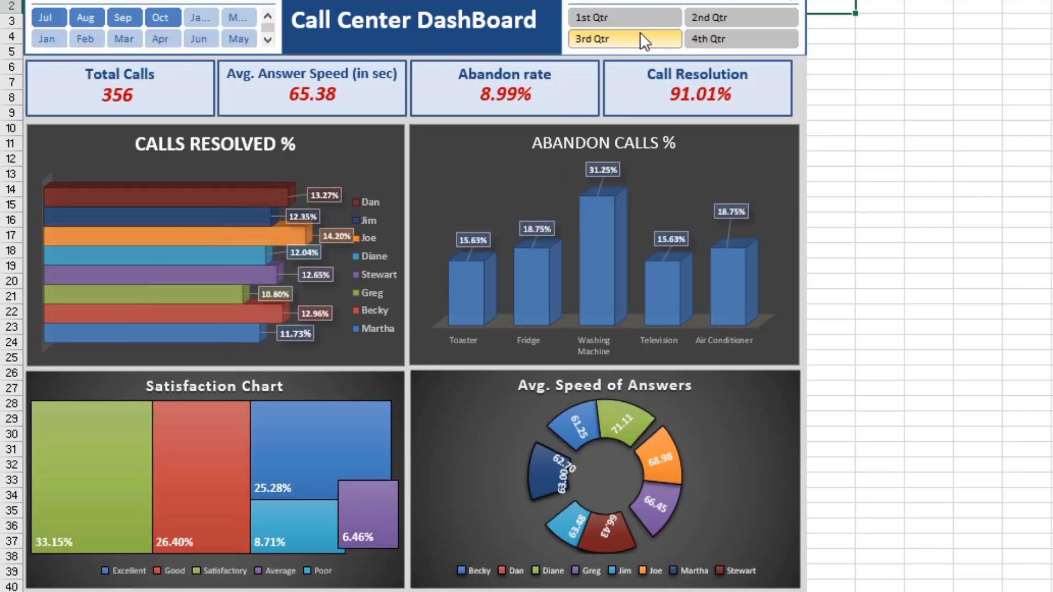
click(643, 17)
click(733, 25)
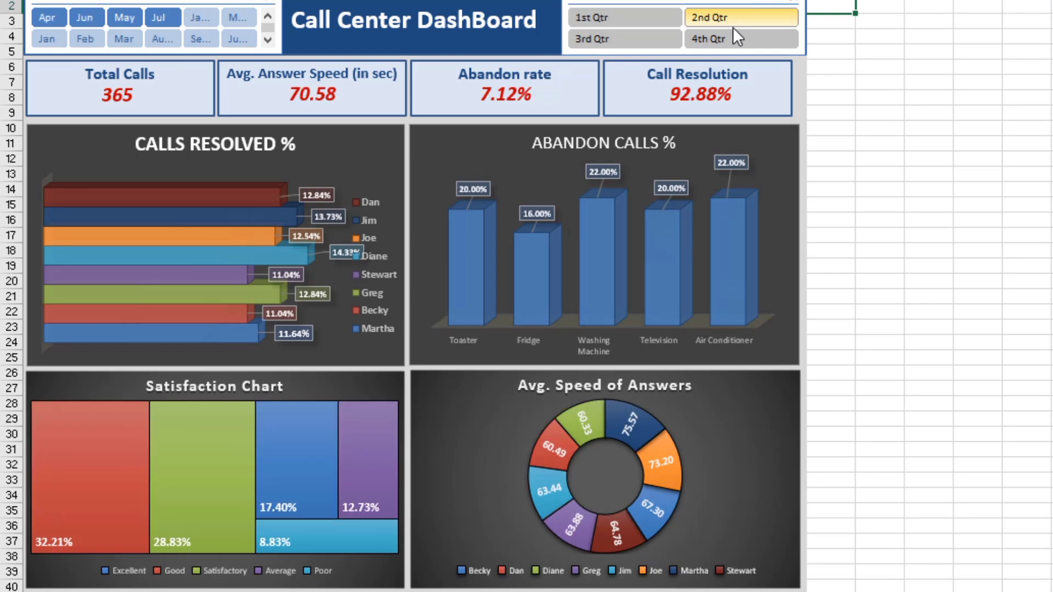
click(724, 41)
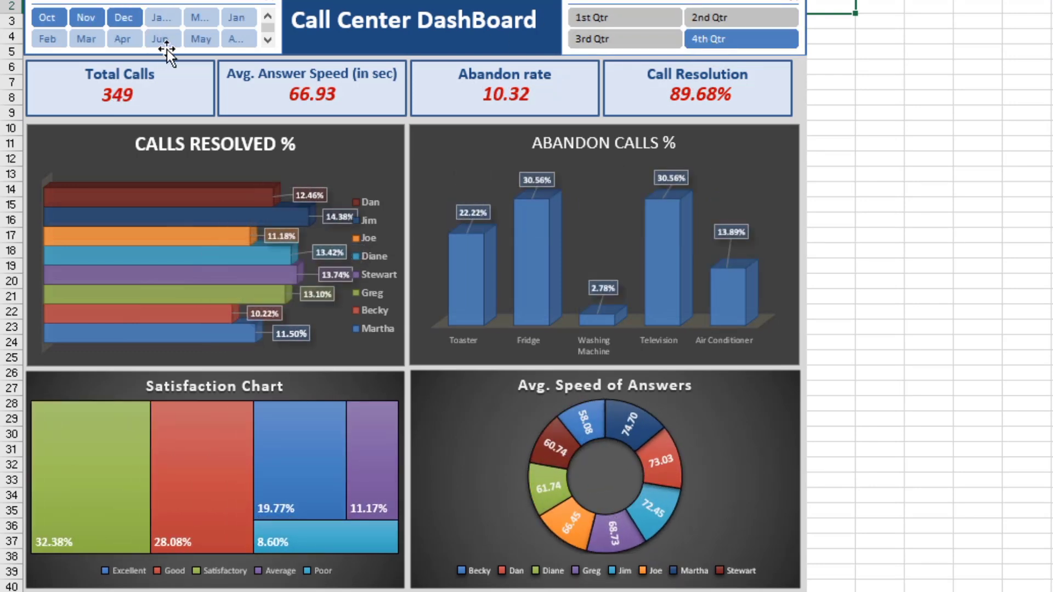
Try the Apr and Aug month filters together with the 4th Qtr filter, and clear both slicers' filters.
click(122, 38)
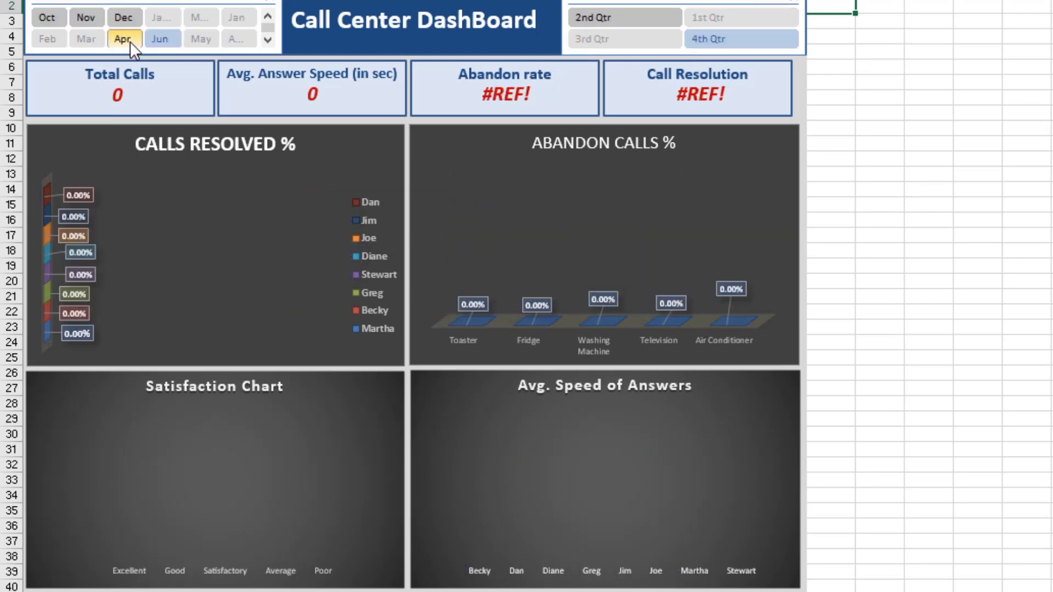
click(240, 38)
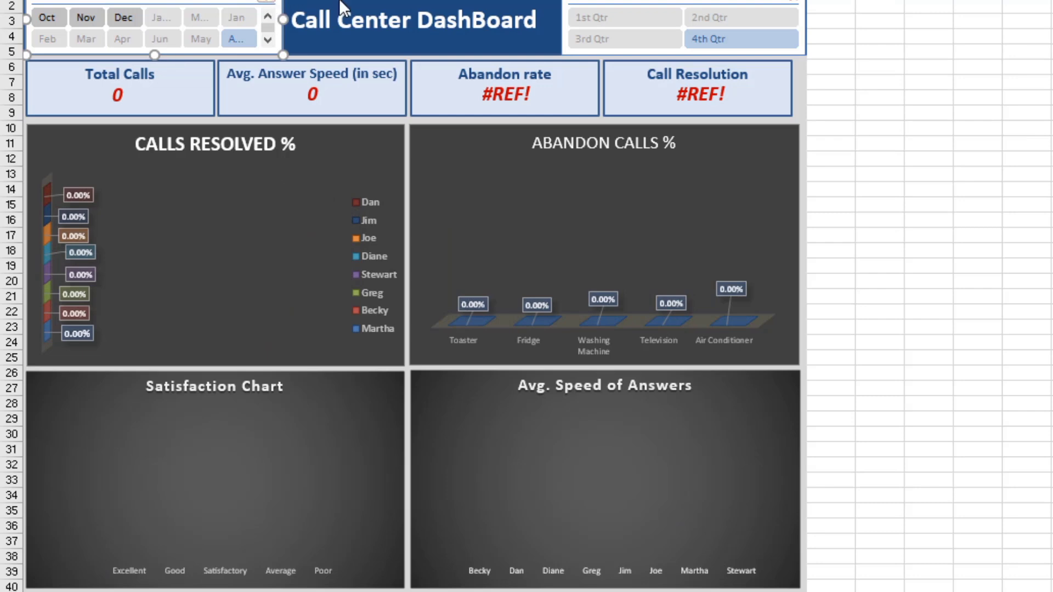
click(794, 2)
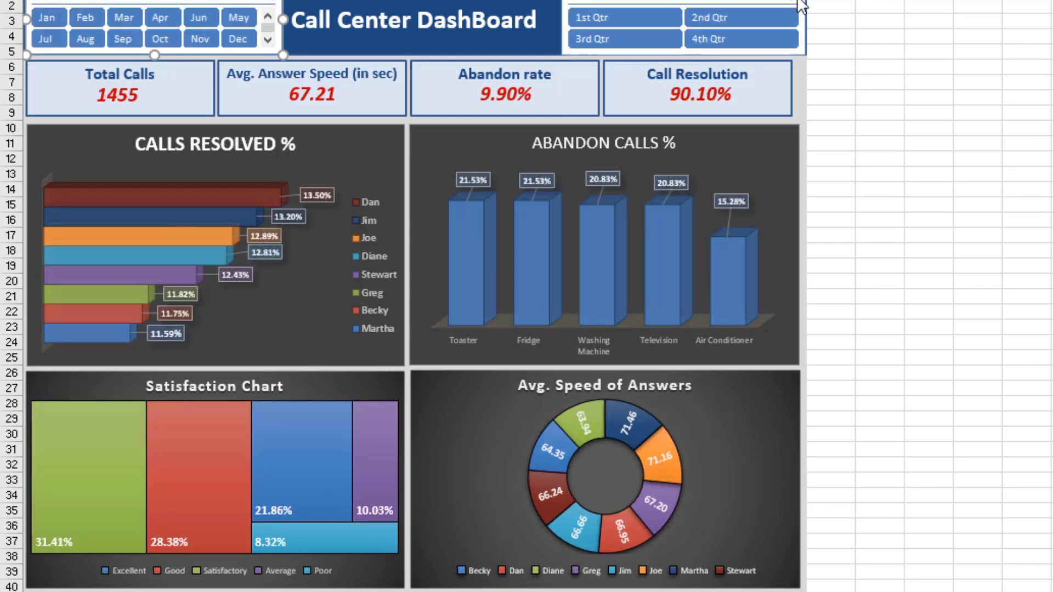